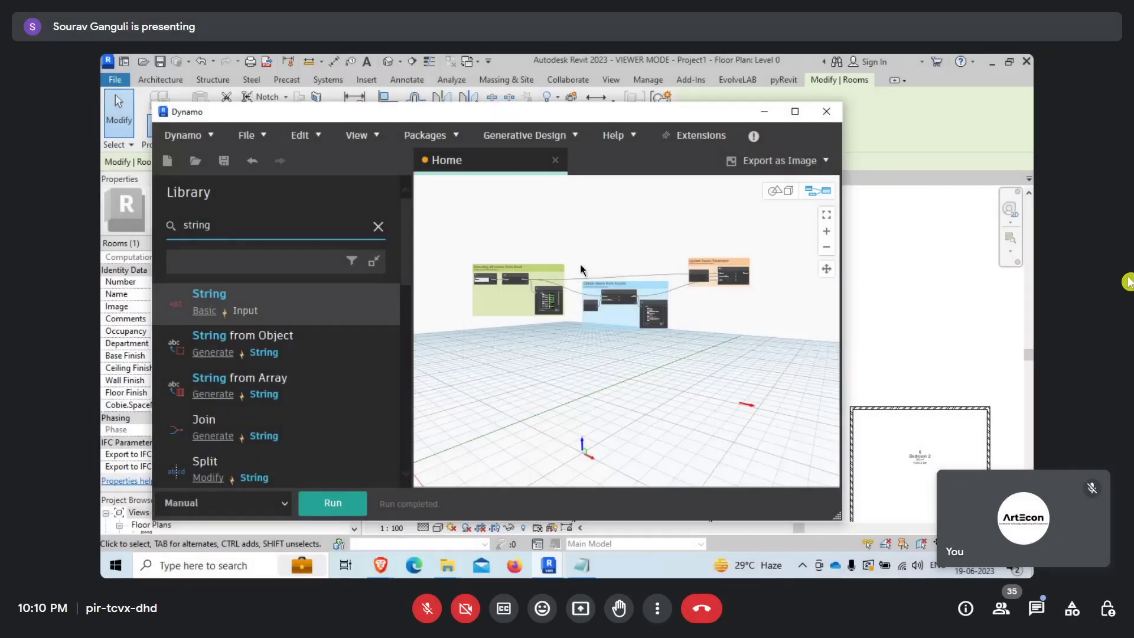
Save the Dynamo graph as TransferParameter in the Desktop folder.
scroll(531, 271, up, 2)
scroll(611, 241, up, 1)
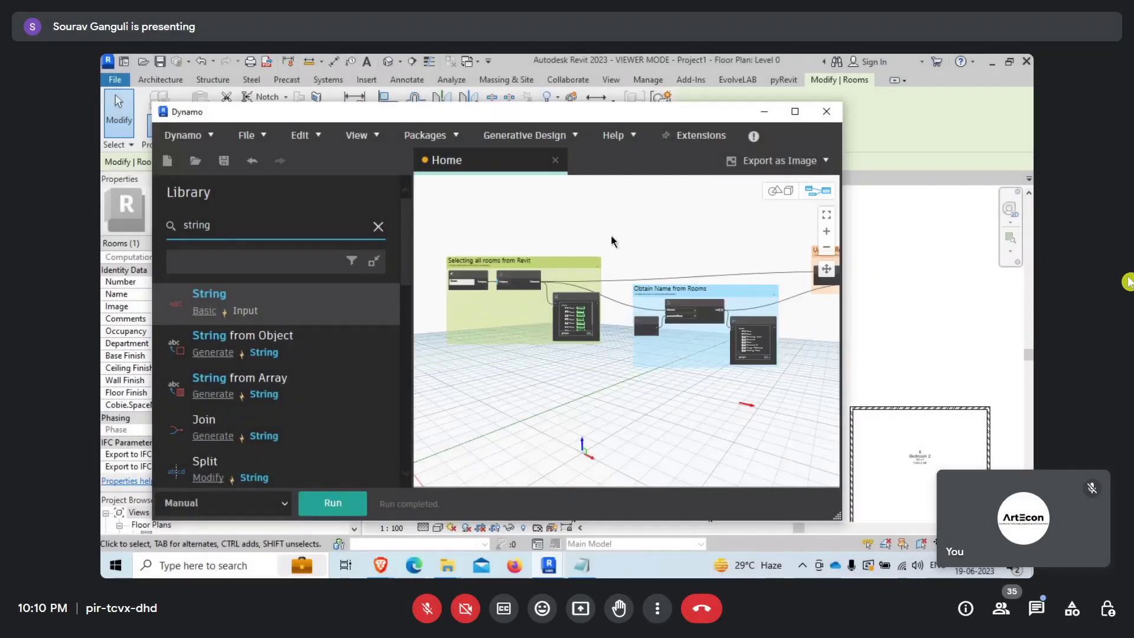
drag(411, 246, 376, 246)
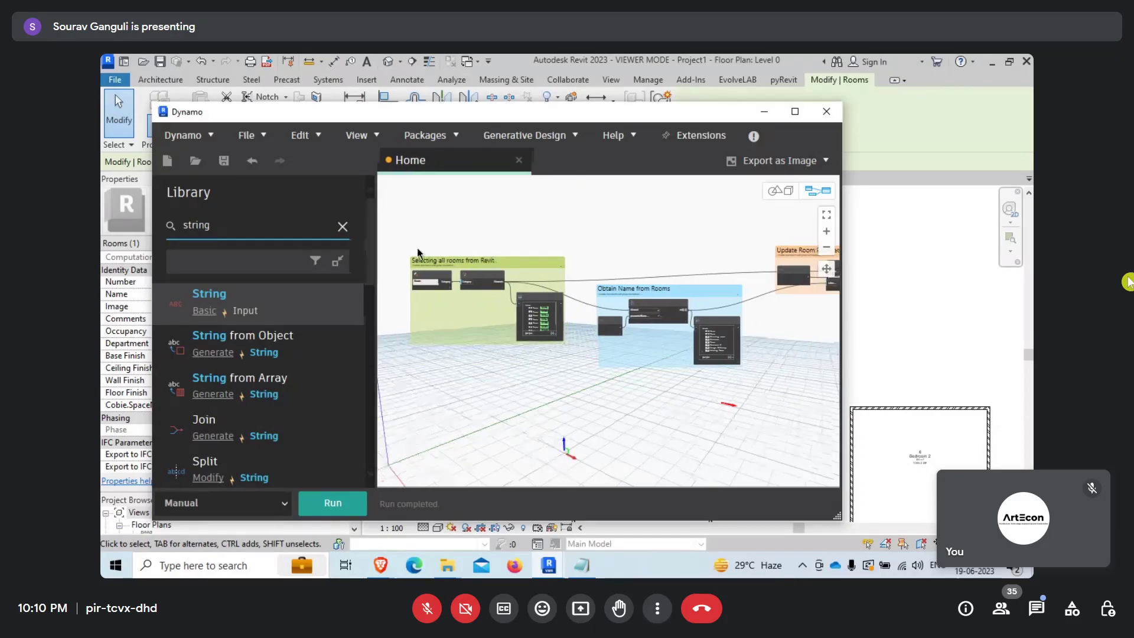
click(224, 161)
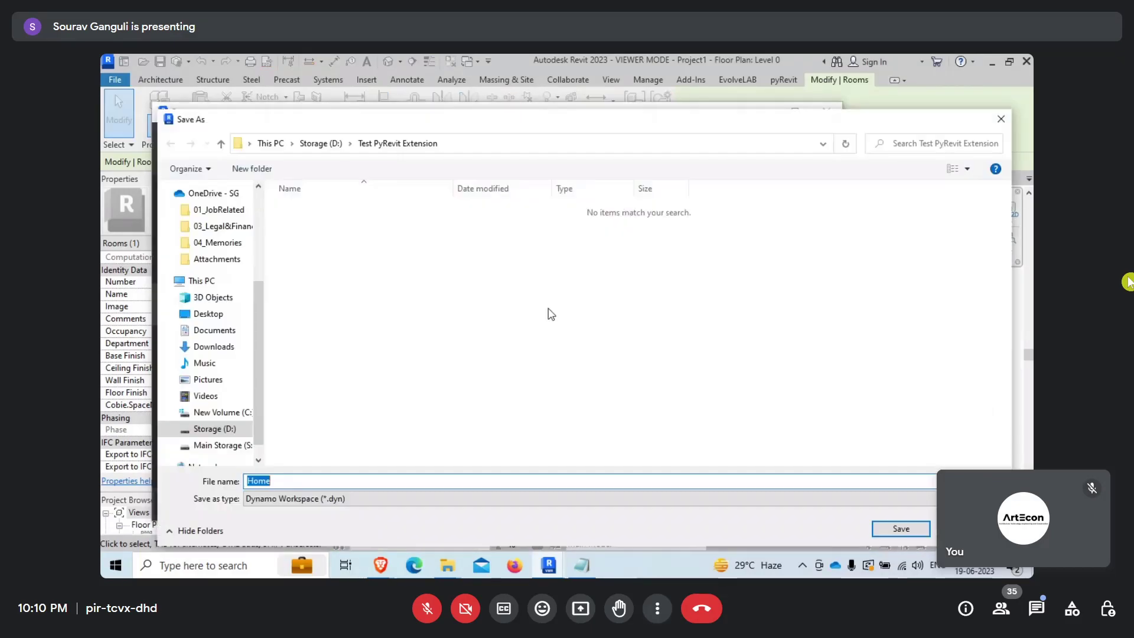
click(298, 481)
drag(297, 481, 239, 489)
text(T)
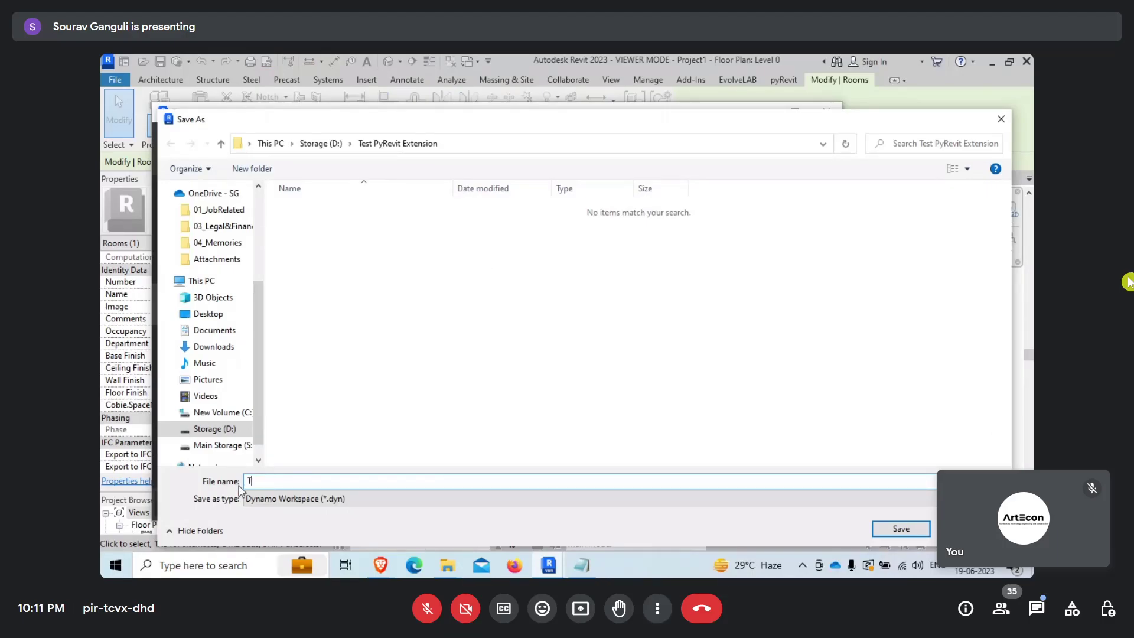
text(ransferParameter)
click(209, 313)
click(900, 529)
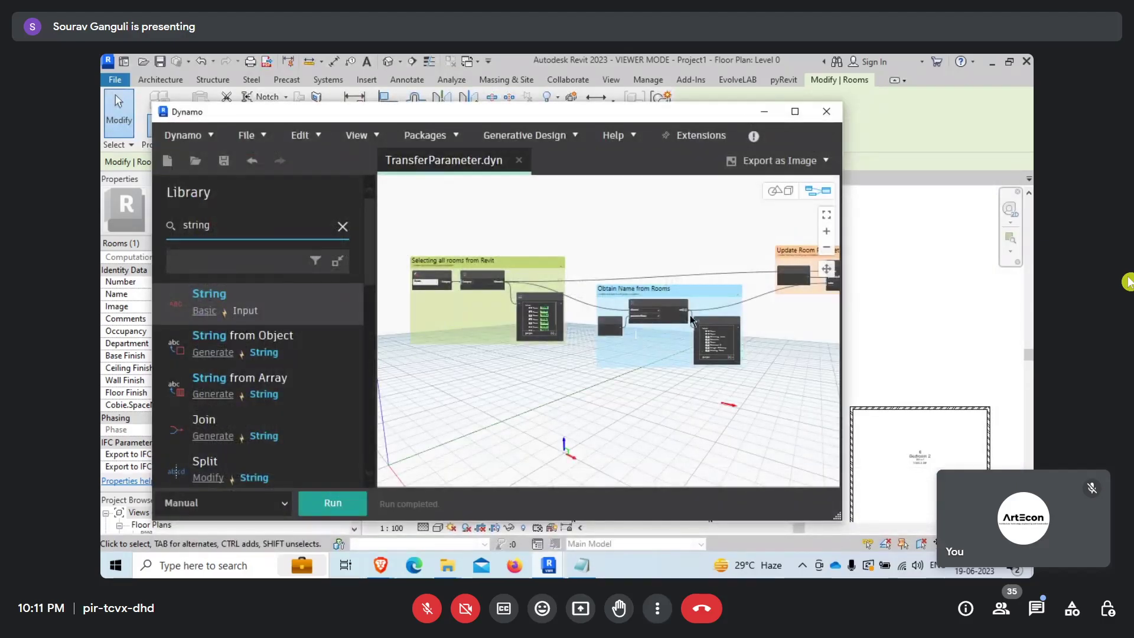
Shift the Obtain Name from Rooms and Update Room Parameter groups slightly downward on the canvas.
scroll(635, 328, down, 2)
scroll(621, 310, up, 3)
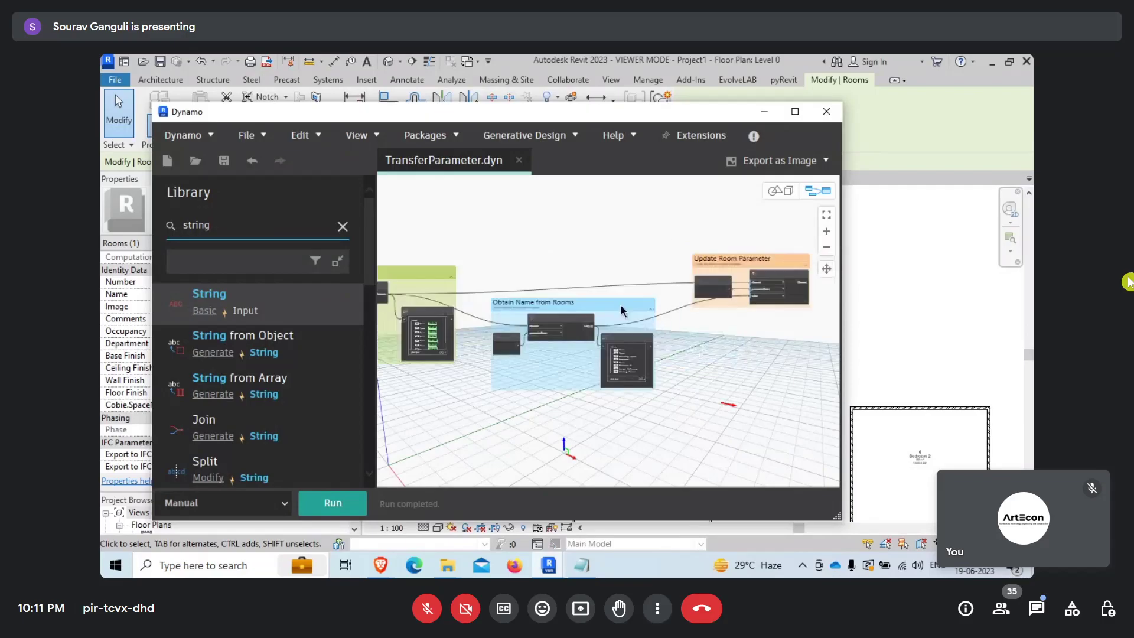
drag(621, 310, 619, 322)
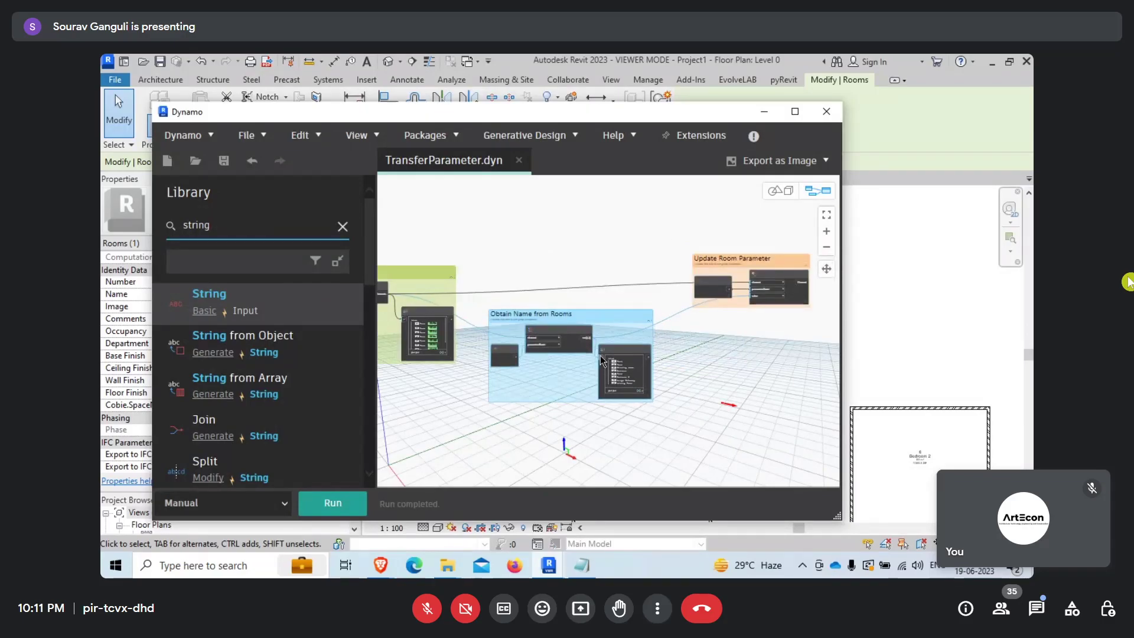
drag(720, 257, 711, 270)
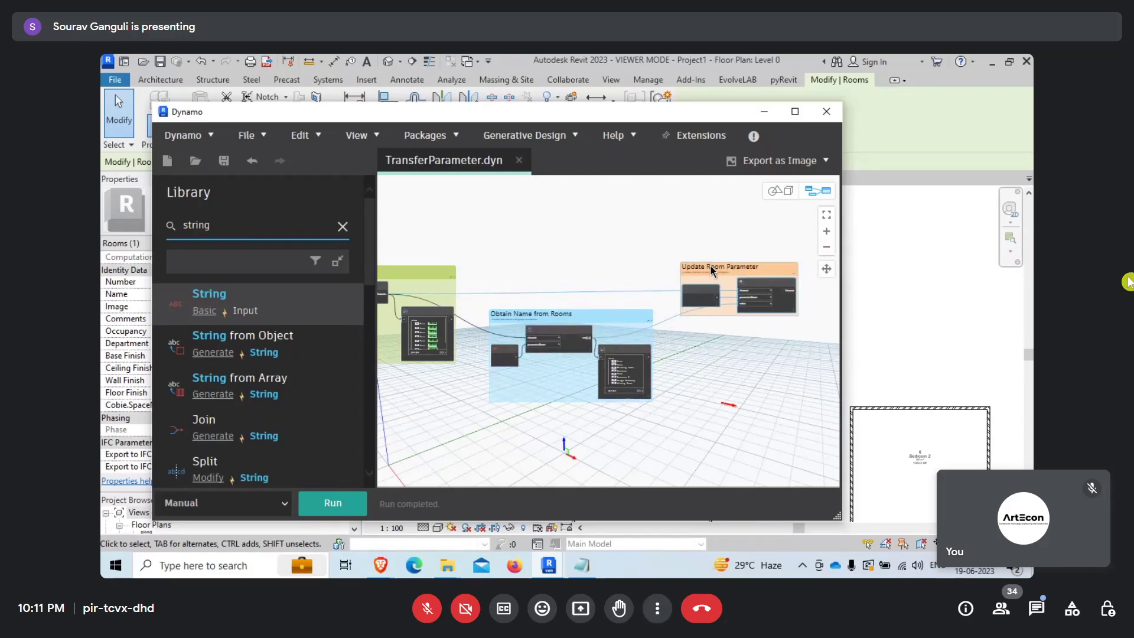
Clear the library search, and enlarge the Dynamo window to the screen's upper-left area.
click(342, 226)
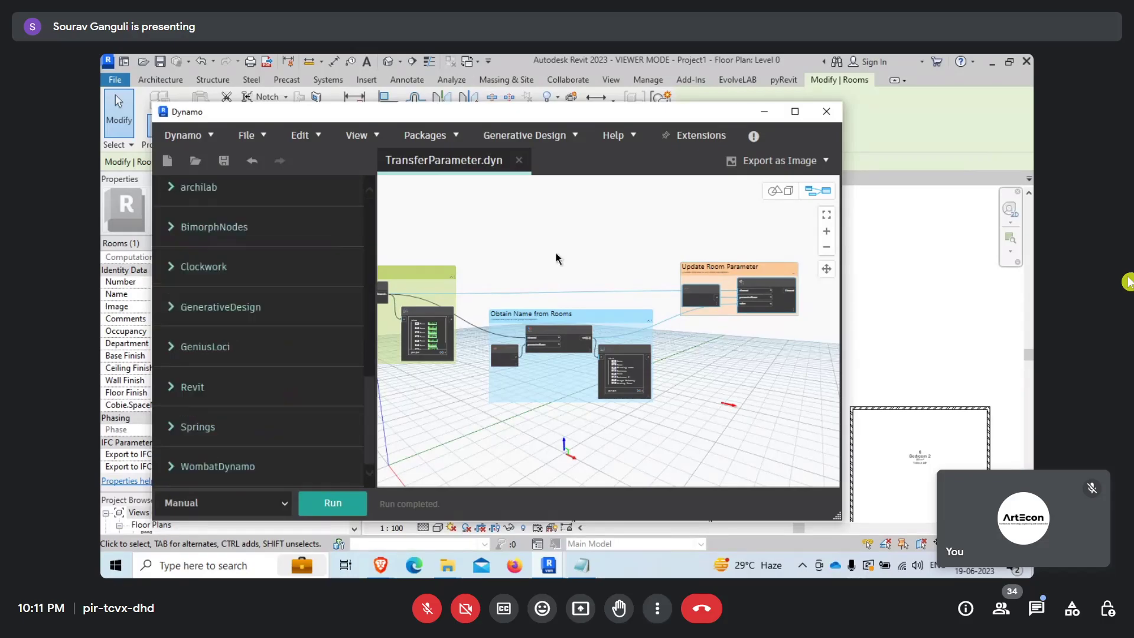
scroll(266, 367, up, 5)
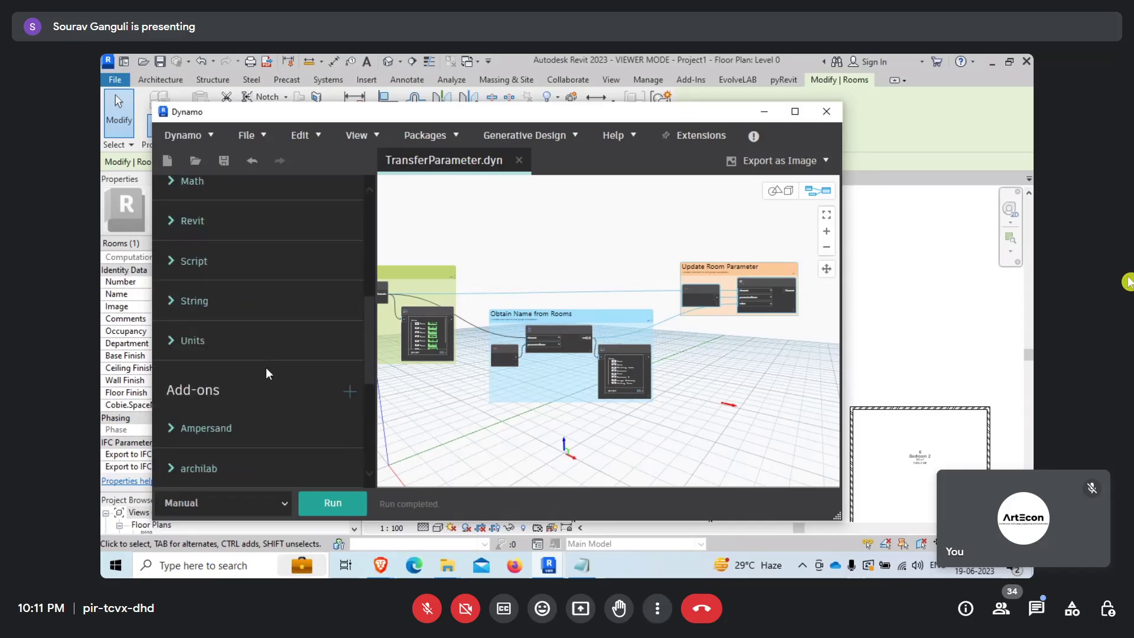
scroll(265, 367, up, 5)
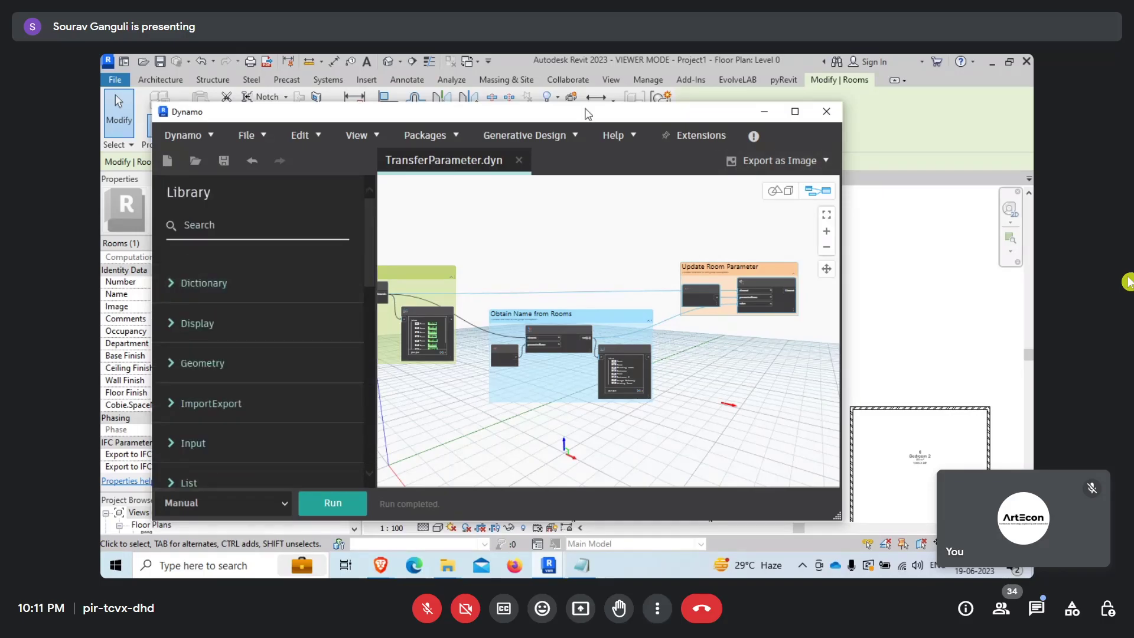
drag(588, 113, 588, 66)
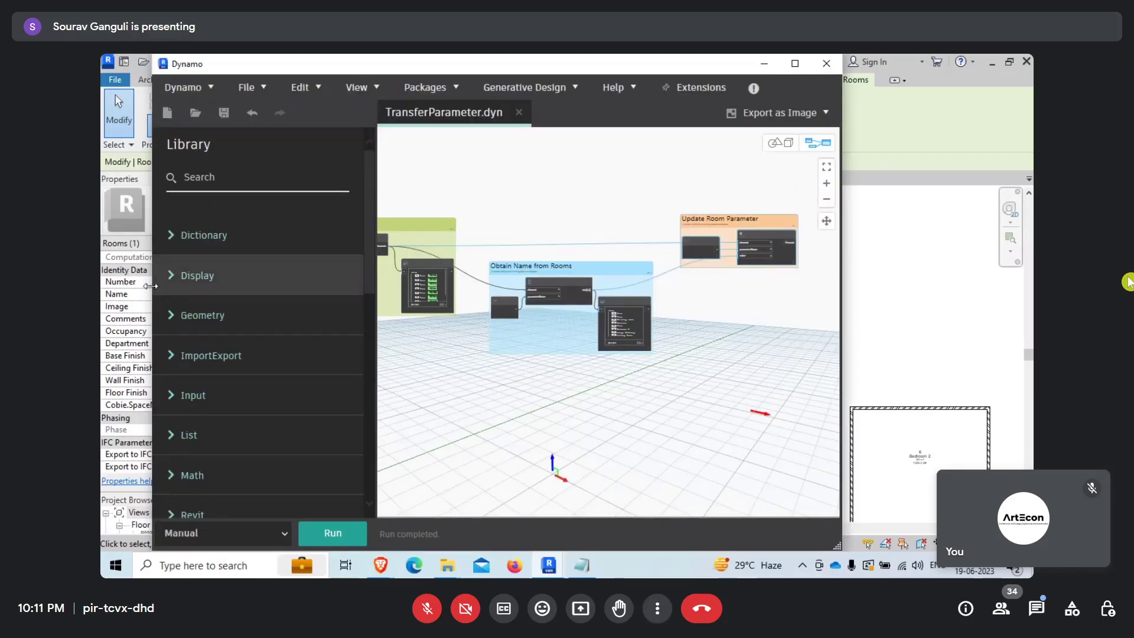
drag(151, 286, 104, 292)
Examine the nodes and connections in the room selection, Obtain Name from Rooms and Update Room Parameter groups.
scroll(746, 351, down, 5)
scroll(738, 352, up, 3)
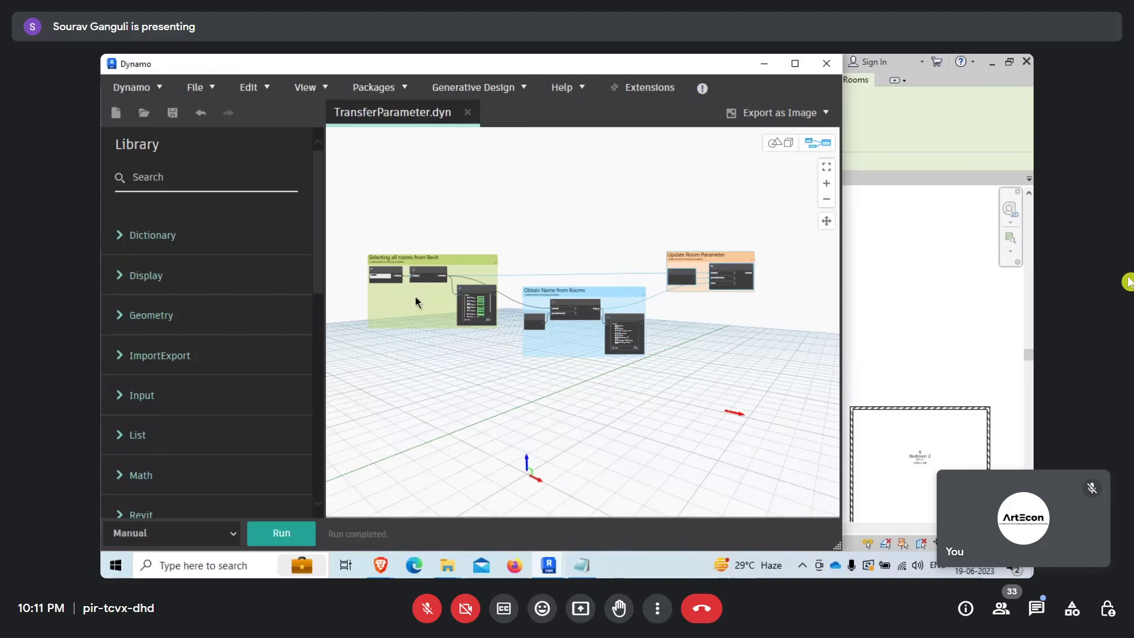
scroll(415, 296, up, 2)
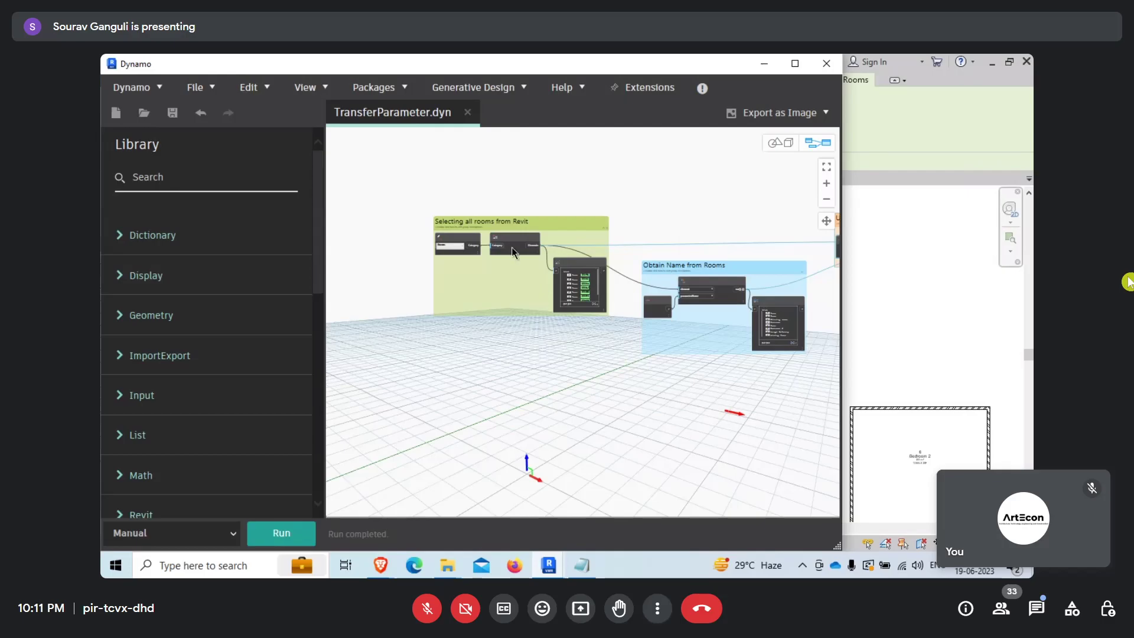
scroll(494, 240, up, 3)
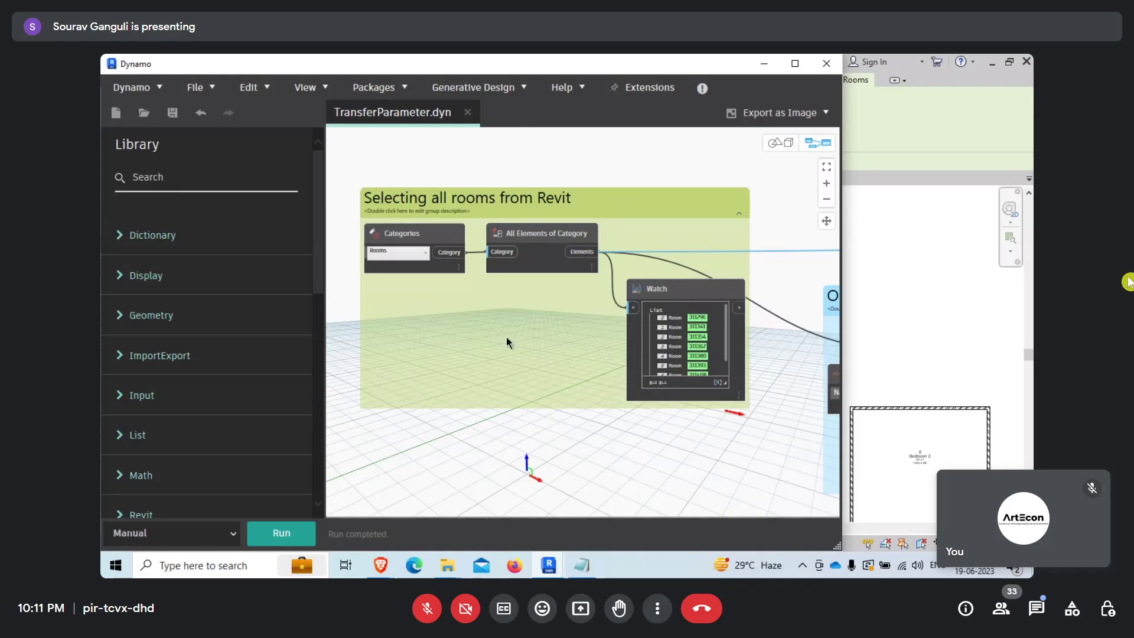
scroll(487, 342, down, 3)
scroll(484, 306, down, 4)
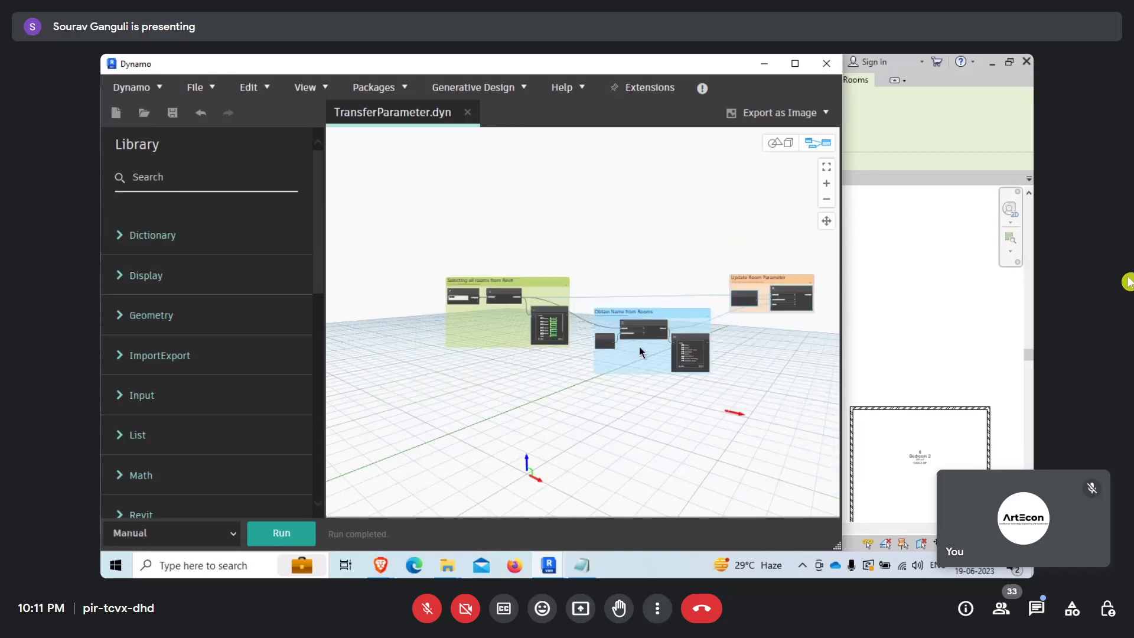
scroll(644, 347, up, 4)
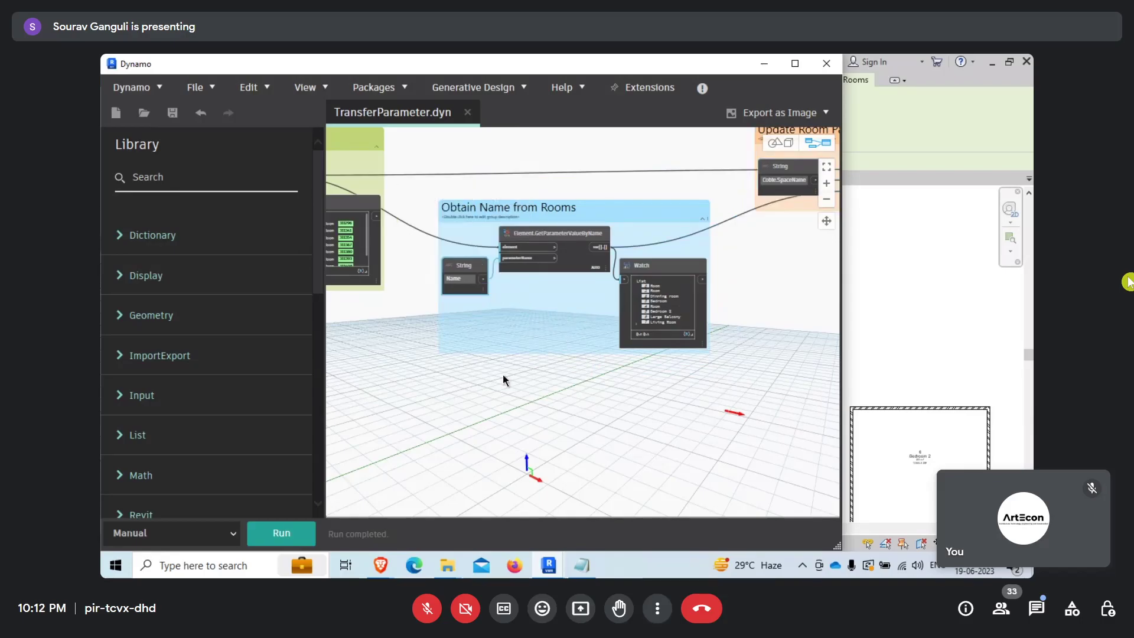
scroll(499, 395, down, 3)
scroll(670, 278, up, 6)
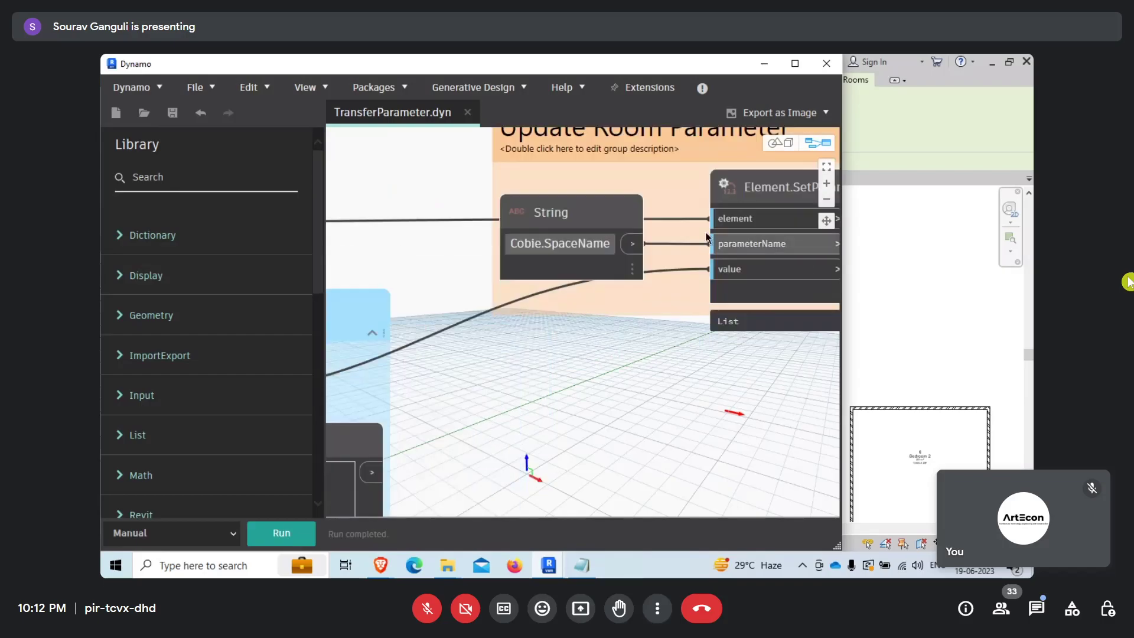
scroll(608, 330, down, 5)
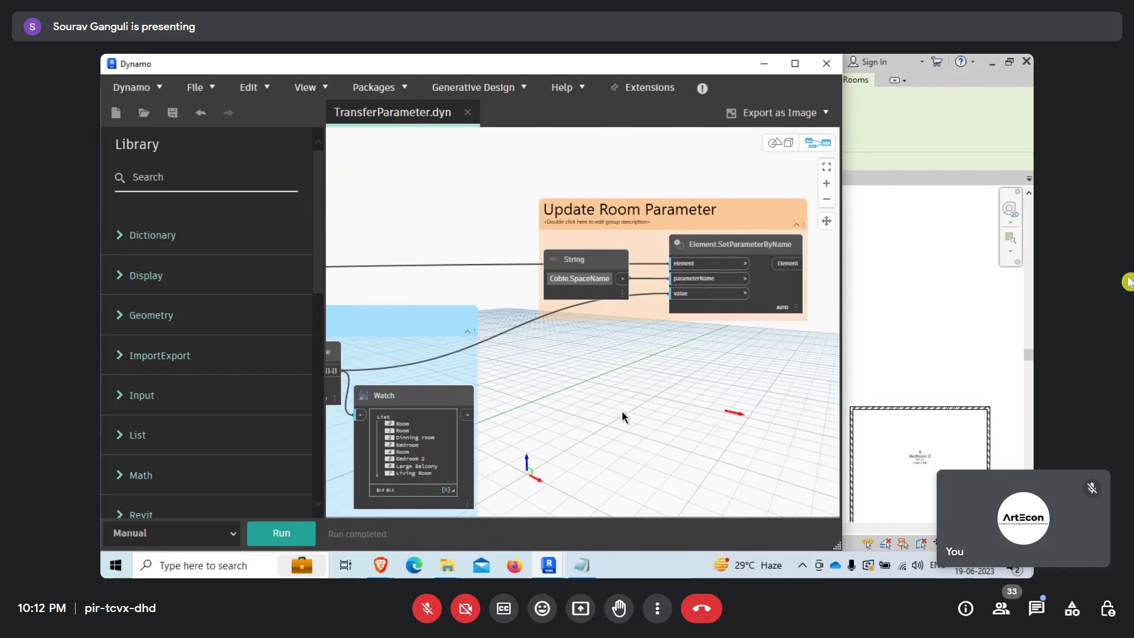
scroll(640, 396, down, 5)
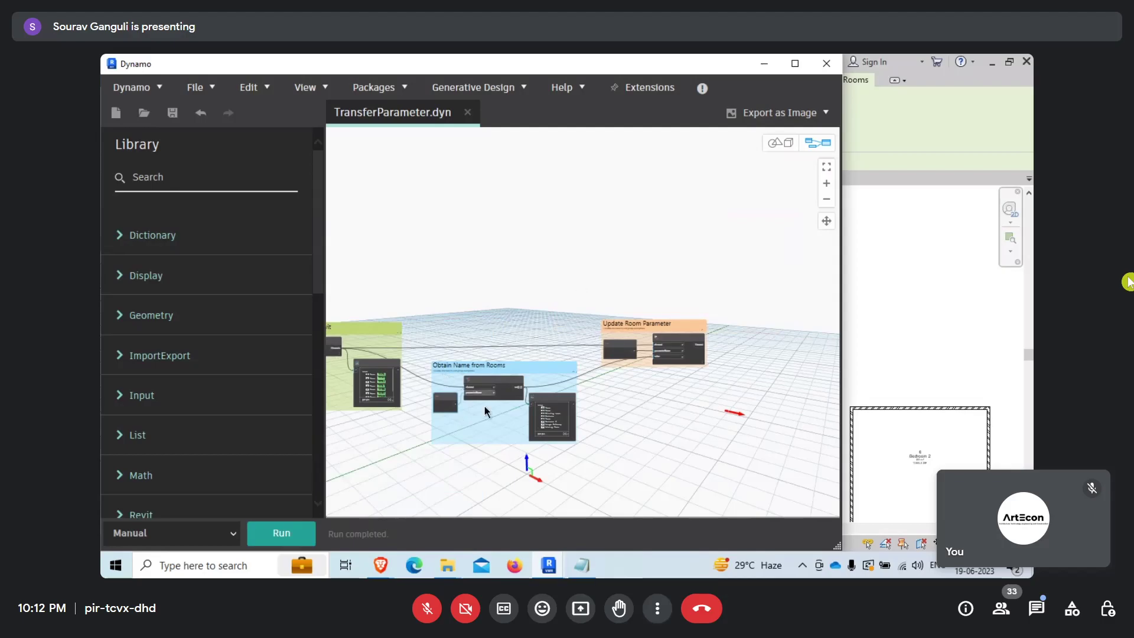
Check the Google Meet window in Brave, return to Dynamo and dismiss the presenting notification.
mouse_move(385, 576)
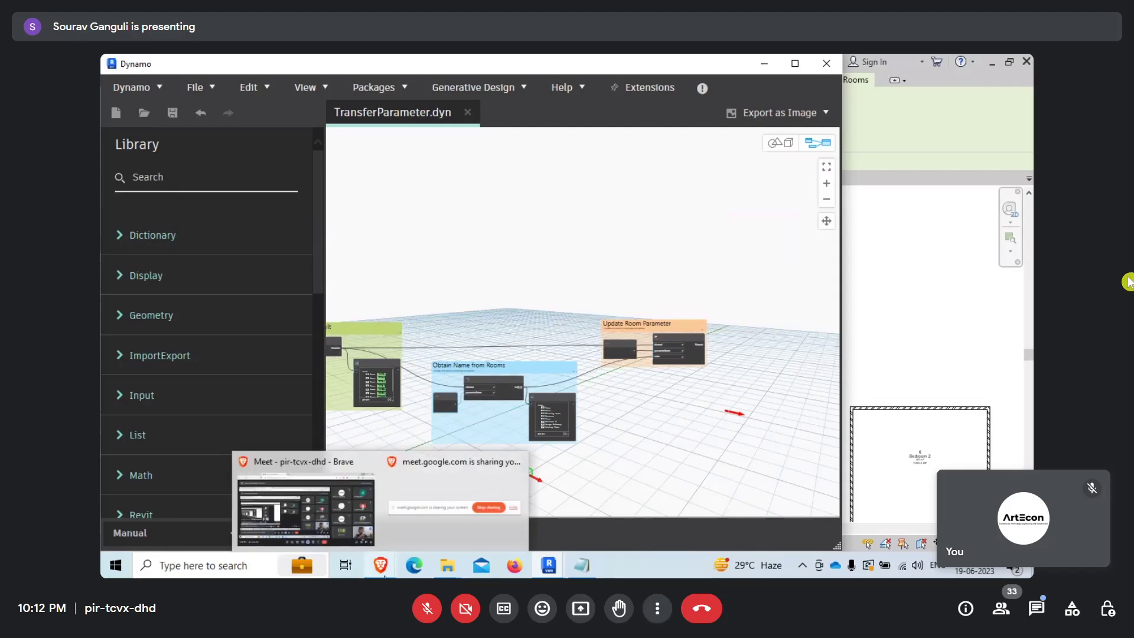
scroll(767, 292, down, 3)
scroll(633, 352, up, 3)
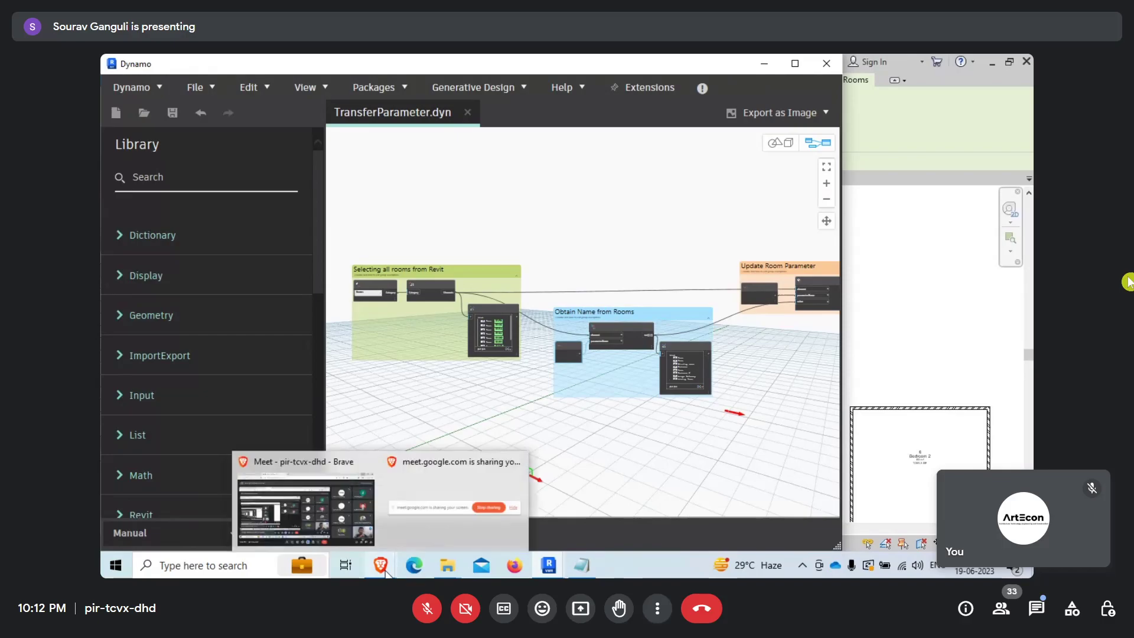
click(331, 519)
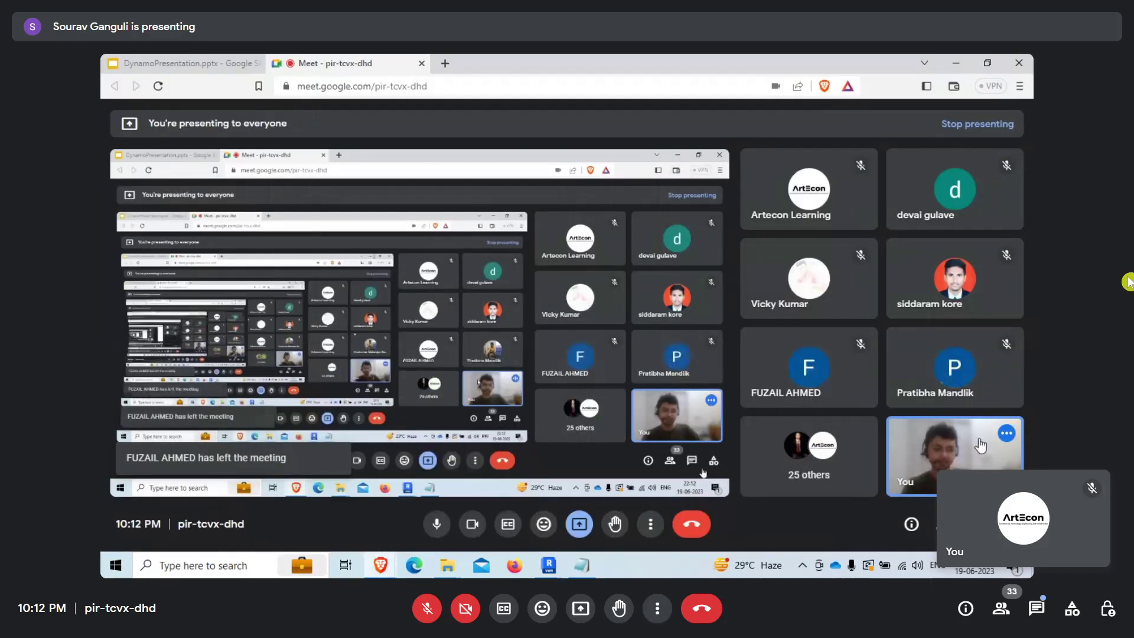
click(958, 65)
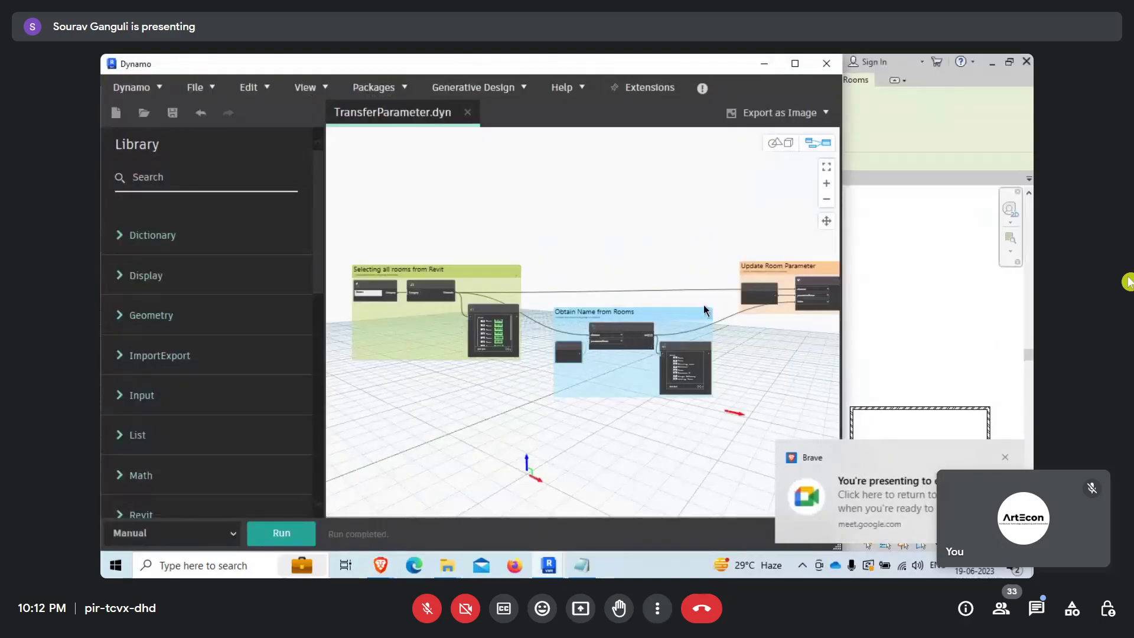
click(1005, 457)
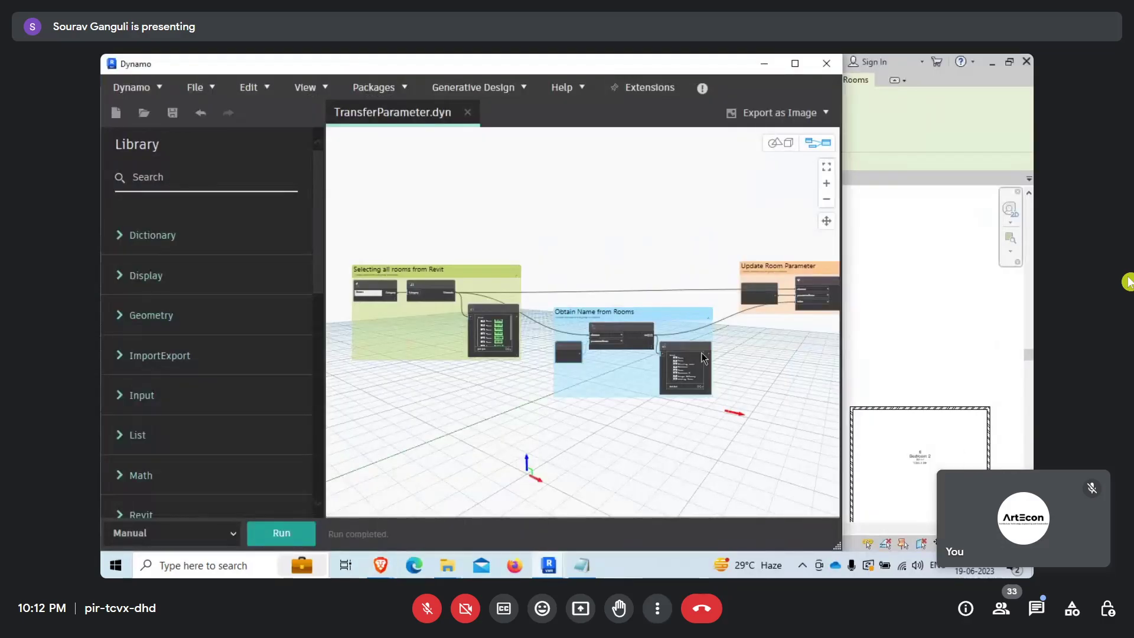
Review the graph's overall layout and switch to the Google Meet window in Brave.
scroll(523, 304, down, 4)
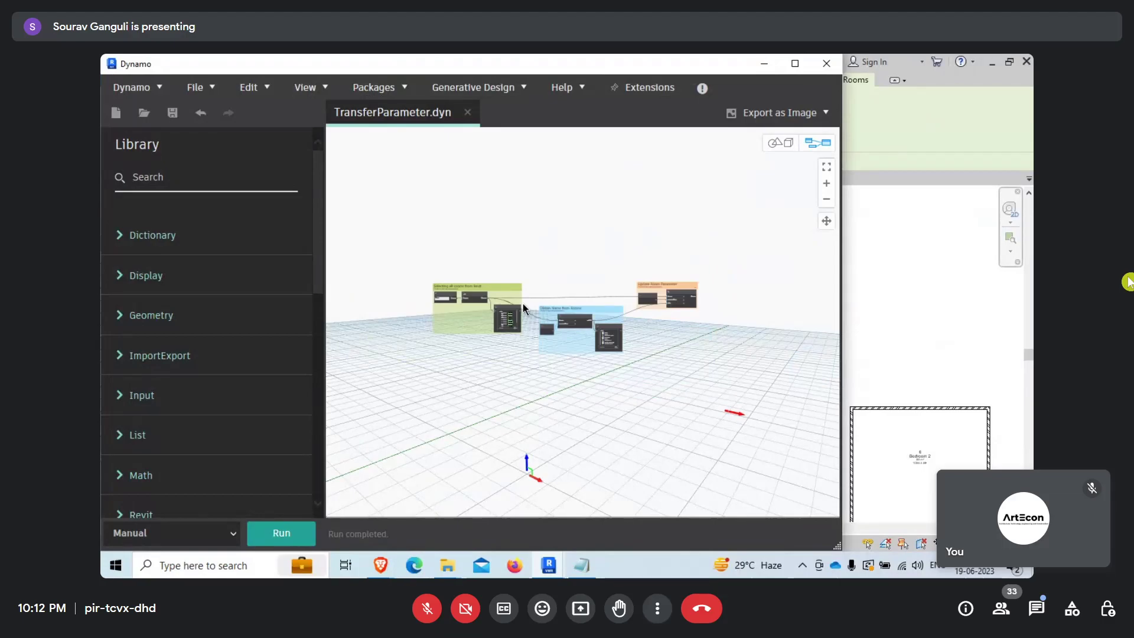
scroll(663, 303, up, 3)
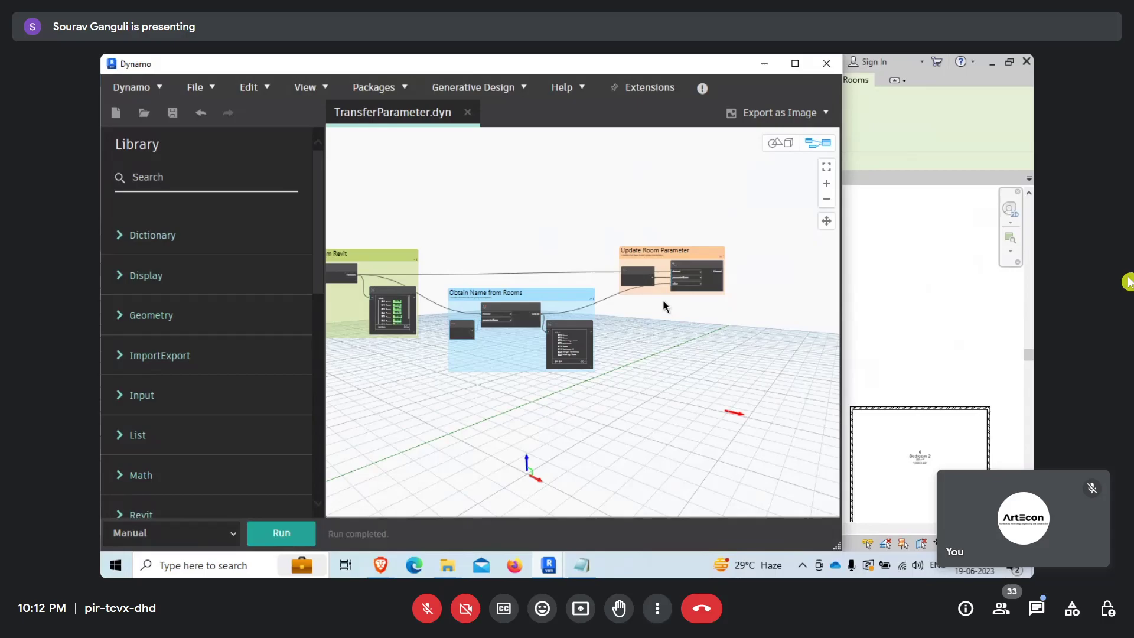
mouse_move(393, 552)
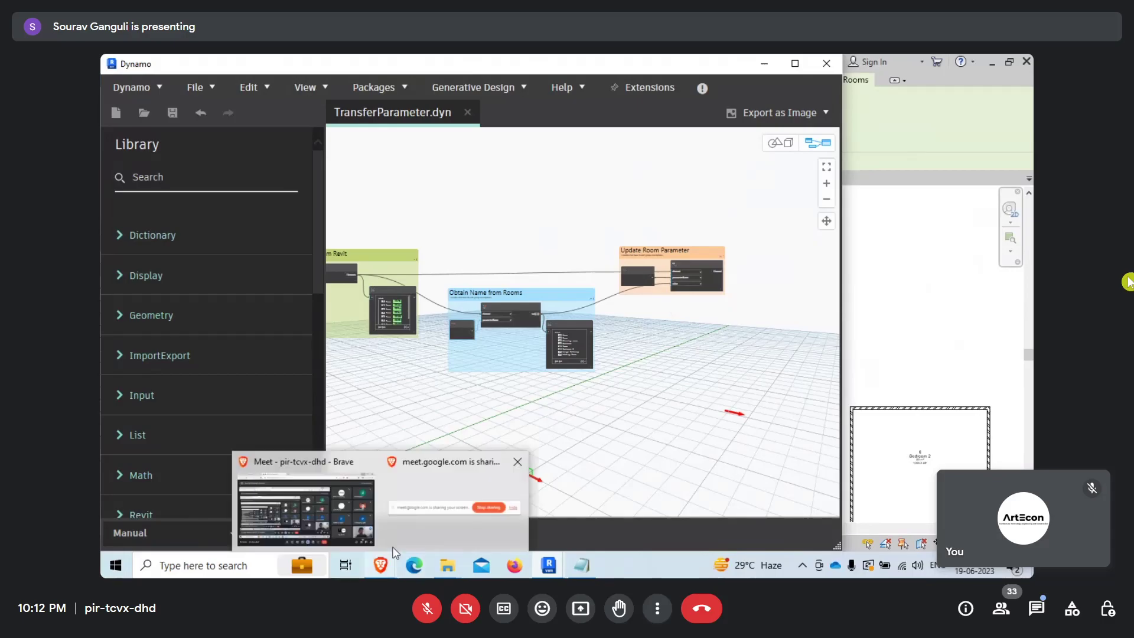
click(306, 505)
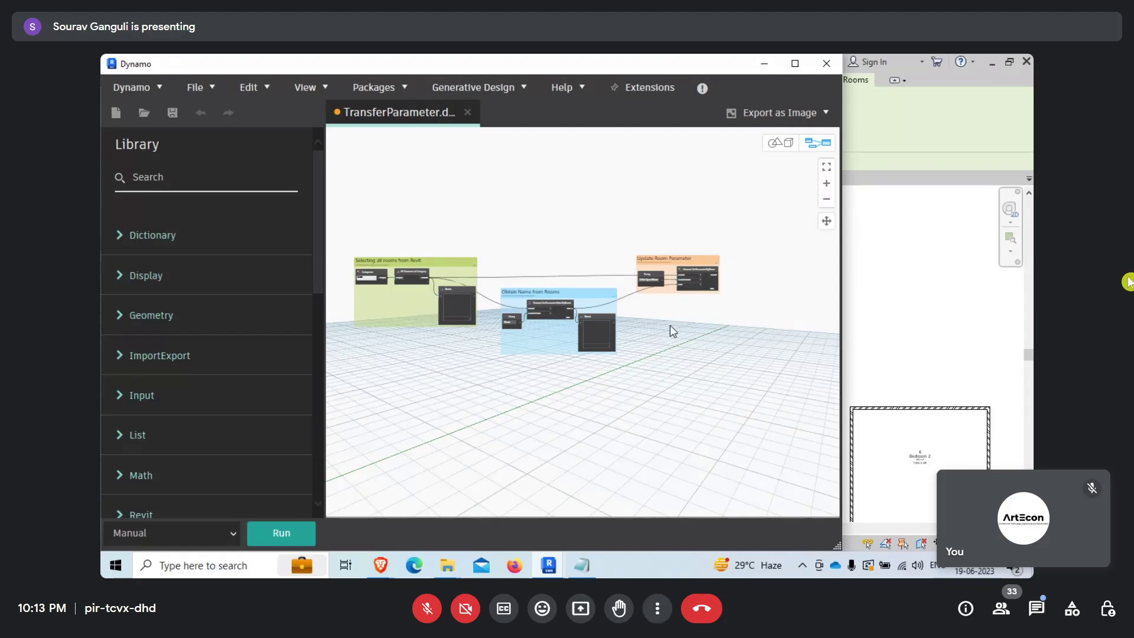
Change the String node in the Obtain Name from Rooms group to the lowercase text "name".
scroll(510, 332, up, 6)
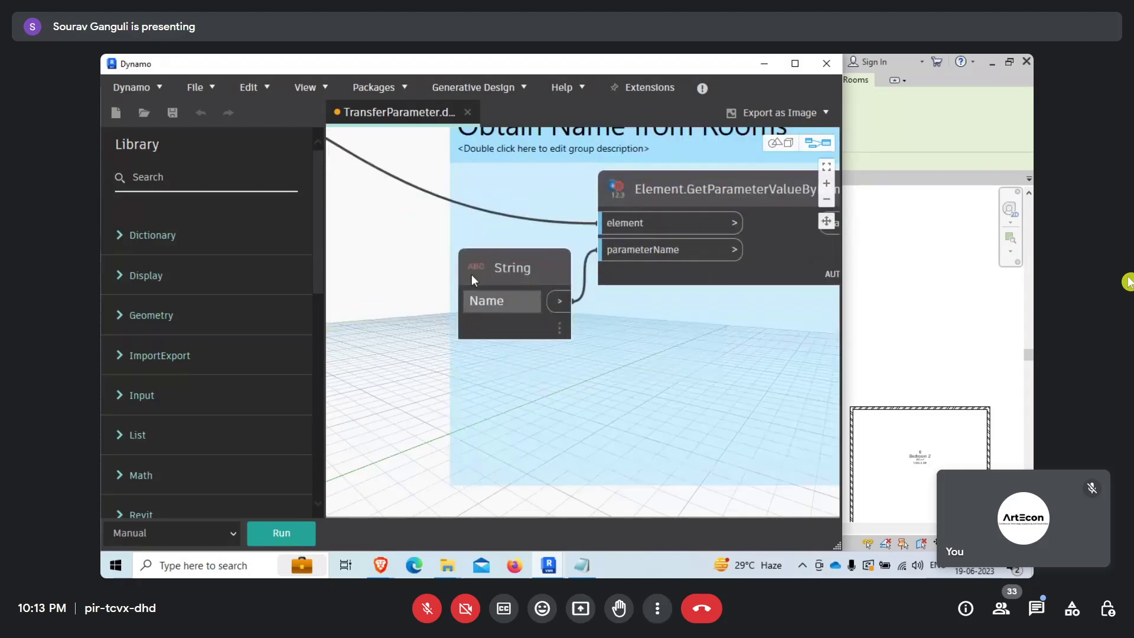
double_click(477, 301)
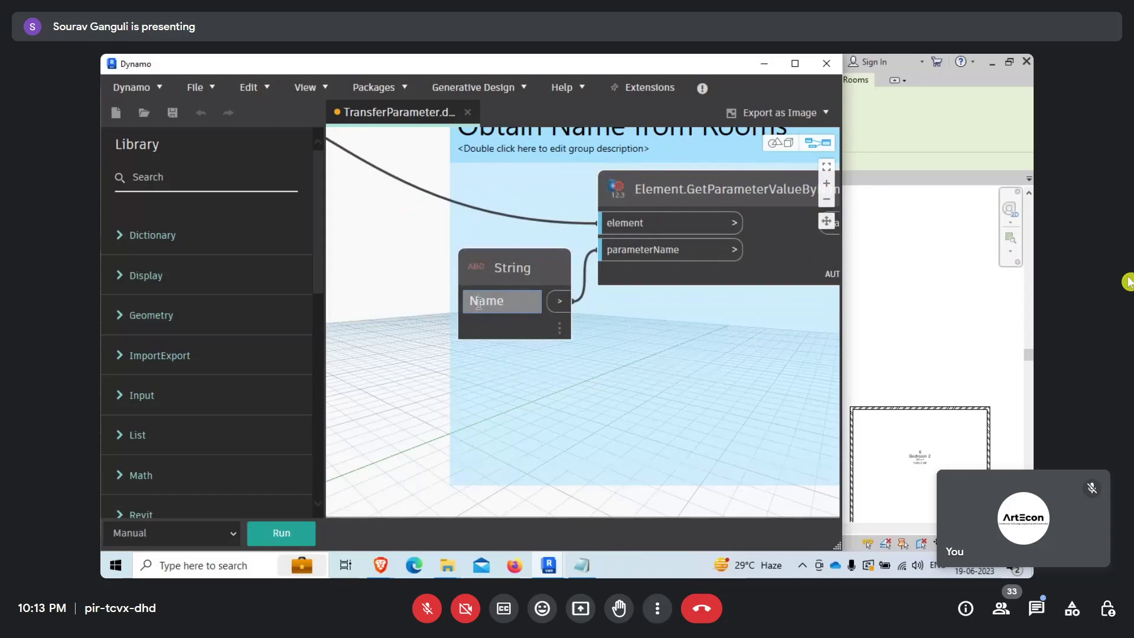
drag(478, 303, 457, 302)
text(n)
click(403, 296)
Run the graph with the edited parameter name and inspect the Element.GetParameterValueByName node.
scroll(458, 322, down, 5)
scroll(630, 370, down, 3)
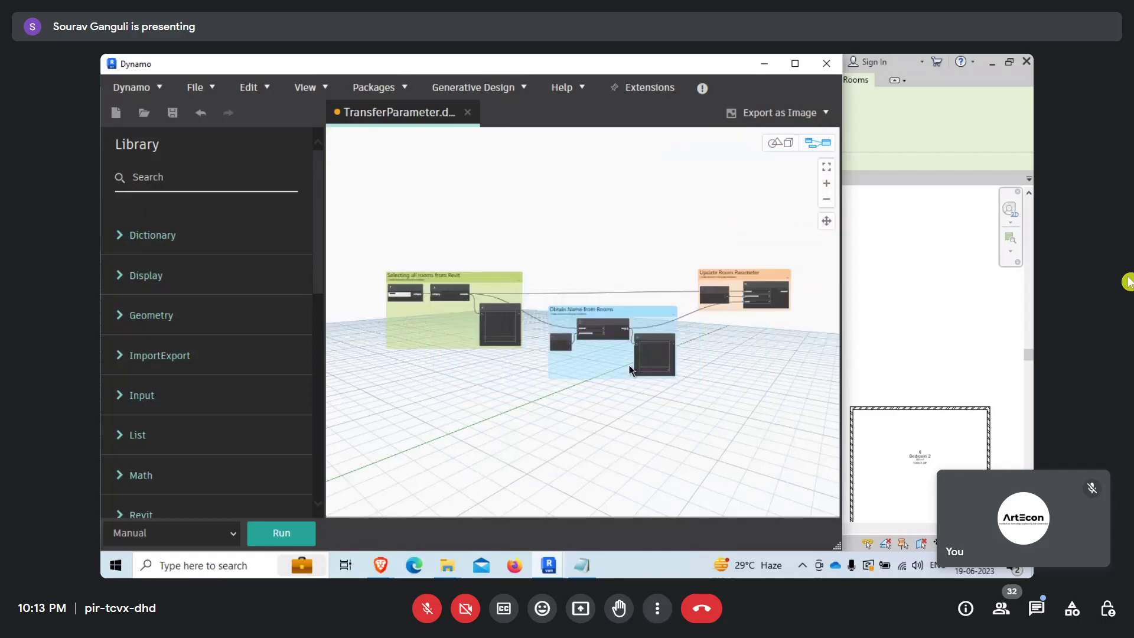
scroll(568, 249, up, 2)
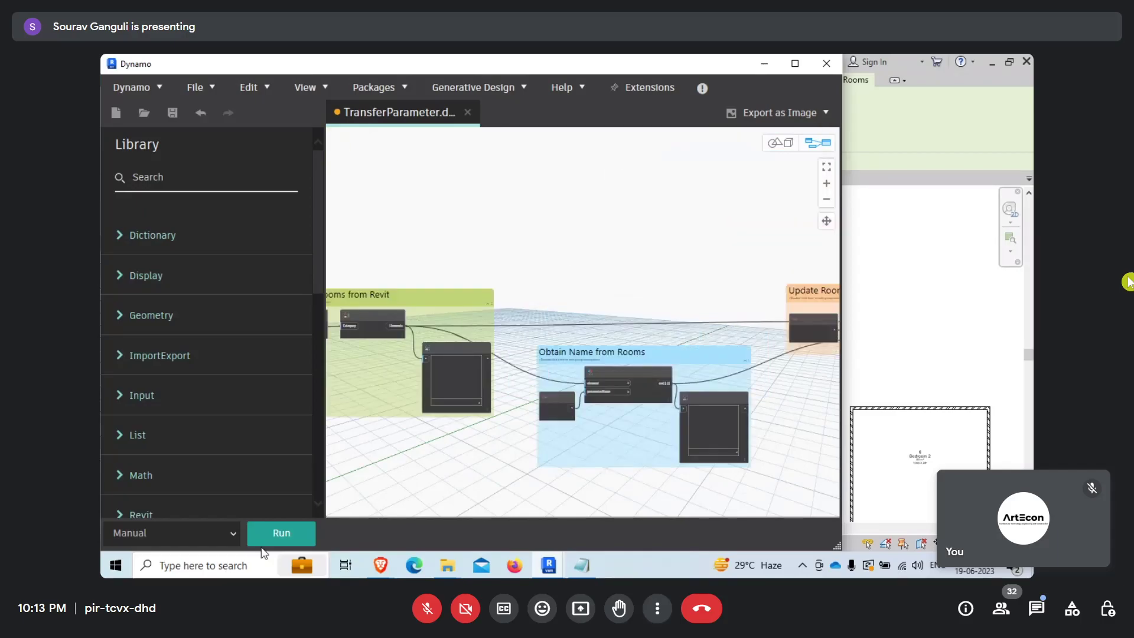
click(276, 533)
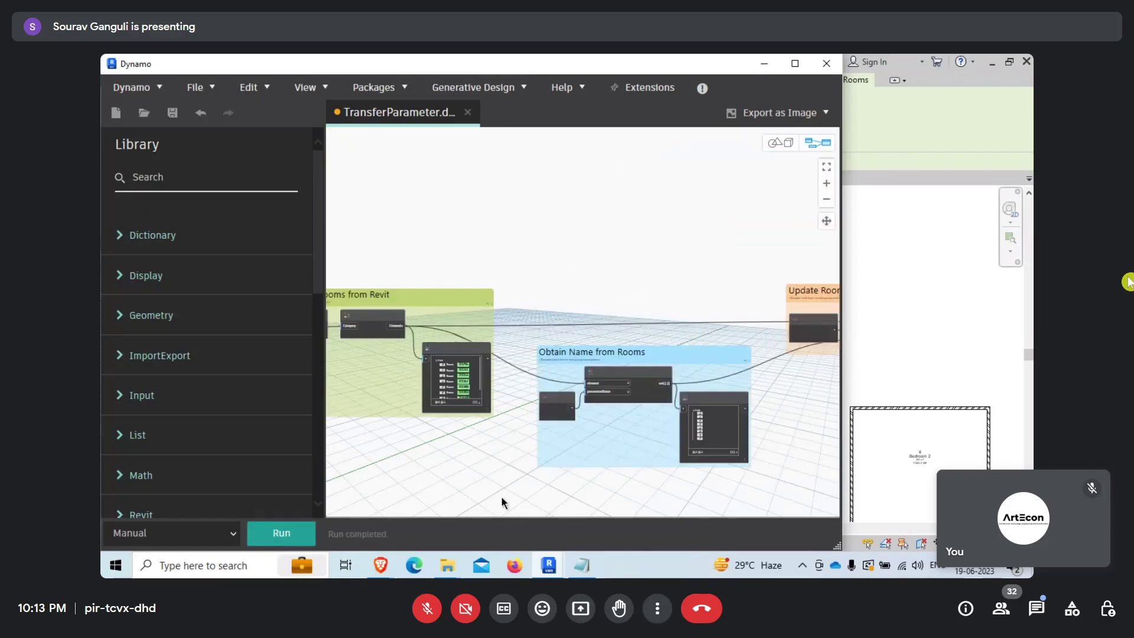
scroll(573, 407, up, 3)
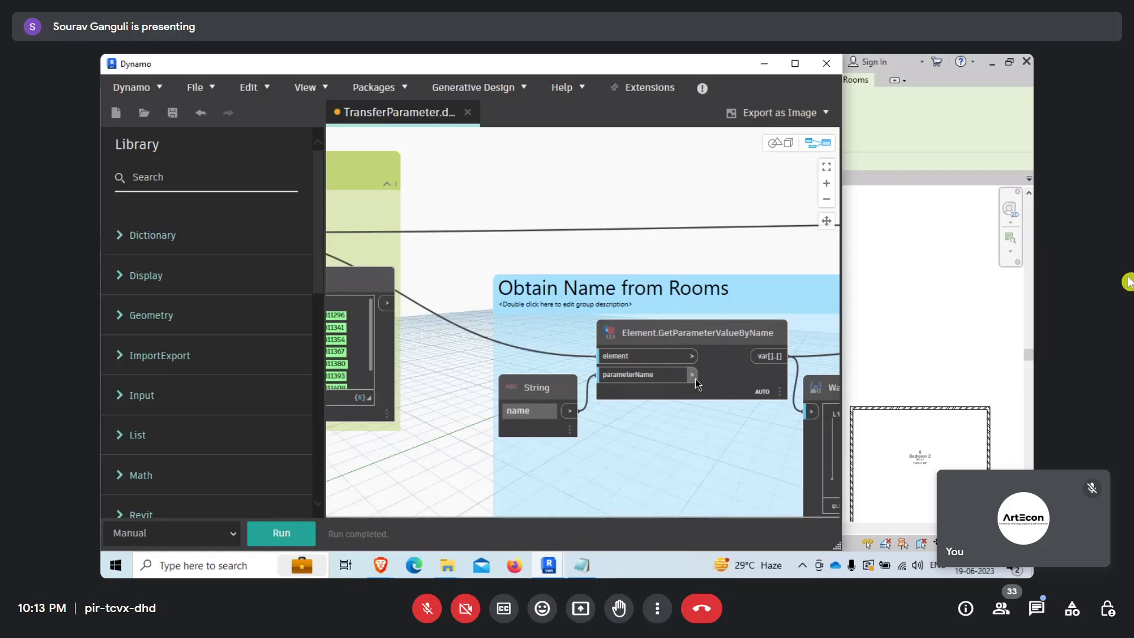
Run the graph again with the lowercase parameter name and inspect the Watch list in the Obtain Name from Rooms group.
scroll(579, 283, up, 2)
scroll(594, 314, down, 5)
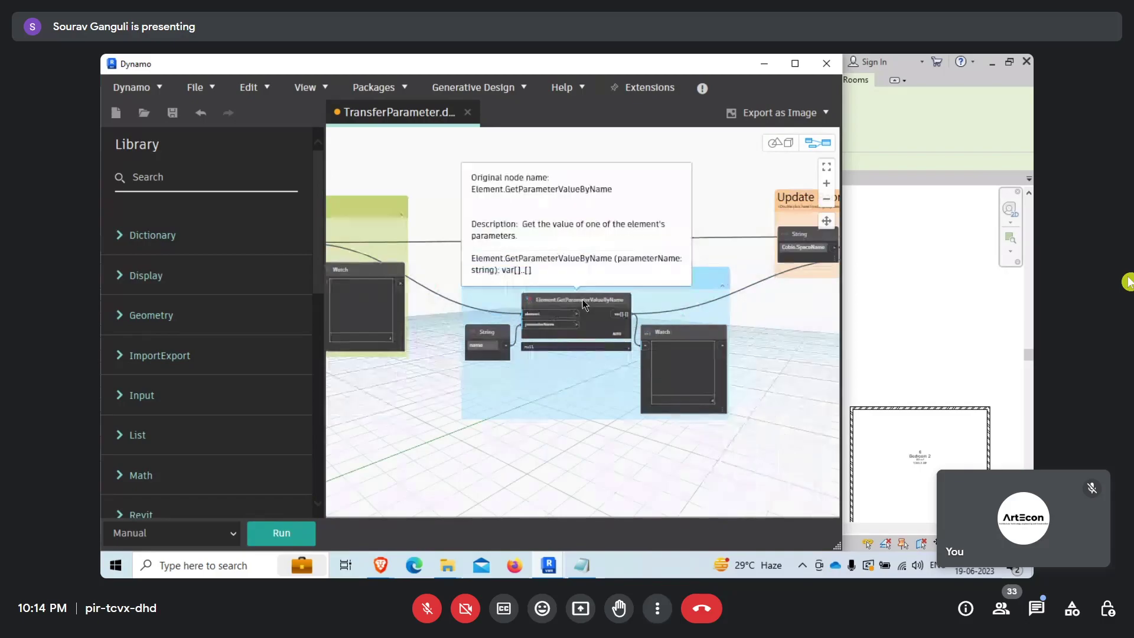
scroll(582, 298, up, 3)
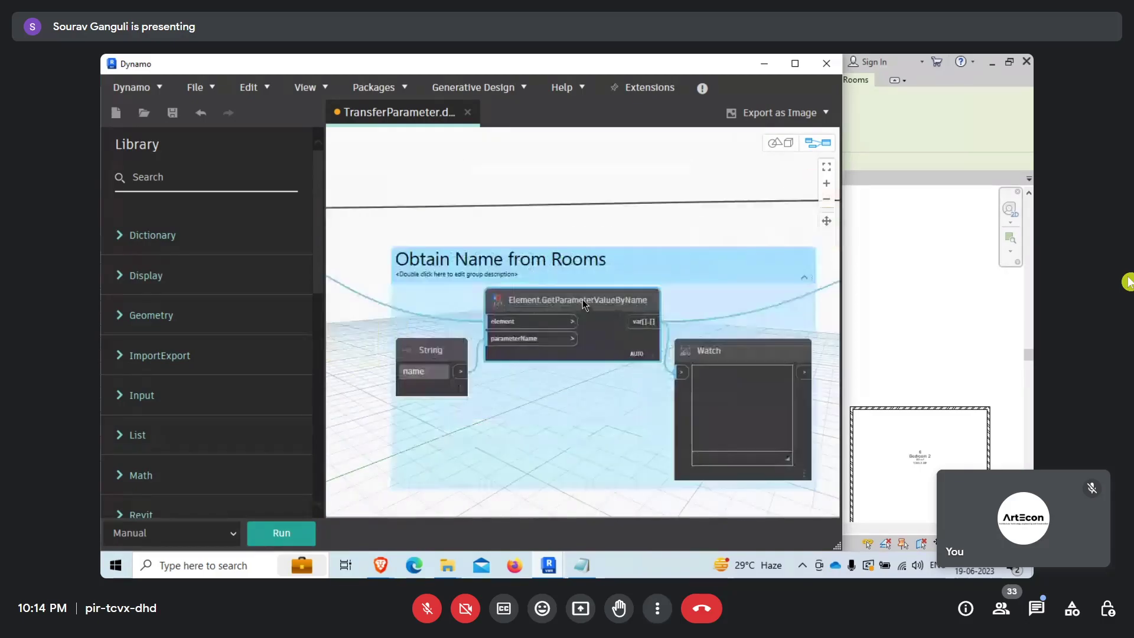
click(271, 532)
scroll(646, 363, up, 1)
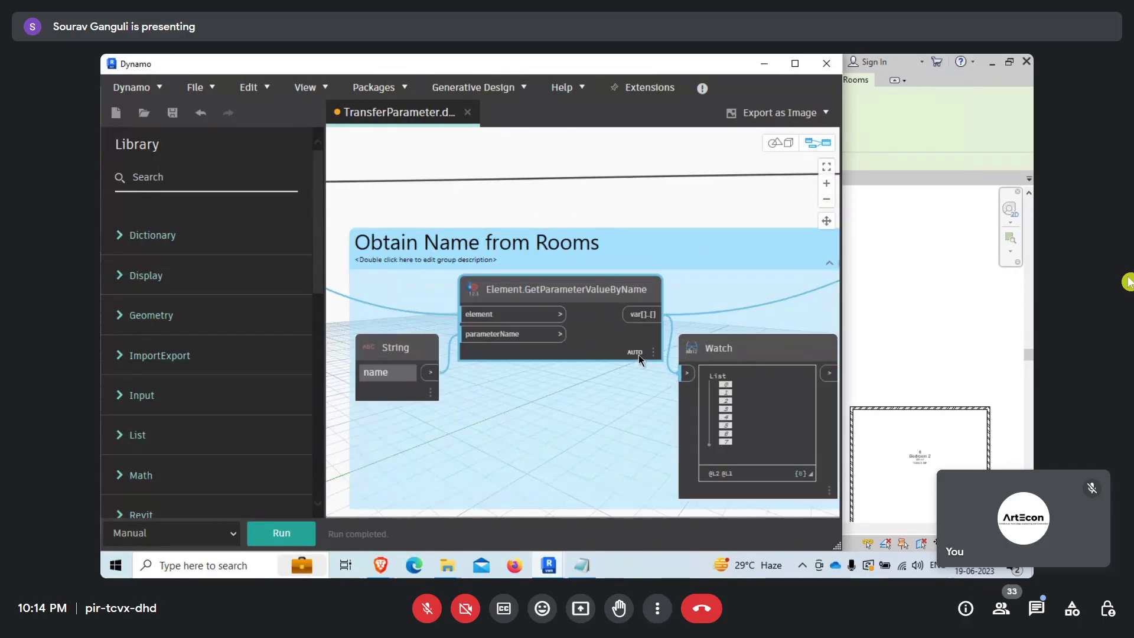
scroll(550, 368, down, 2)
scroll(550, 368, up, 1)
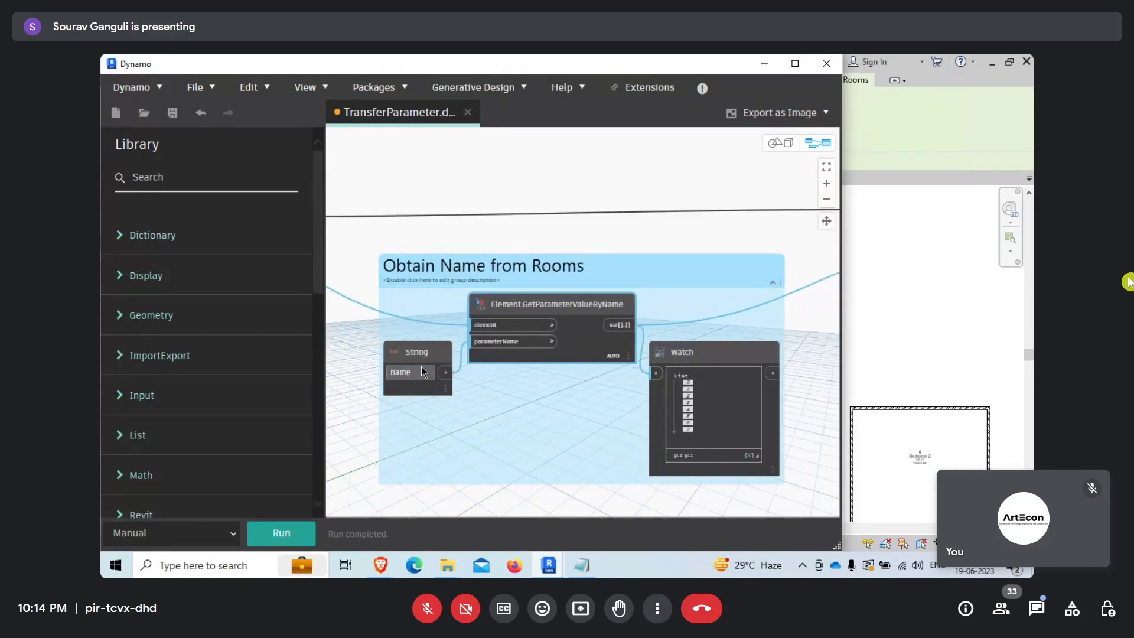
Change the String node in the Update Room Parameter group to "Cobie.spaceName" with a lowercase s.
scroll(545, 355, down, 3)
scroll(699, 319, up, 4)
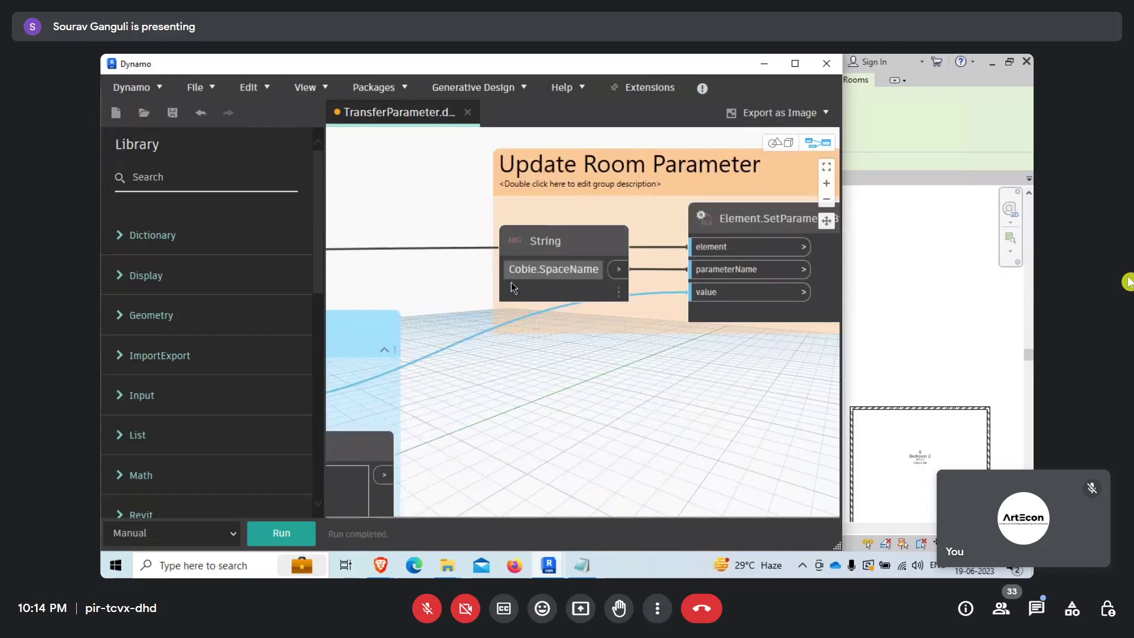
double_click(555, 264)
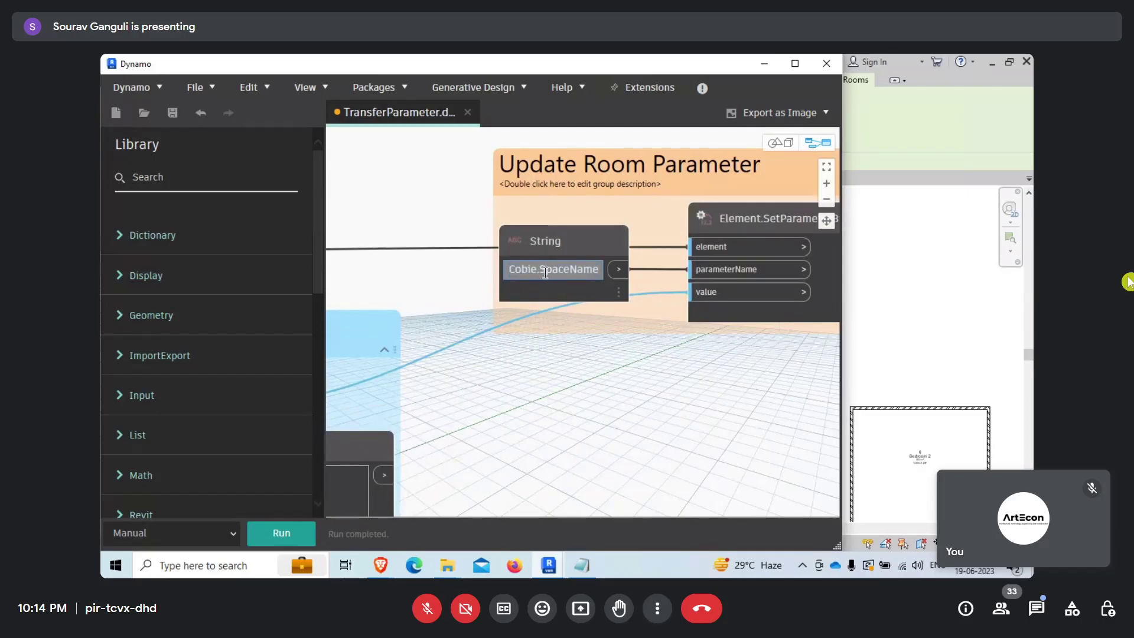
text(s)
click(601, 417)
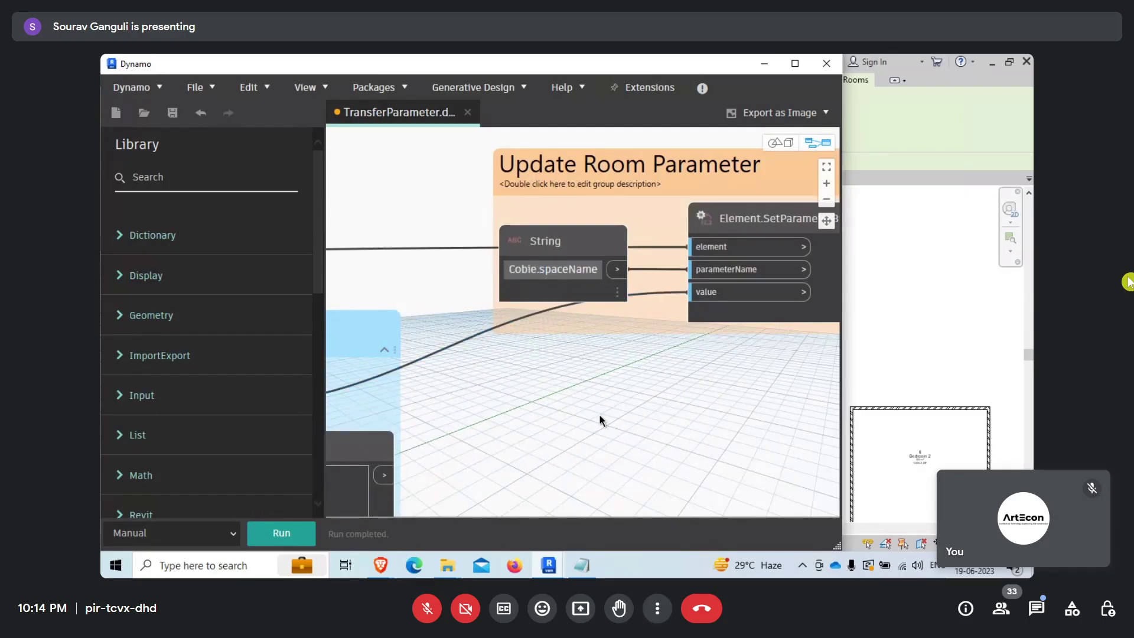
Run the graph with the altered target parameter name and read the warning on the Element.SetParameterByName node.
click(267, 533)
scroll(459, 358, down, 1)
scroll(674, 289, up, 3)
mouse_move(527, 217)
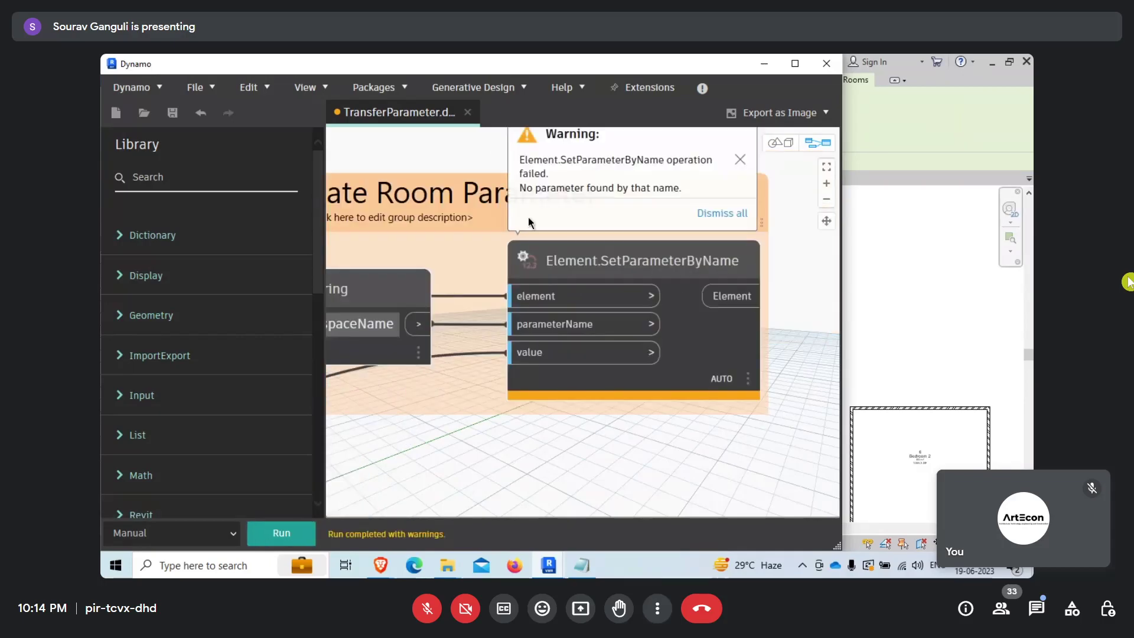
scroll(542, 434, down, 1)
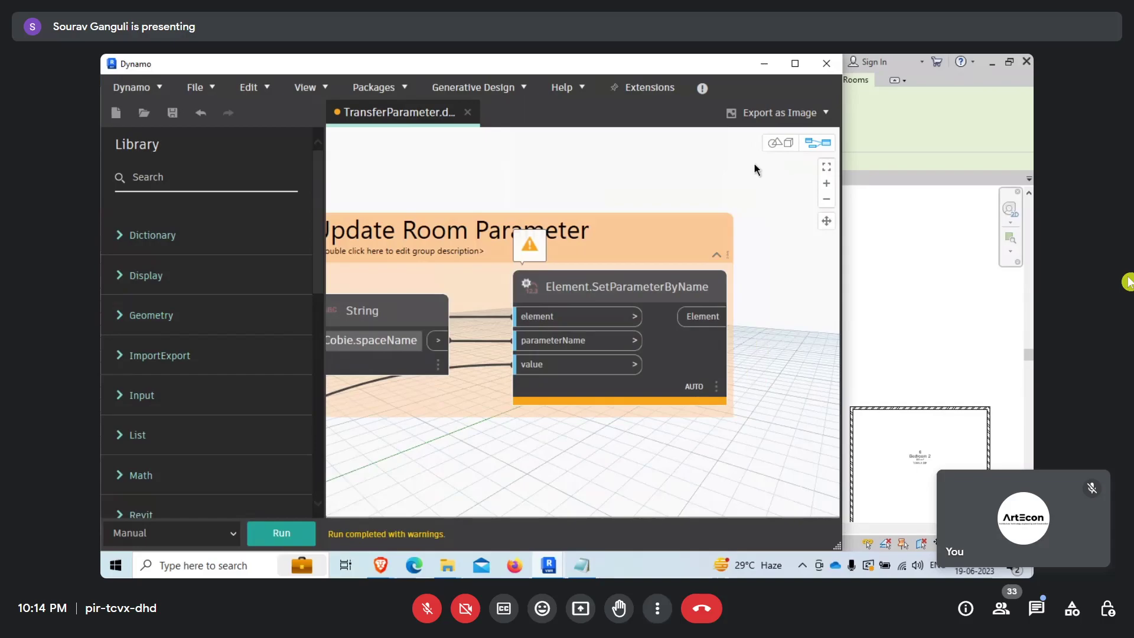
scroll(643, 186, up, 2)
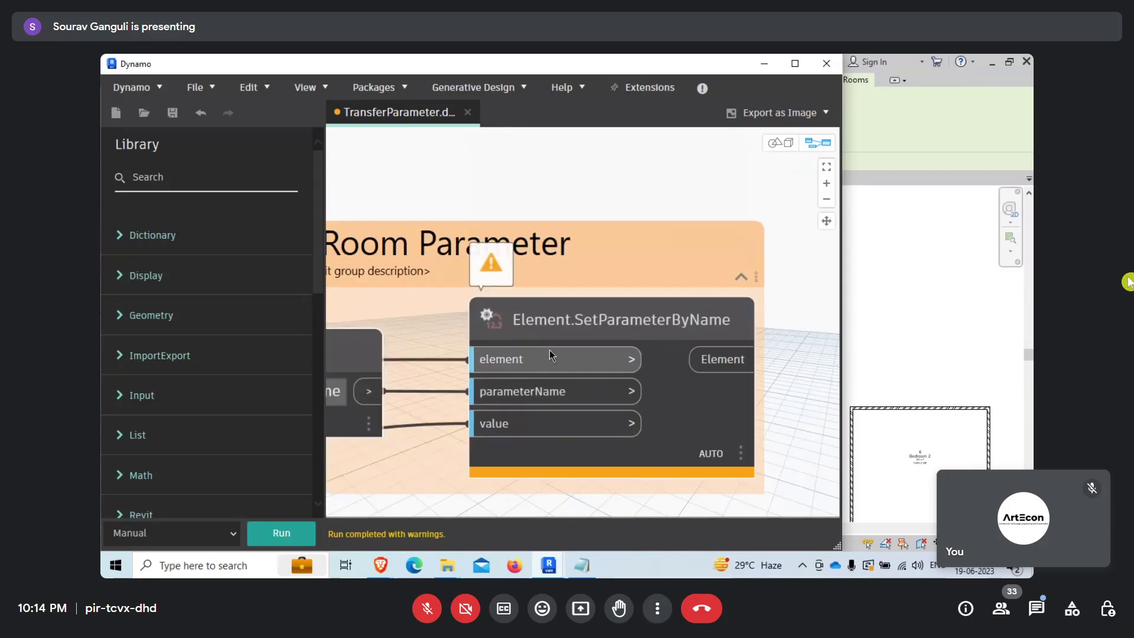
mouse_move(478, 264)
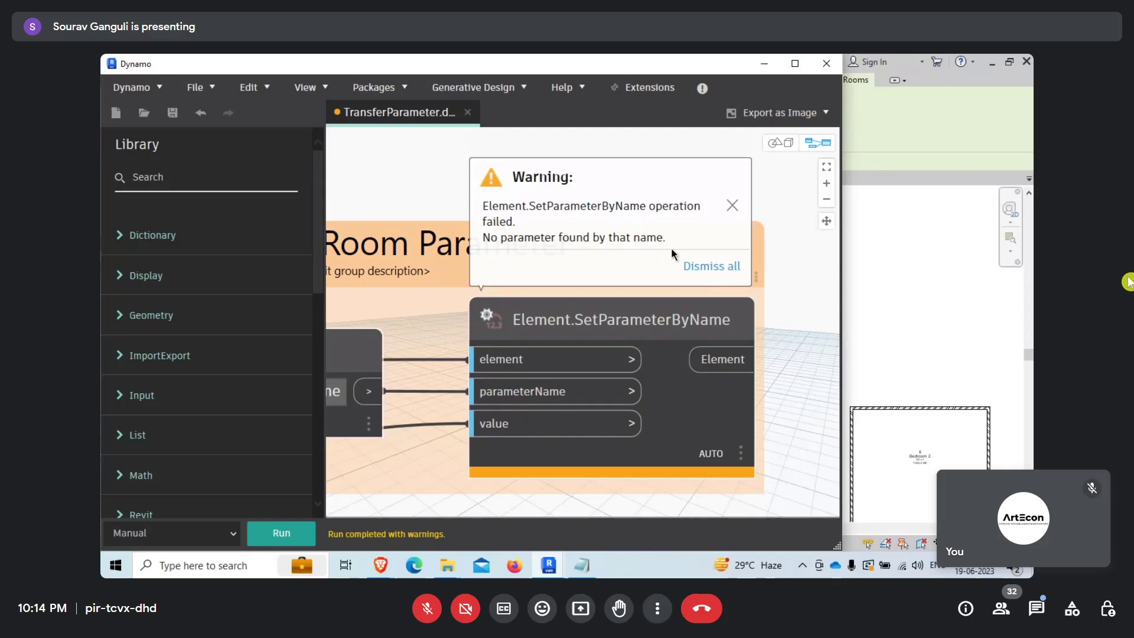
Set the String node in the Update Room Parameter group back to "Cobie.SpaceName".
scroll(609, 389, down, 2)
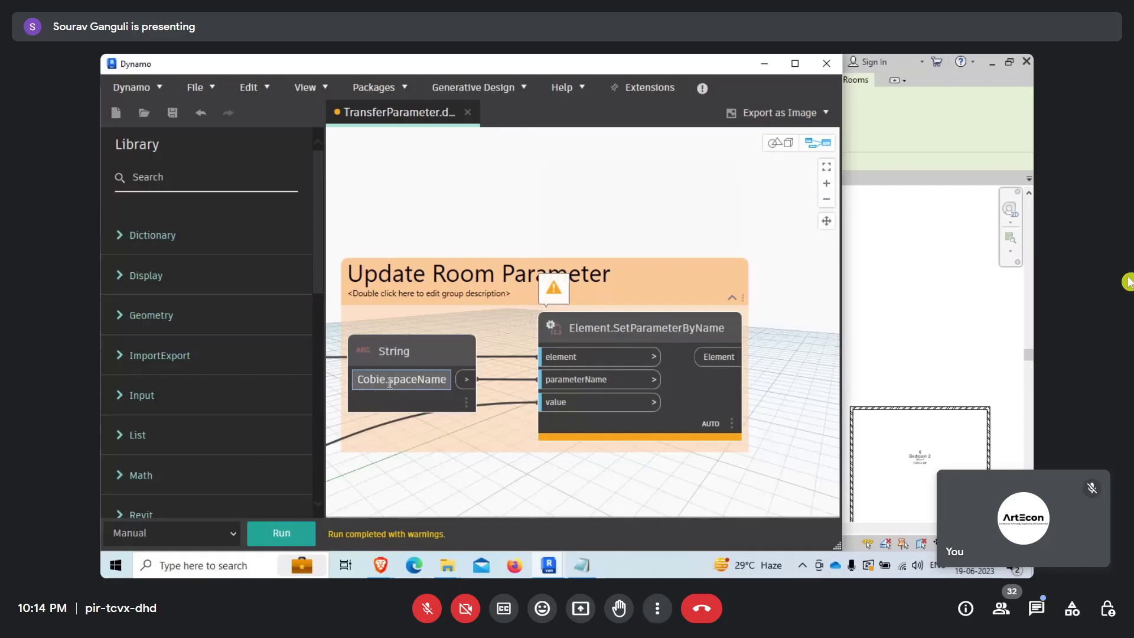
mouse_move(543, 297)
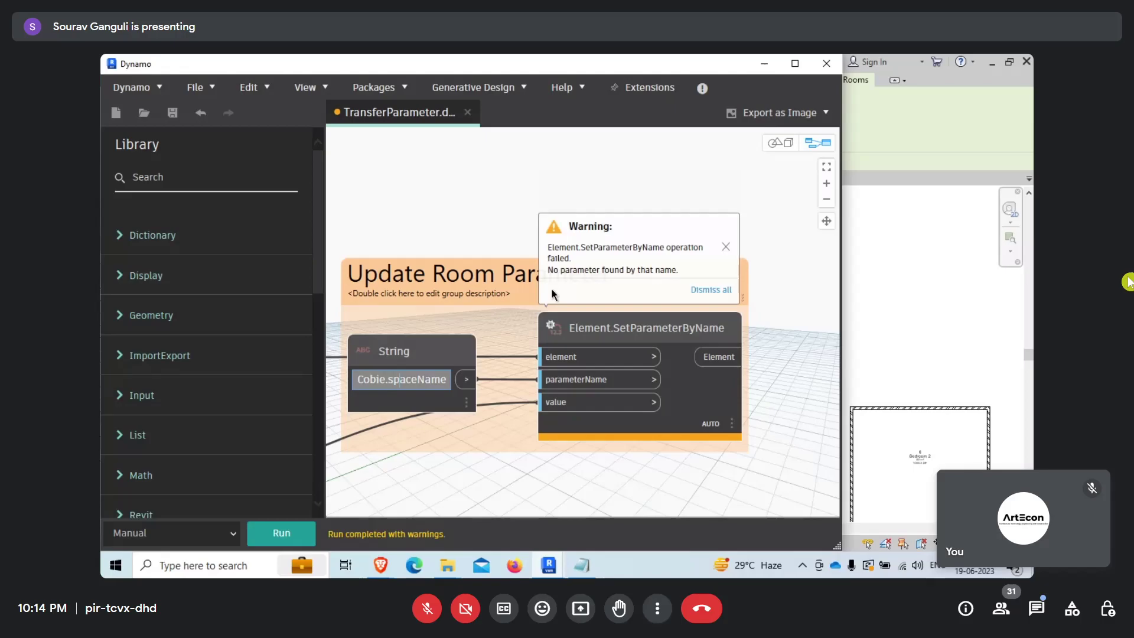
double_click(391, 378)
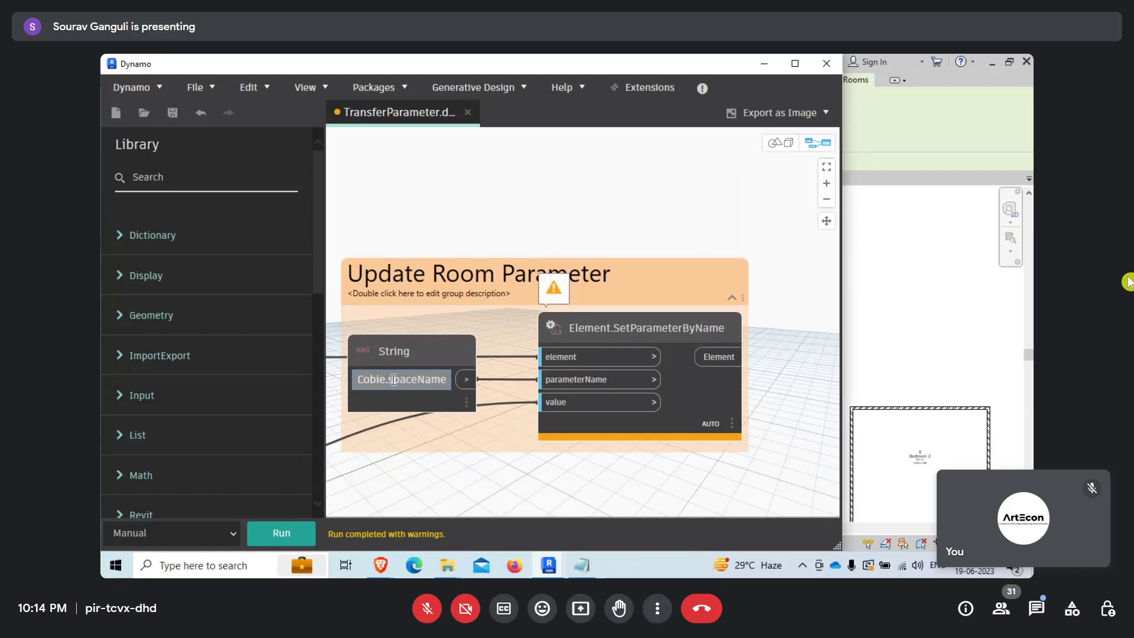
click(441, 449)
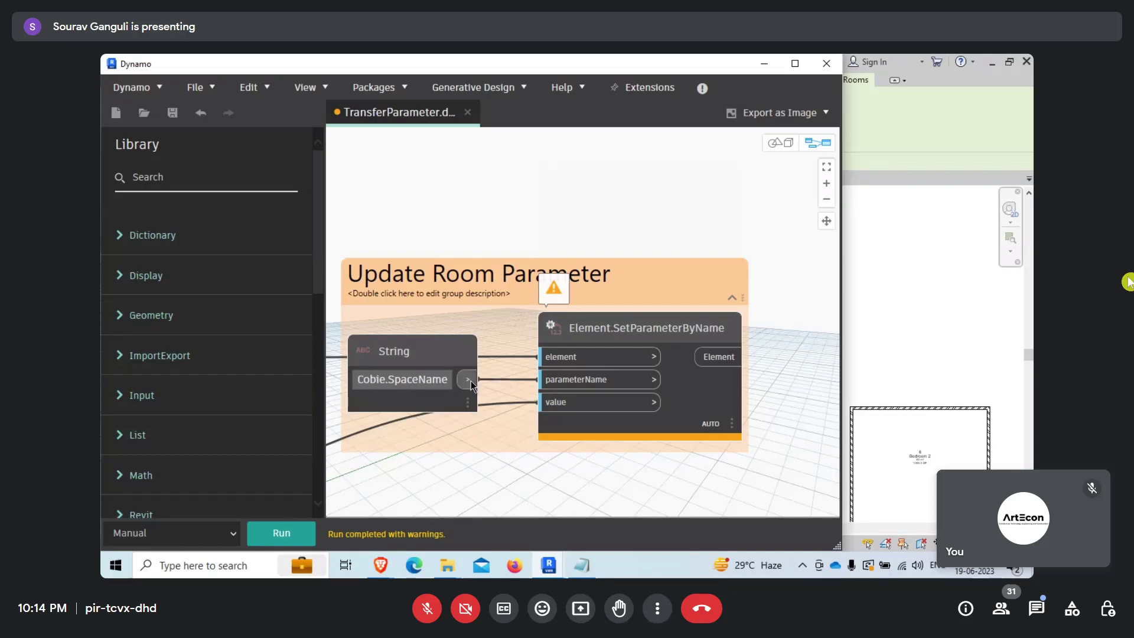
Swap the Element.SetParameterByName inputs by wiring the String node to element and the room elements to parameterName, then move the String node up.
drag(470, 381, 539, 357)
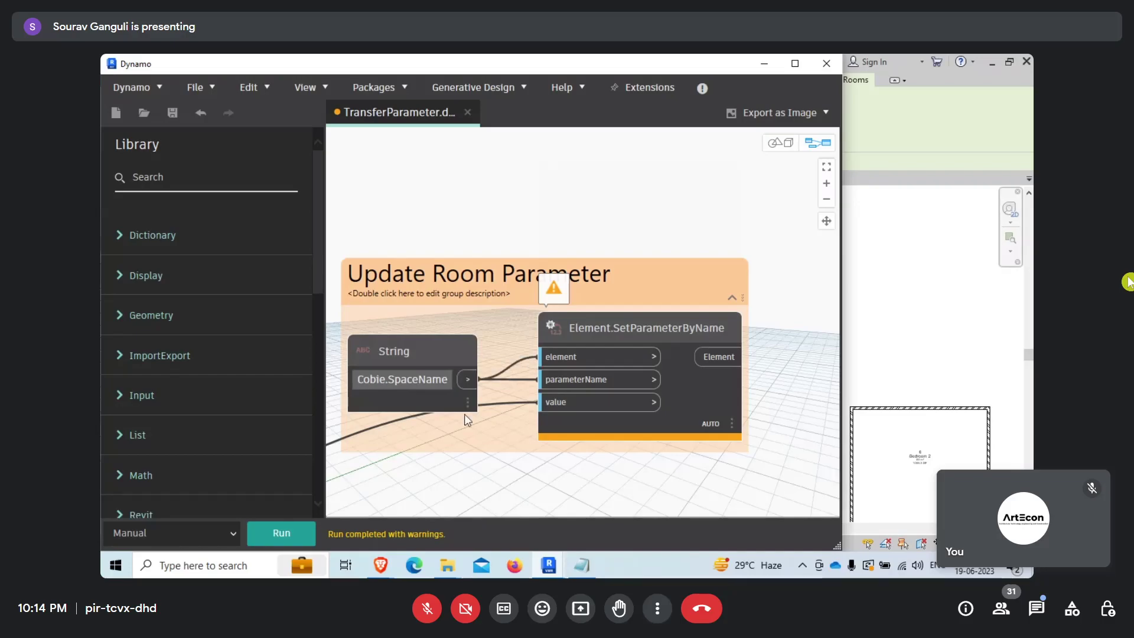
scroll(684, 377, down, 5)
middle_drag(360, 378, 537, 381)
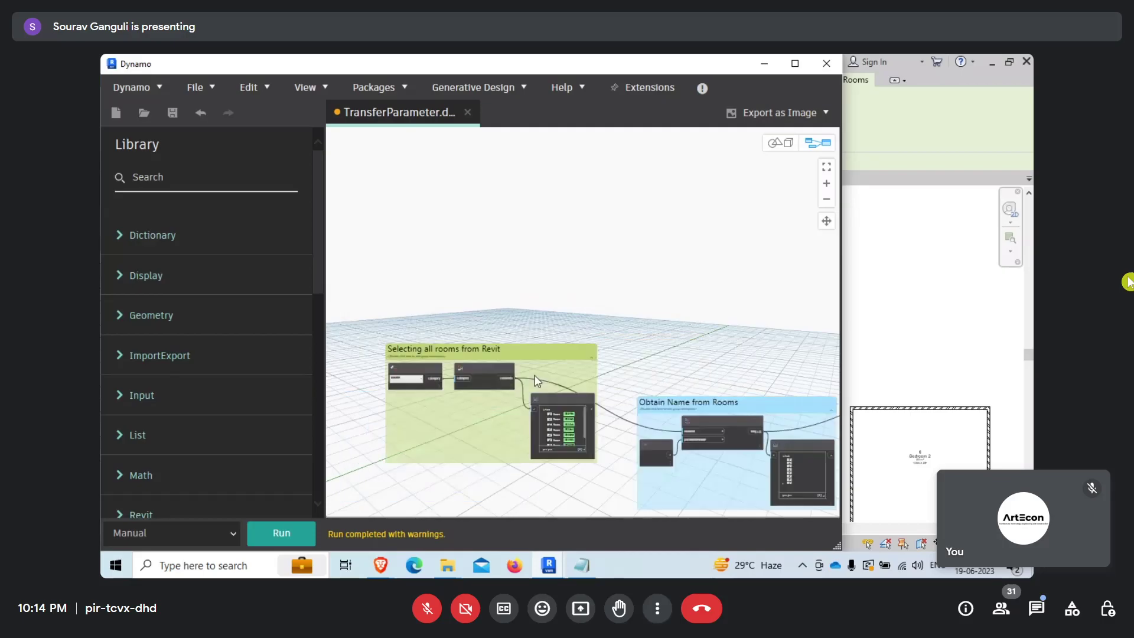
scroll(480, 385, up, 2)
scroll(482, 307, down, 4)
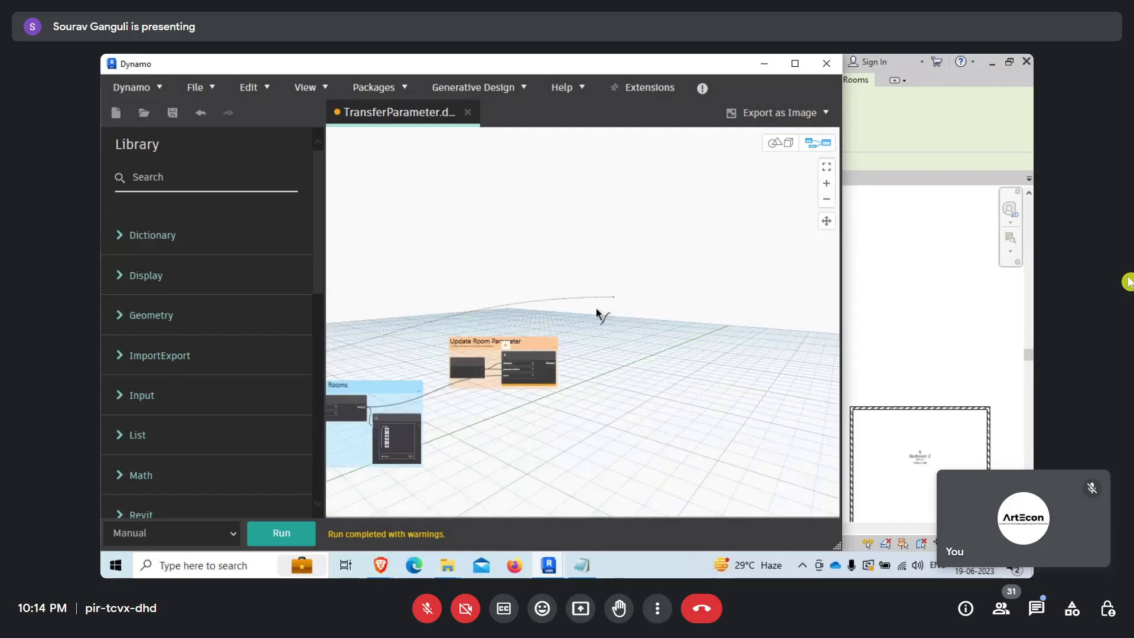
scroll(596, 307, up, 5)
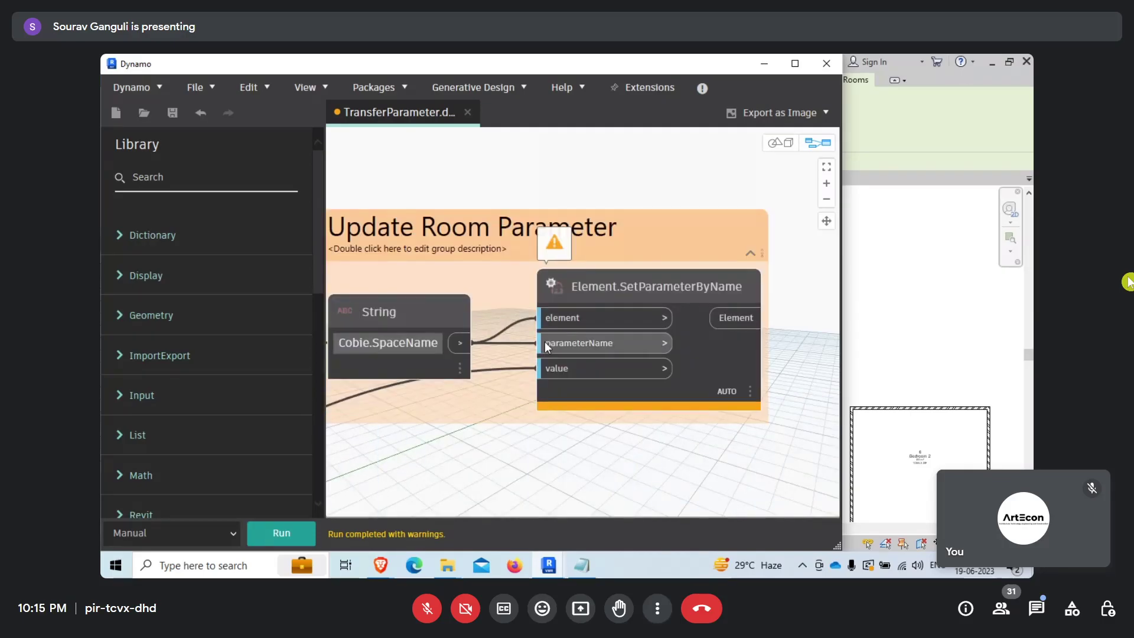
drag(458, 319, 455, 252)
Run the graph with the swapped connections and read the argument type warning on the Element.SetParameterByName node.
scroll(604, 299, down, 3)
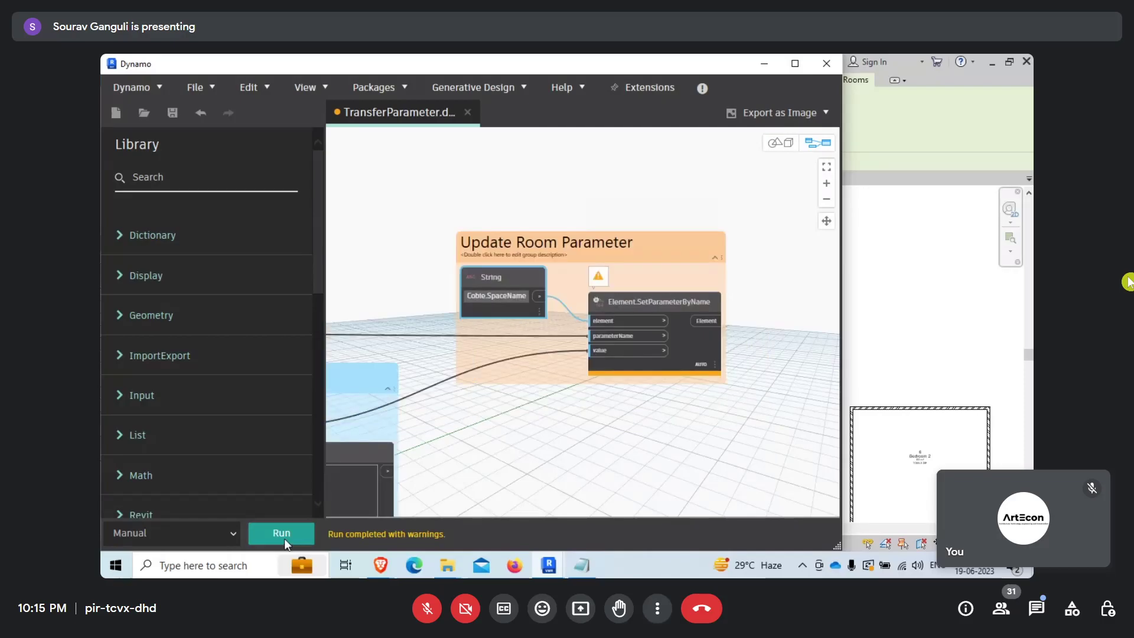
scroll(614, 288, up, 4)
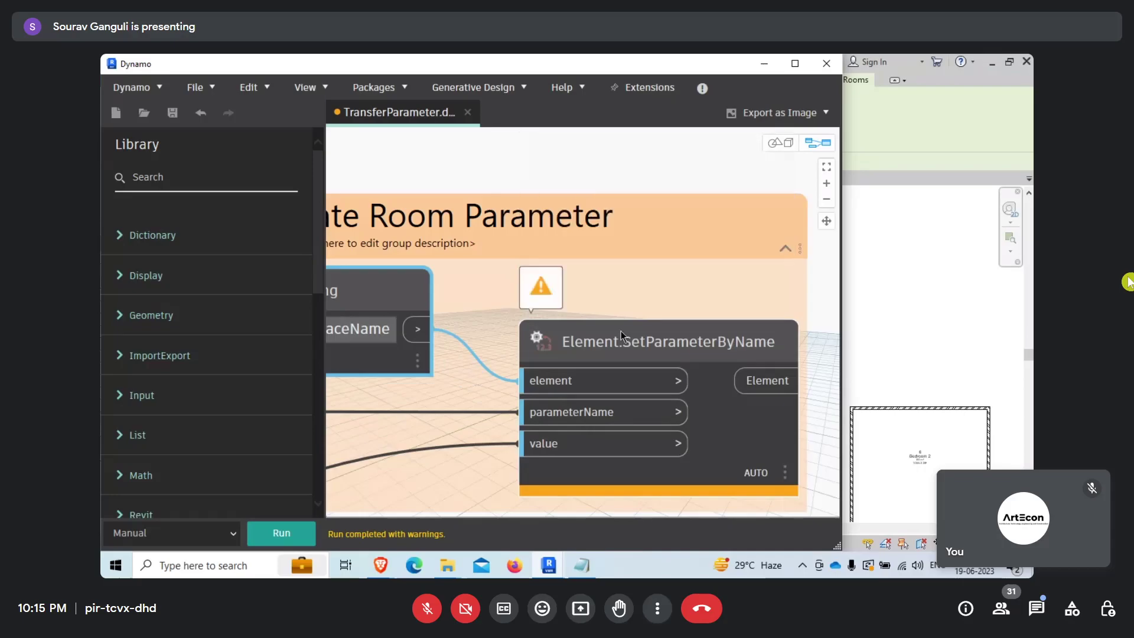
click(538, 288)
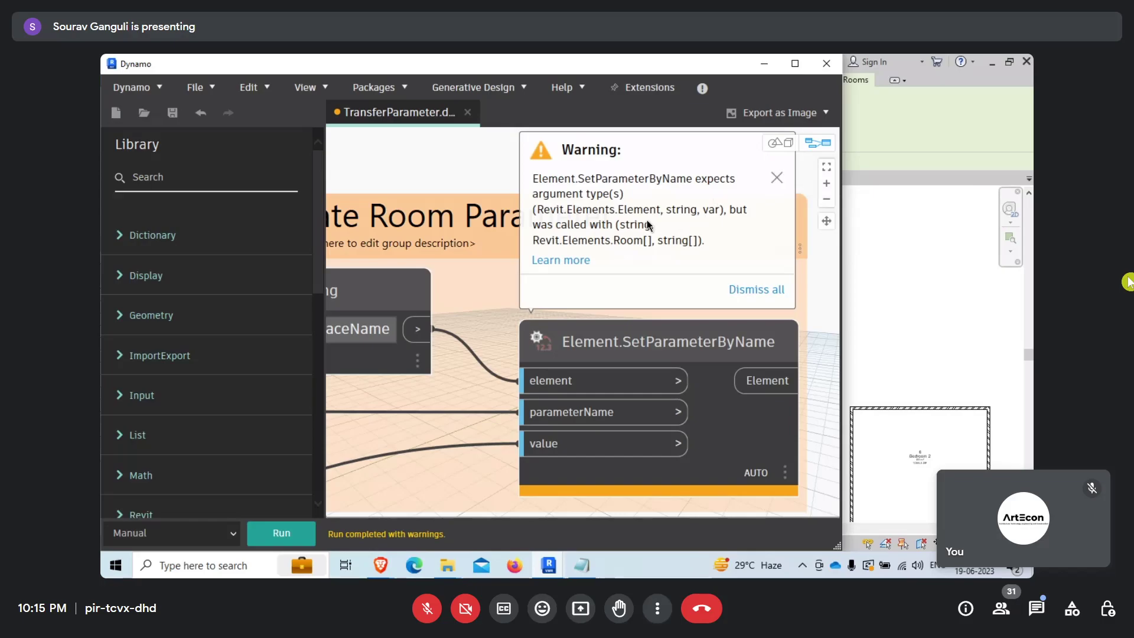
click(558, 180)
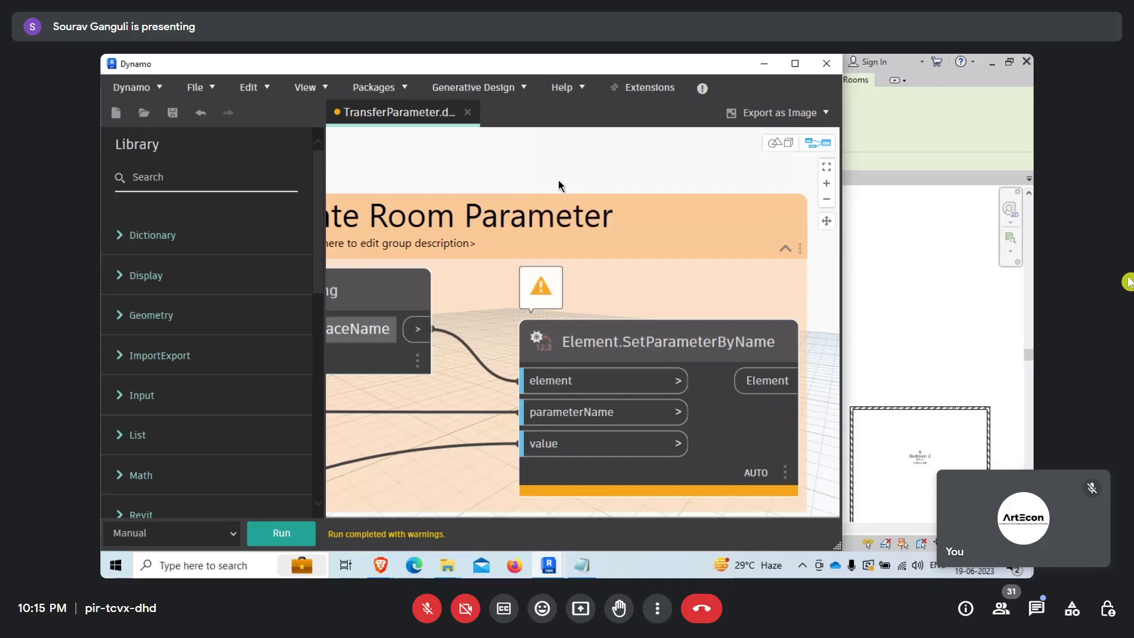
click(551, 285)
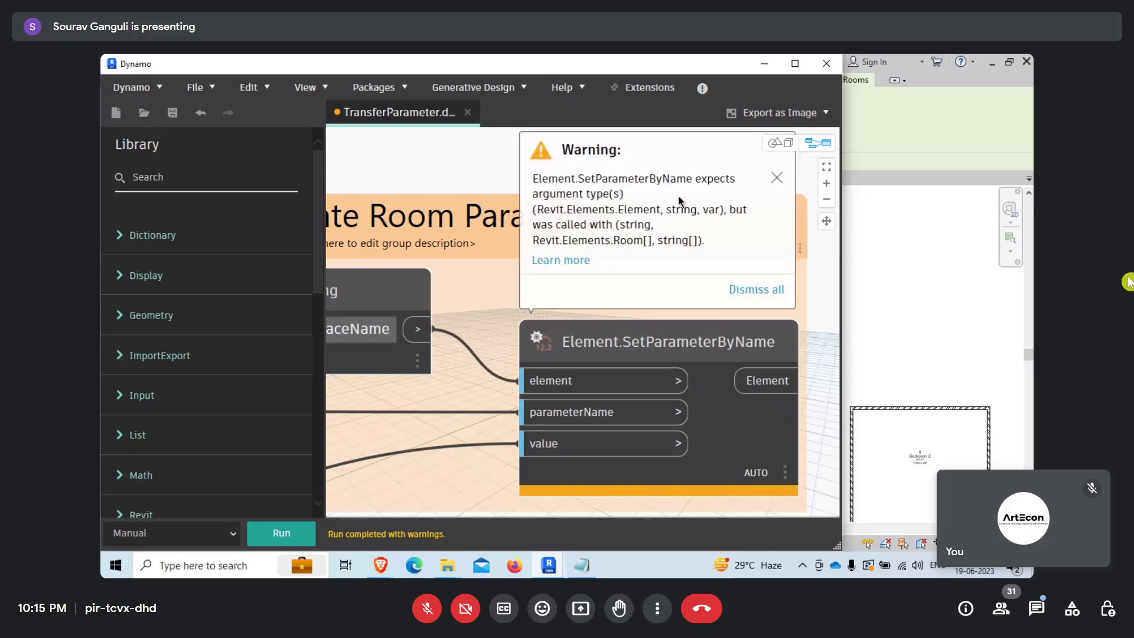
click(809, 168)
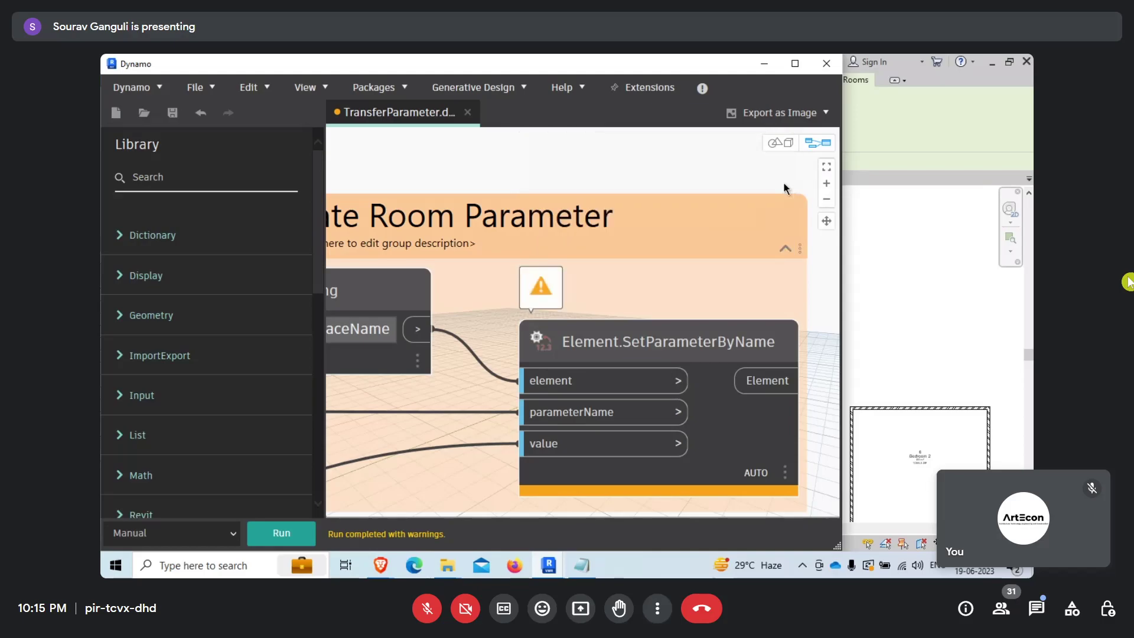
Reconnect the Cobie.SpaceName String node to the parameterName input and move the node back down within its group.
scroll(533, 330, down, 2)
scroll(533, 331, up, 2)
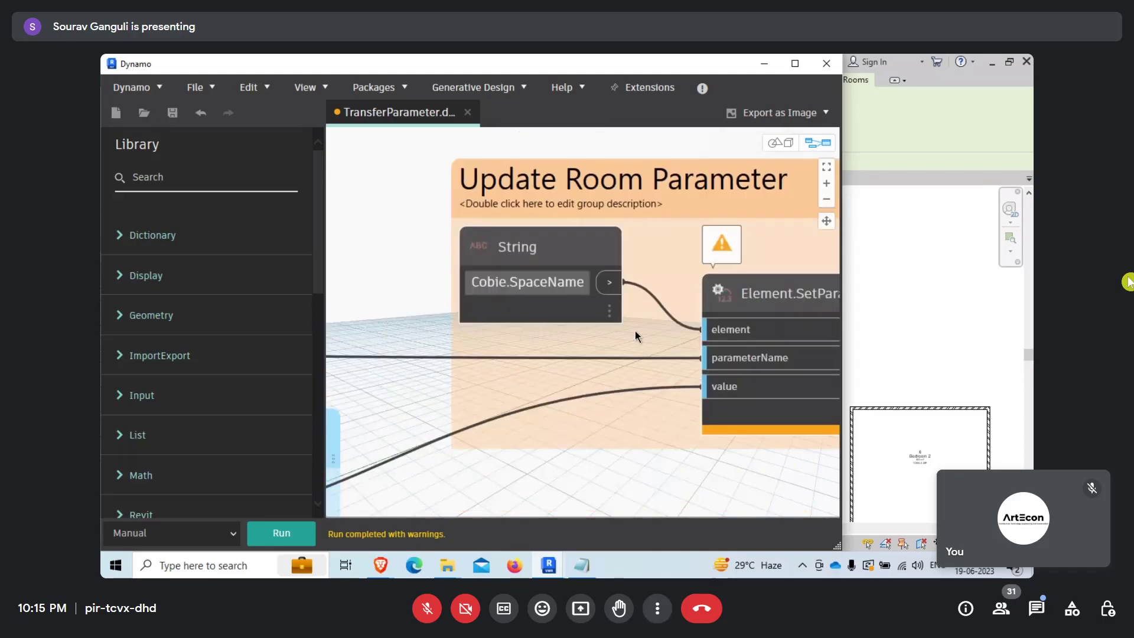
mouse_move(704, 331)
drag(704, 329, 715, 354)
scroll(716, 353, down, 1)
drag(601, 254, 601, 313)
Connect the room elements output to the element input of Element.SetParameterByName and shift the String node slightly down.
scroll(635, 313, down, 3)
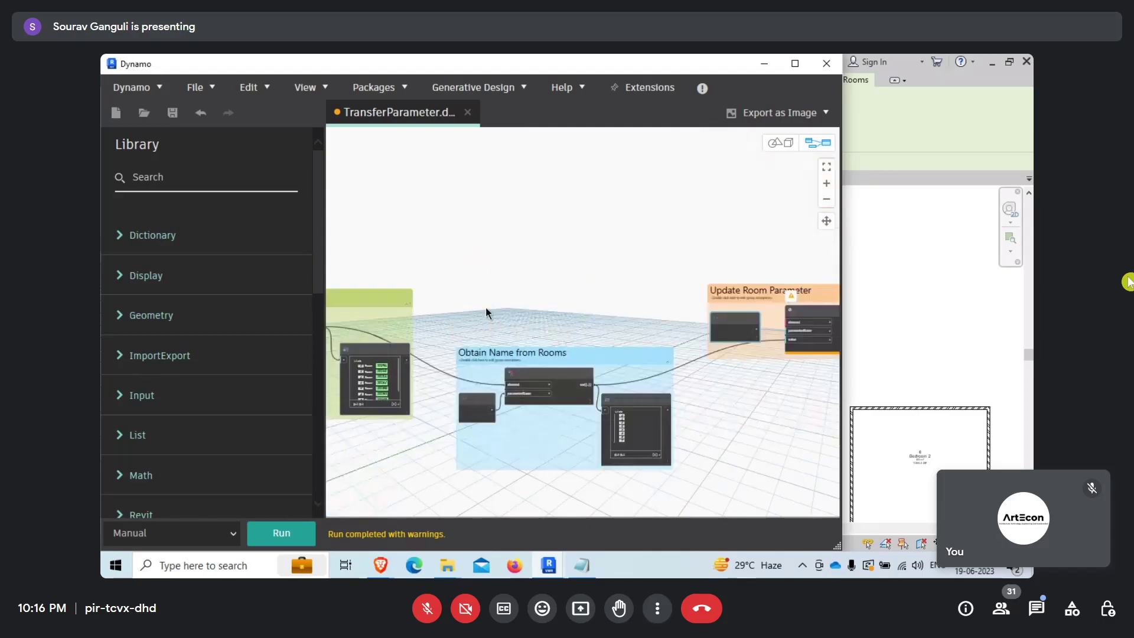
scroll(486, 307, down, 1)
scroll(466, 316, up, 1)
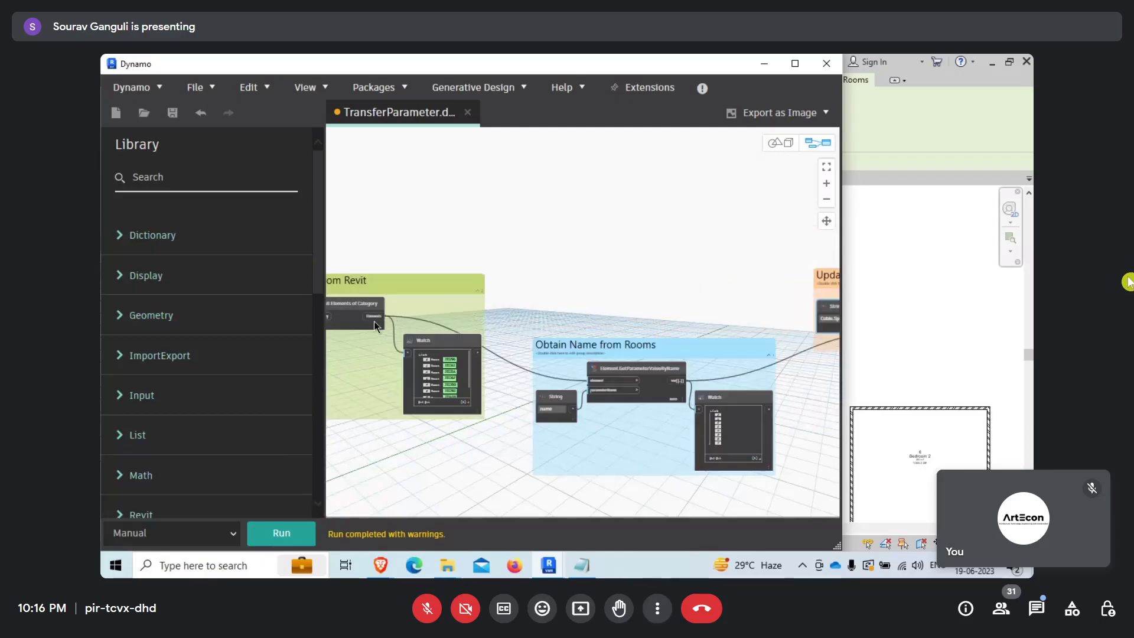
scroll(618, 260, down, 3)
scroll(708, 277, up, 3)
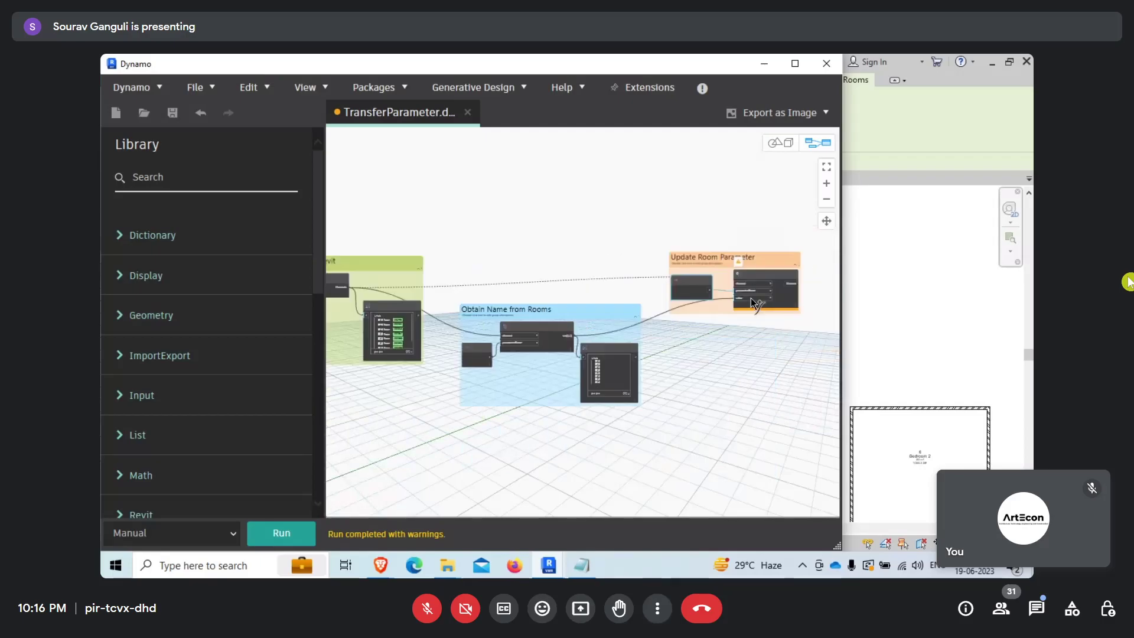
scroll(754, 302, up, 3)
drag(691, 256, 692, 258)
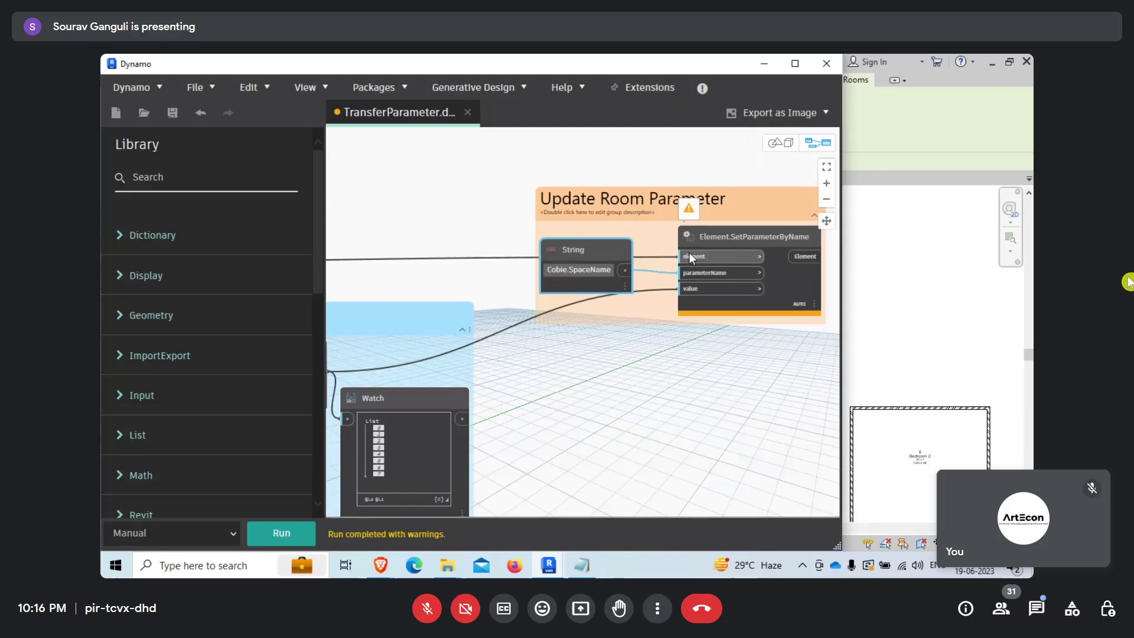
drag(615, 256, 609, 271)
Review the remaining warning on Element.SetParameterByName and rerun the graph with the corrected connections.
scroll(510, 332, up, 2)
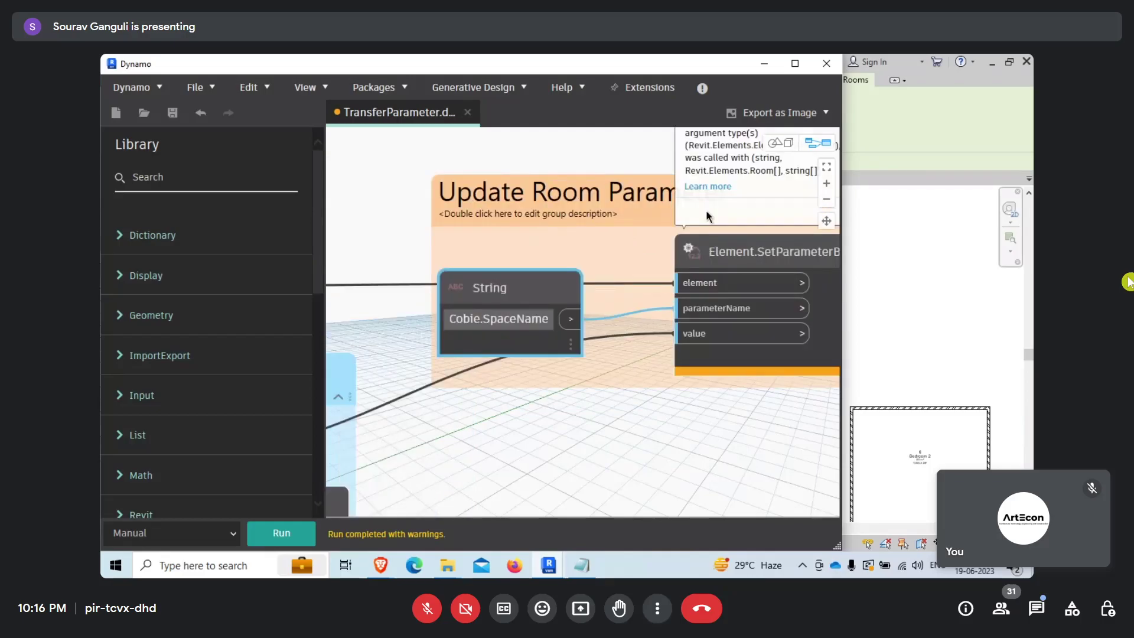
scroll(563, 296, down, 2)
scroll(563, 297, up, 1)
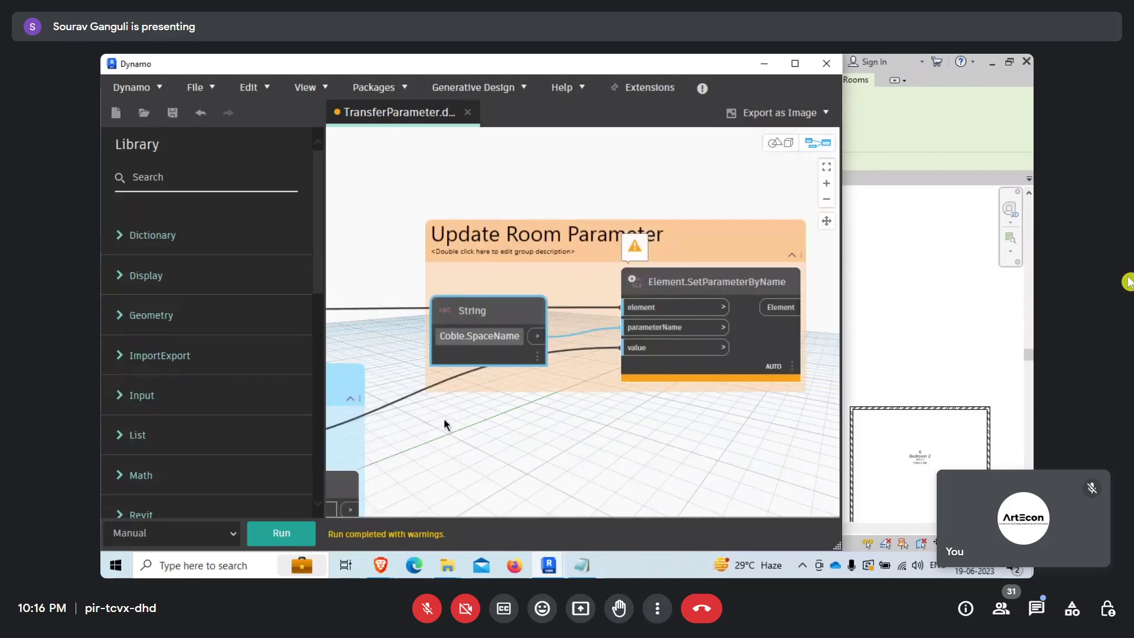
click(281, 529)
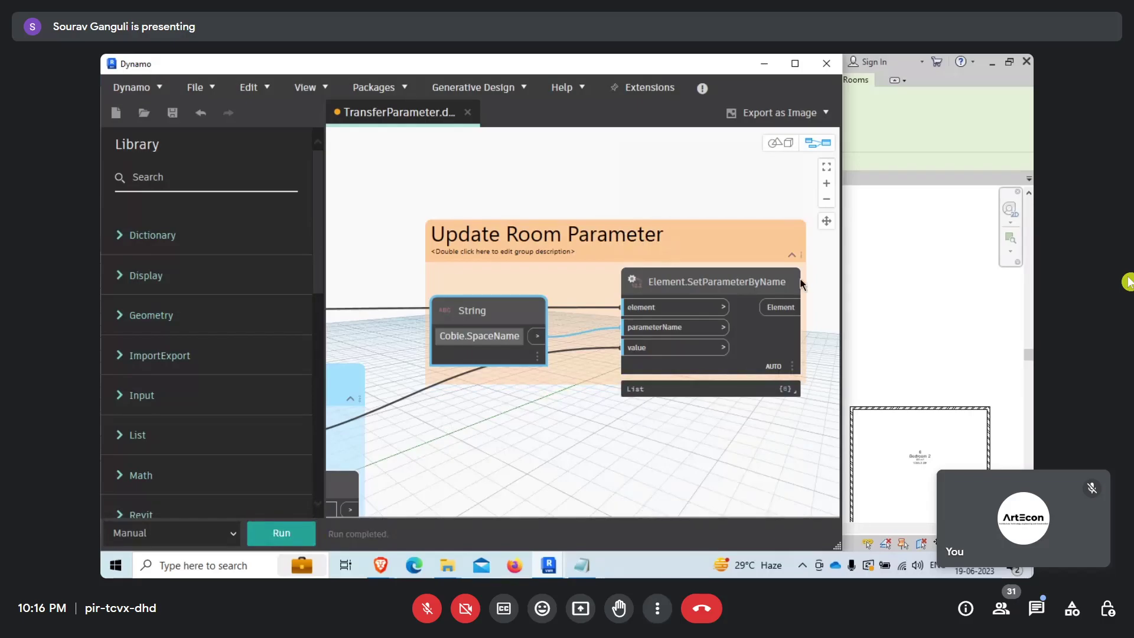
Restore the capital N in the Obtain Name from Rooms String node so it reads "Name".
scroll(785, 378, down, 3)
scroll(423, 377, up, 1)
scroll(423, 378, up, 3)
double_click(411, 357)
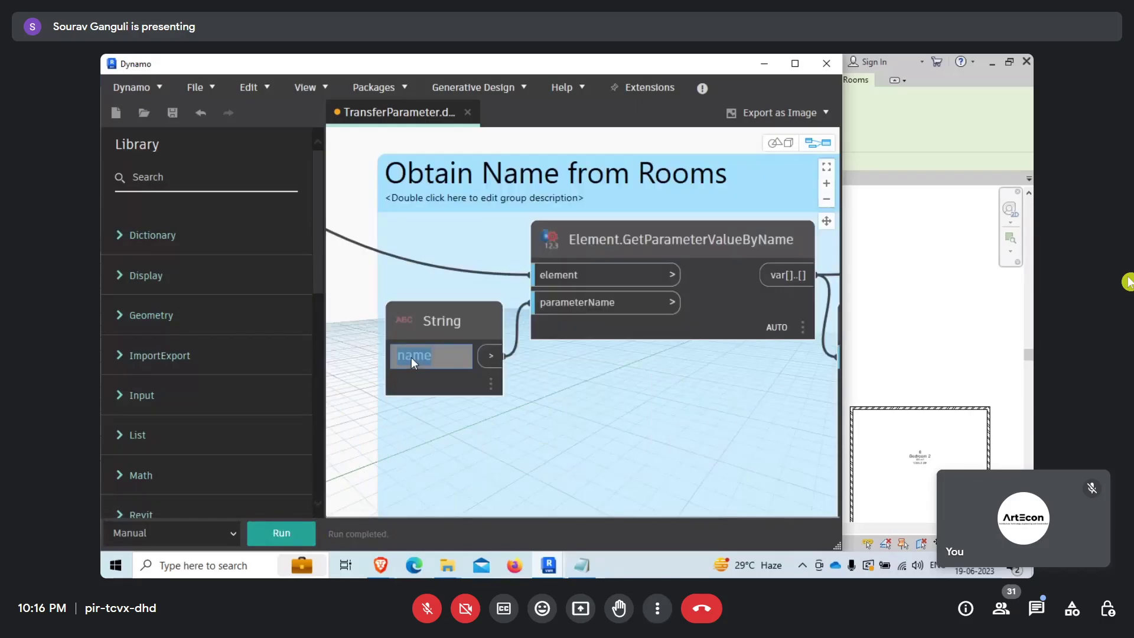
click(395, 352)
key(Delete)
text(N)
click(353, 320)
scroll(479, 381, down, 6)
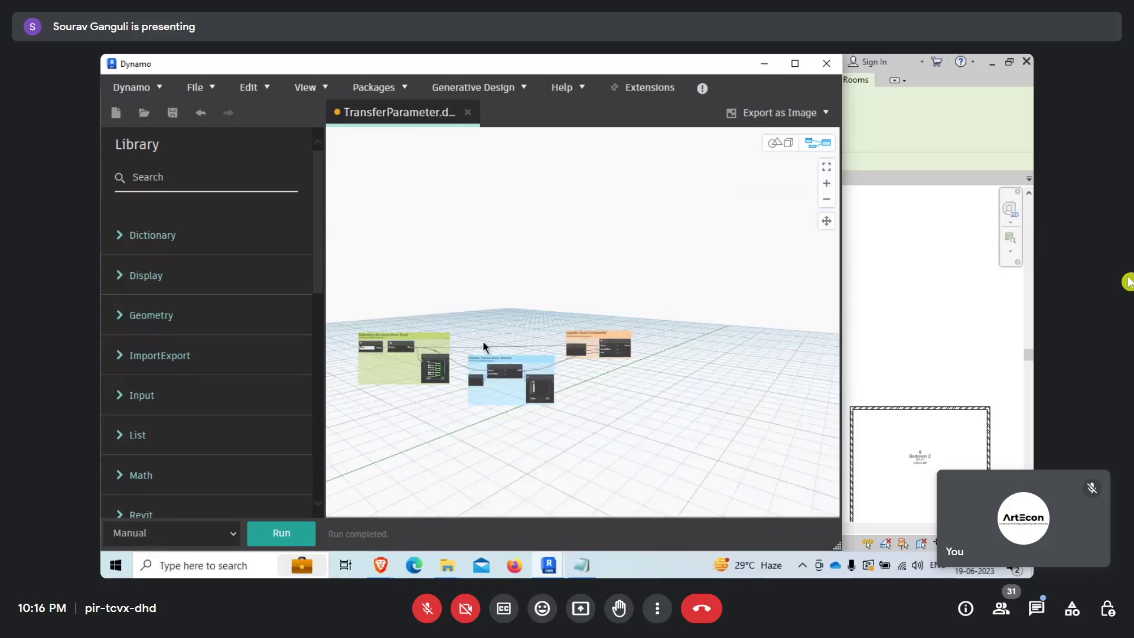
Run the graph with the restored Name string and review its three node groups for warnings.
click(285, 532)
scroll(583, 381, up, 10)
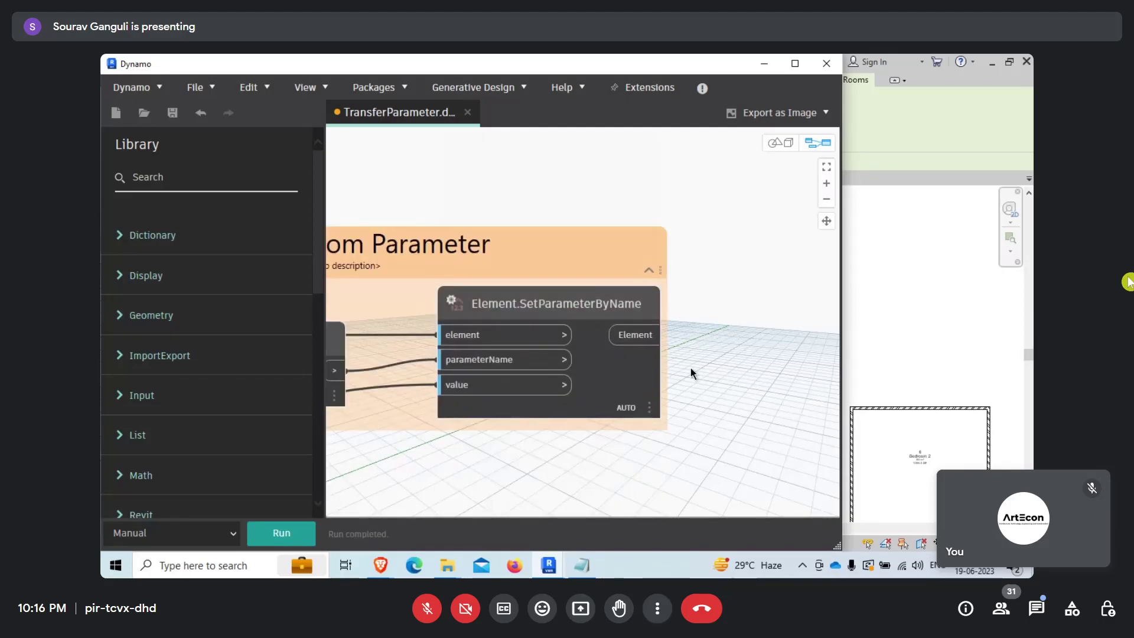
scroll(725, 275, down, 10)
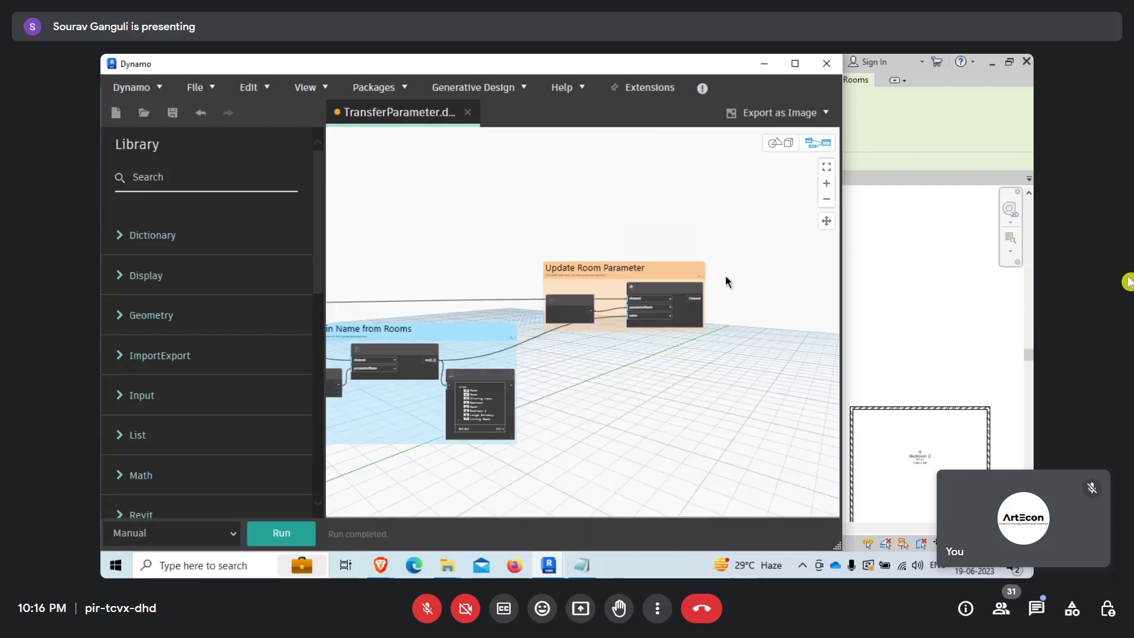
scroll(506, 275, up, 3)
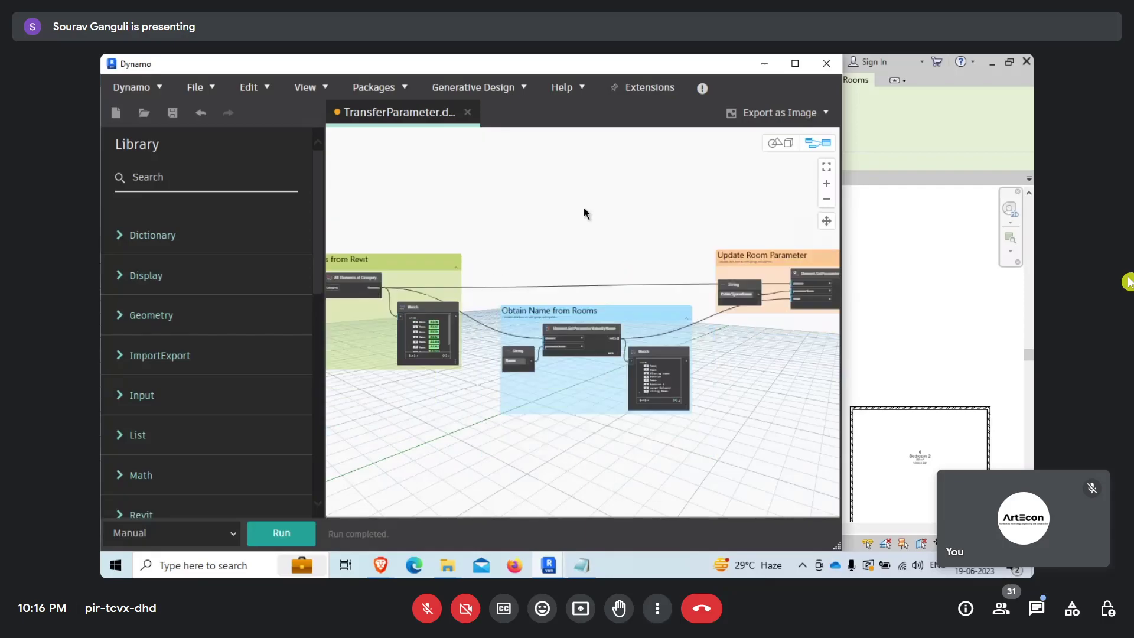
scroll(399, 254, up, 3)
middle_drag(413, 352, 416, 352)
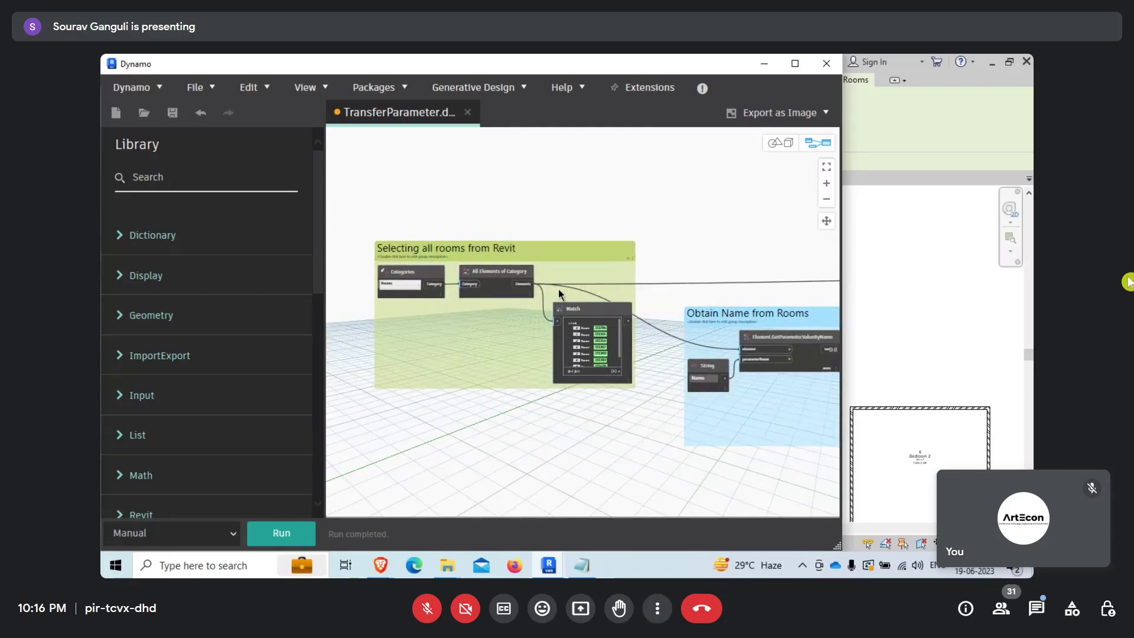
Switch to Revit and set the Mark of the upper wall of the Bedroom 2 room to 122.
click(794, 64)
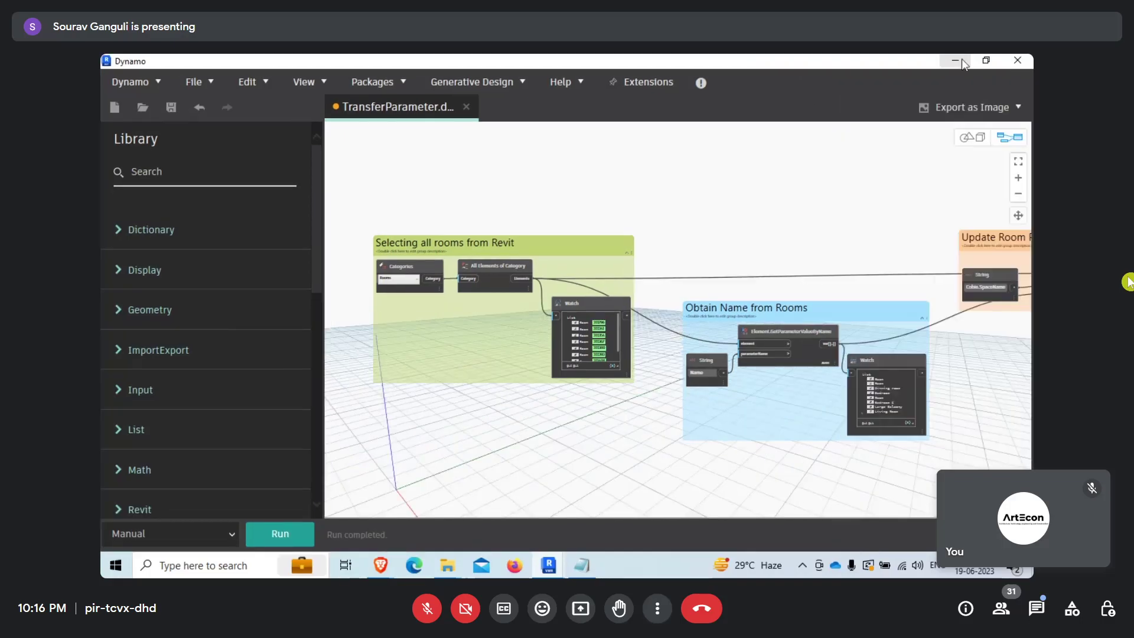
click(985, 61)
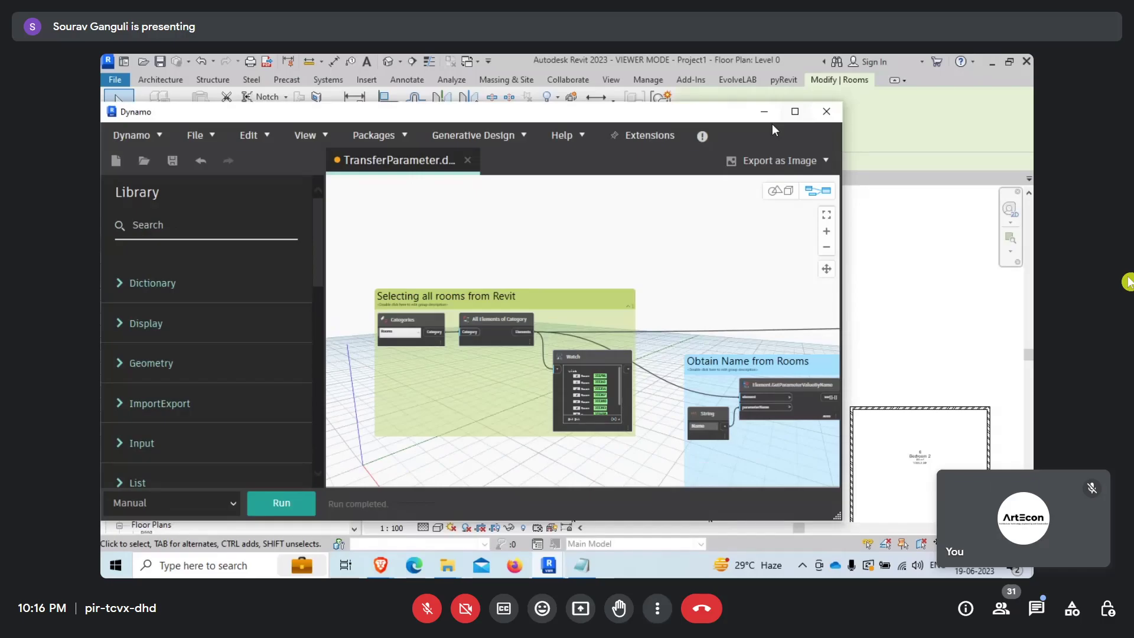
drag(771, 123, 711, 76)
click(941, 417)
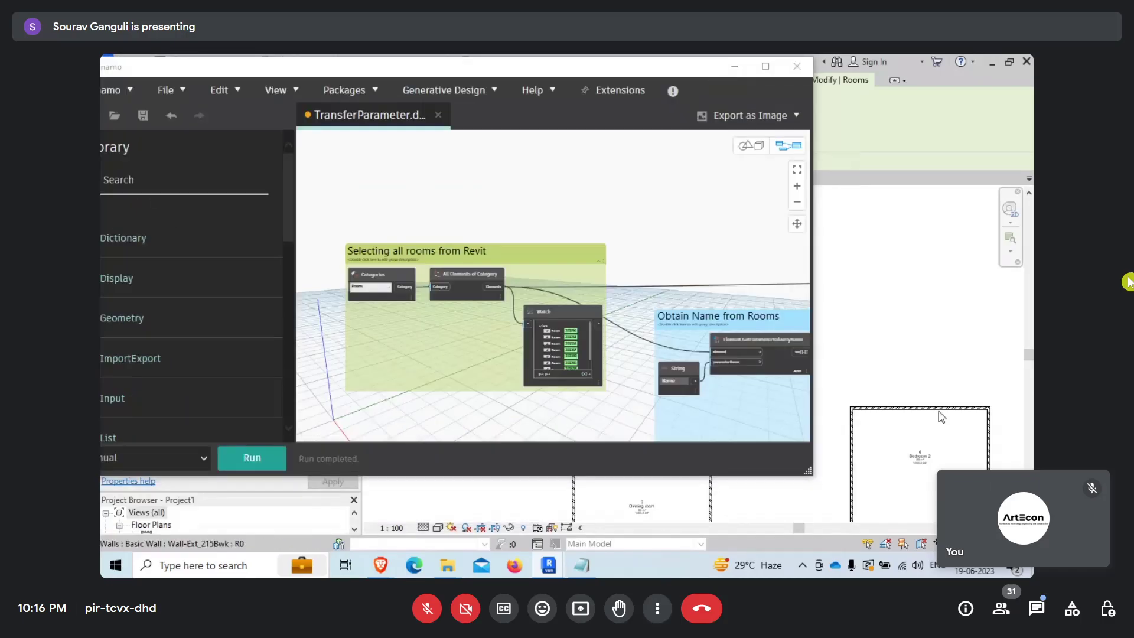
click(941, 417)
click(735, 66)
scroll(257, 353, down, 5)
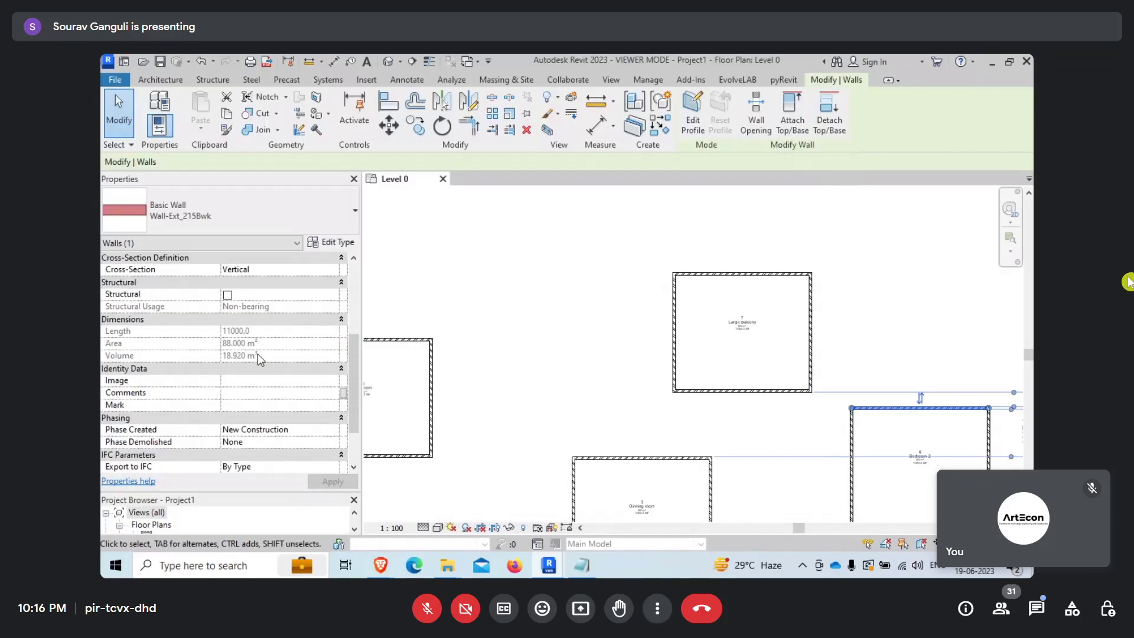
scroll(213, 376, up, 3)
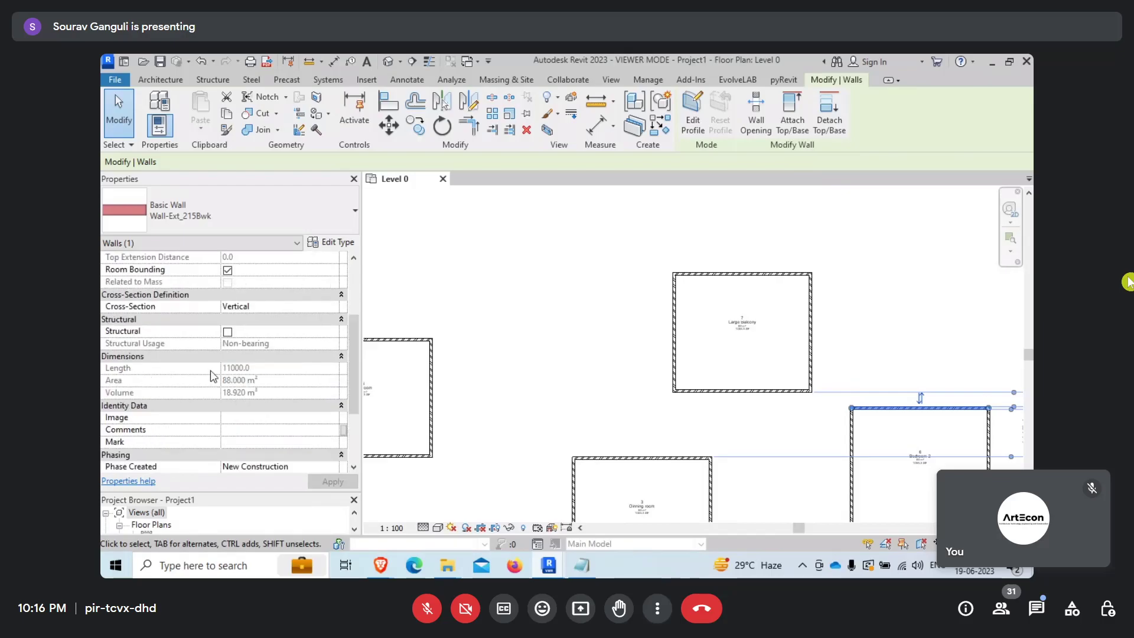
click(266, 440)
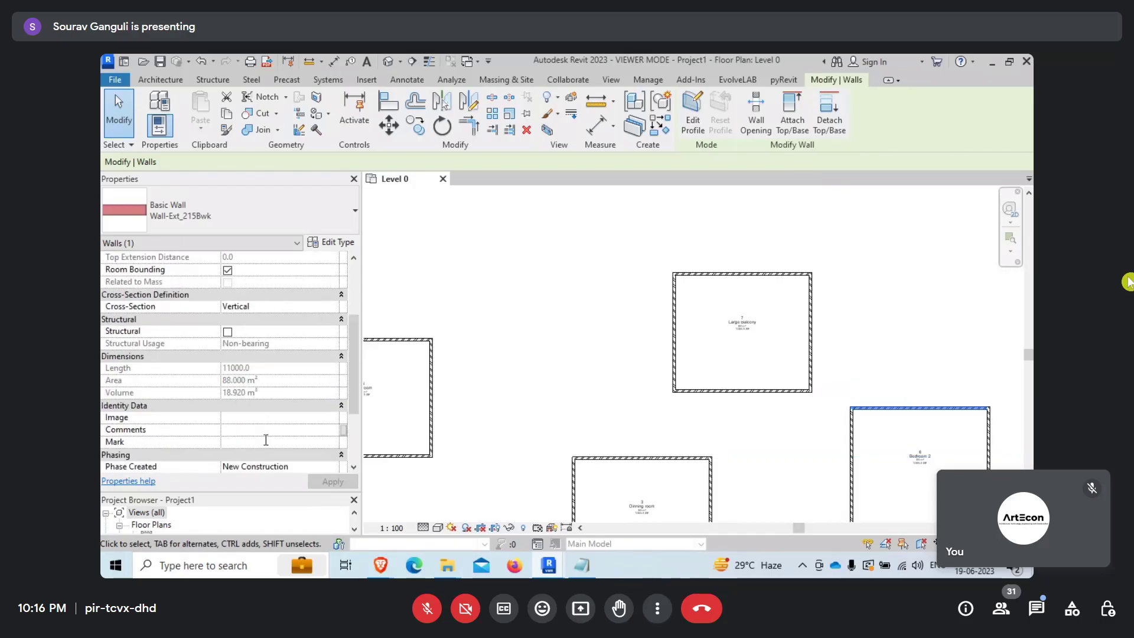
text(12)
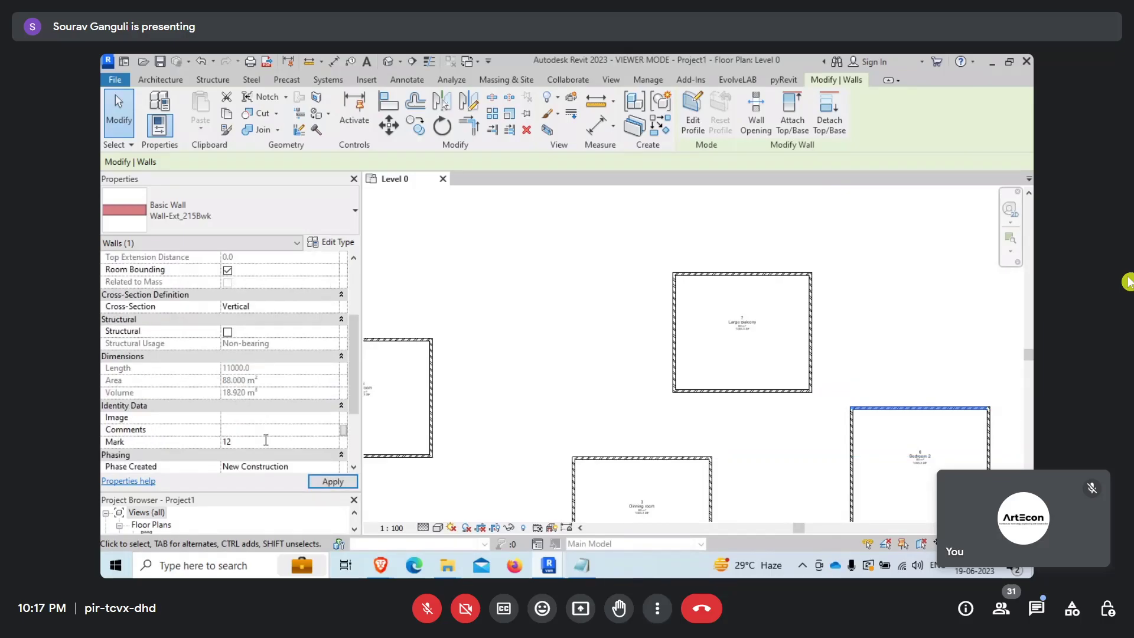
text(2)
click(265, 430)
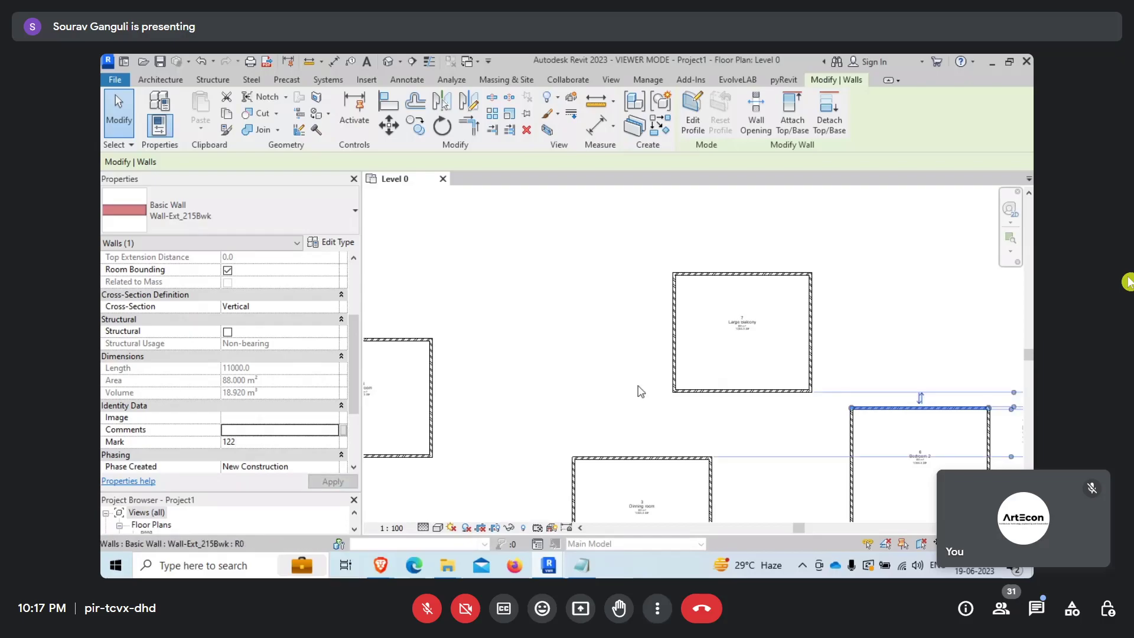
click(565, 397)
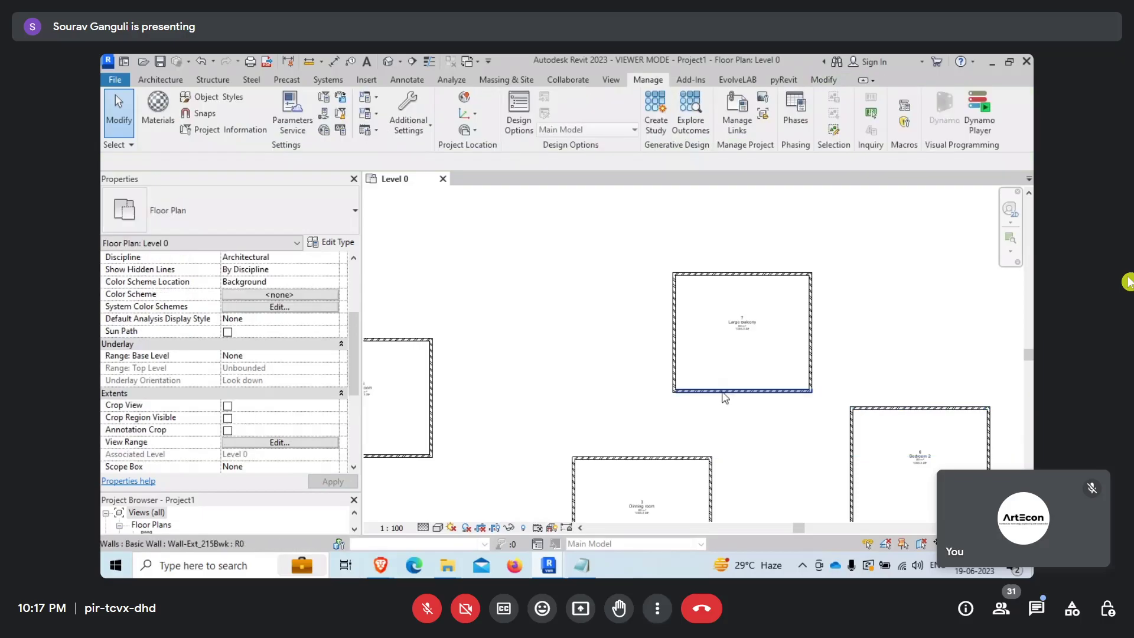
Return to Dynamo, maximize its window and review the whole room parameter graph.
mouse_move(564, 572)
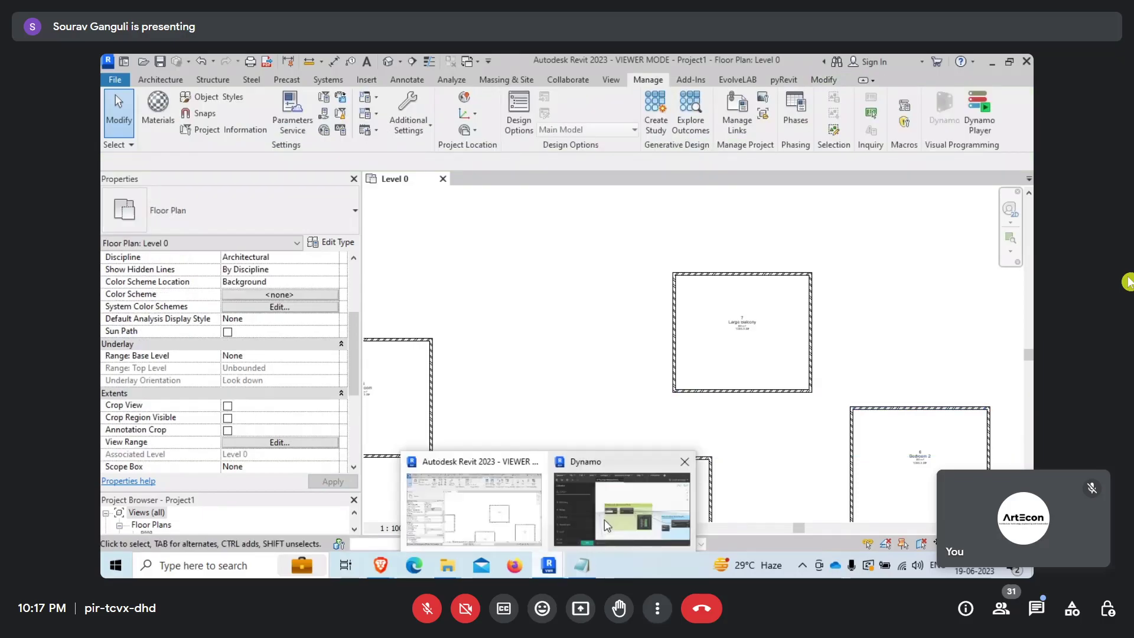
click(730, 478)
click(765, 65)
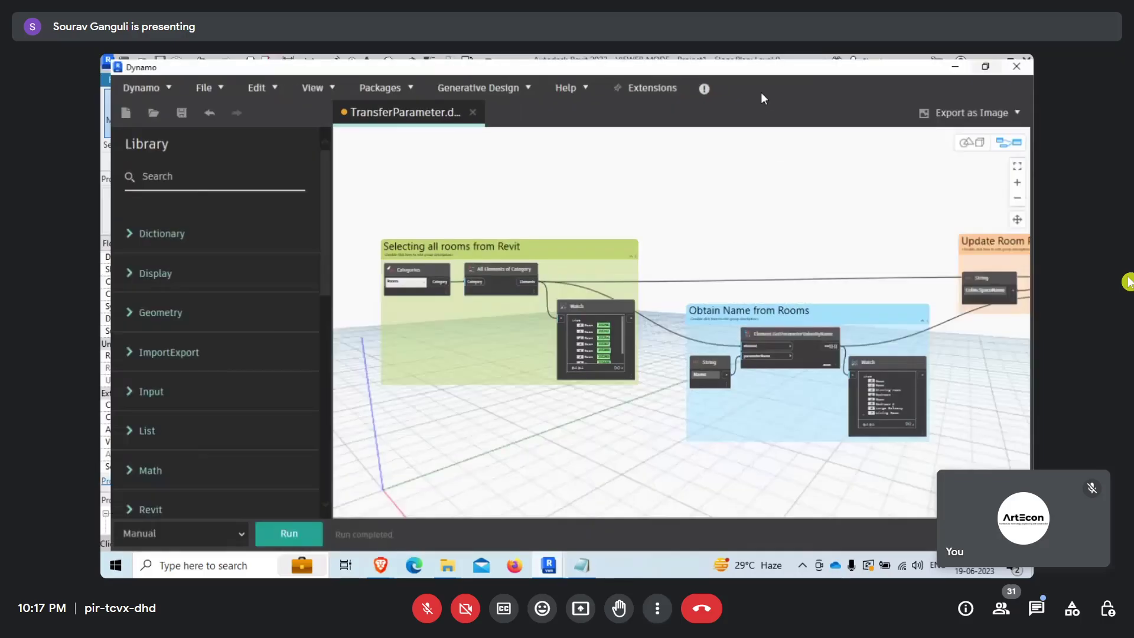
scroll(895, 340, down, 3)
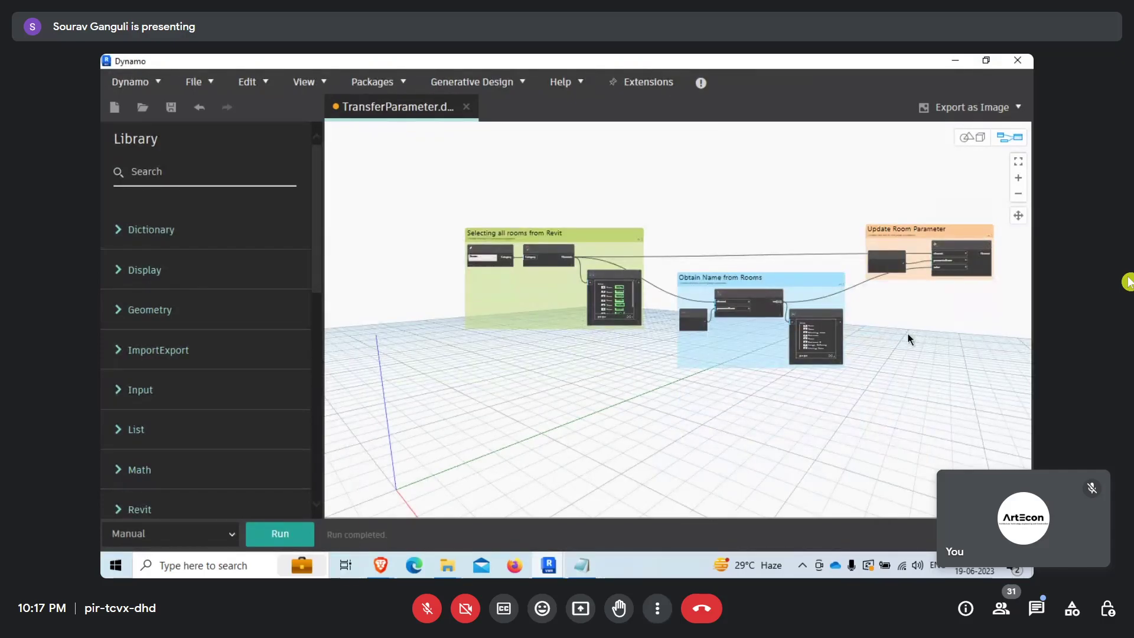
middle_drag(910, 342, 875, 355)
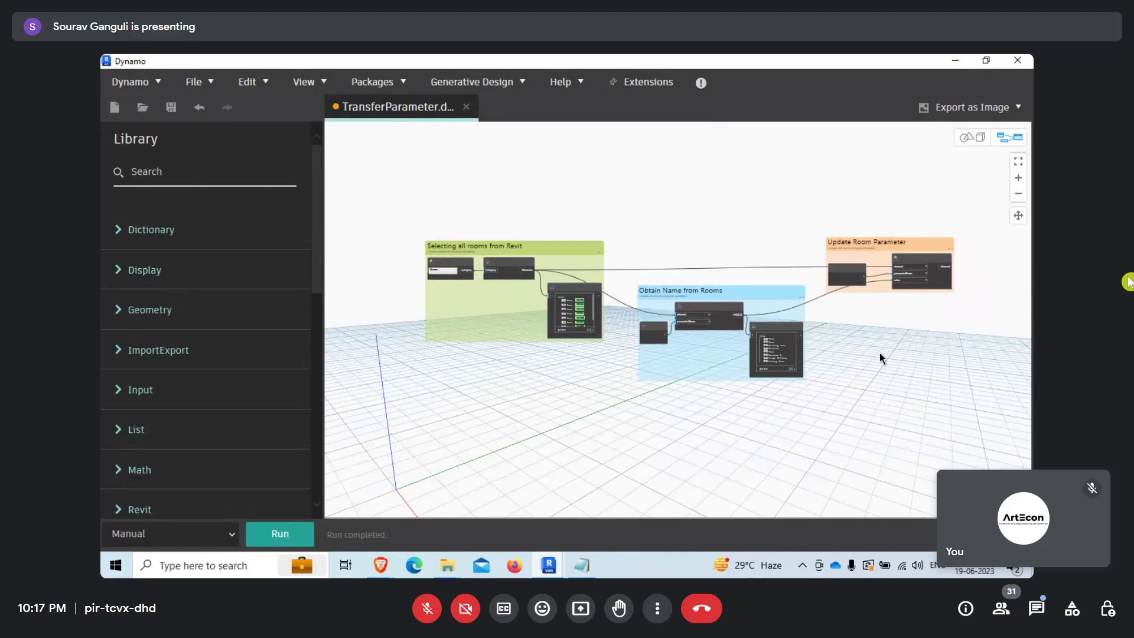
Switch to Revit, check the Comments and Mark parameters of Bedroom 2's upper wall, and switch to the Meet window.
key(alt+Tab)
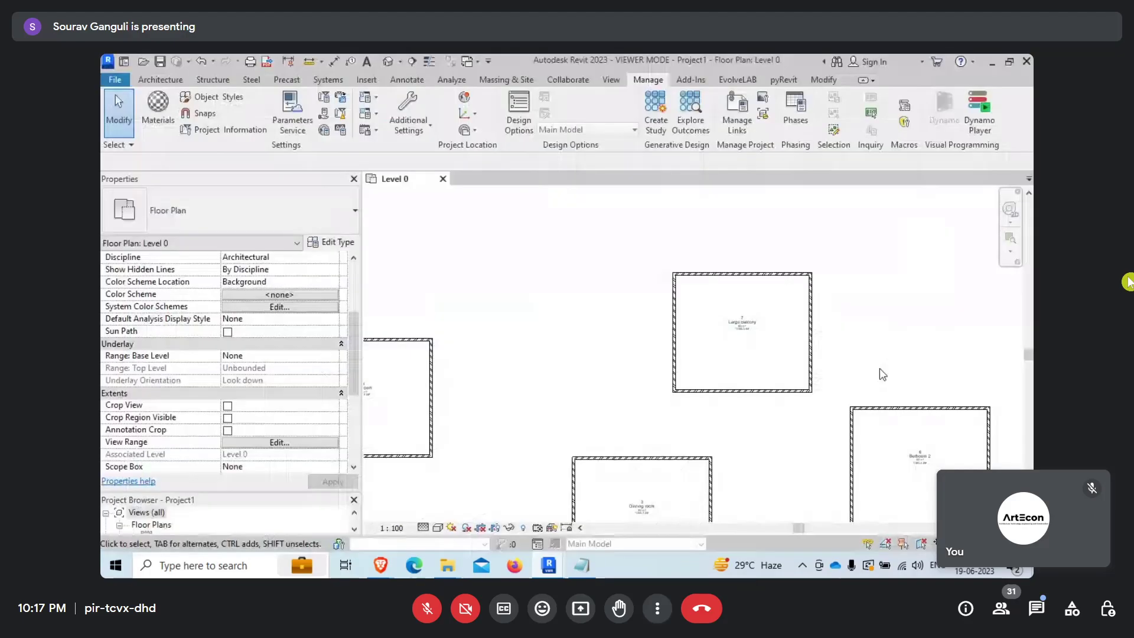
click(891, 408)
scroll(258, 419, down, 5)
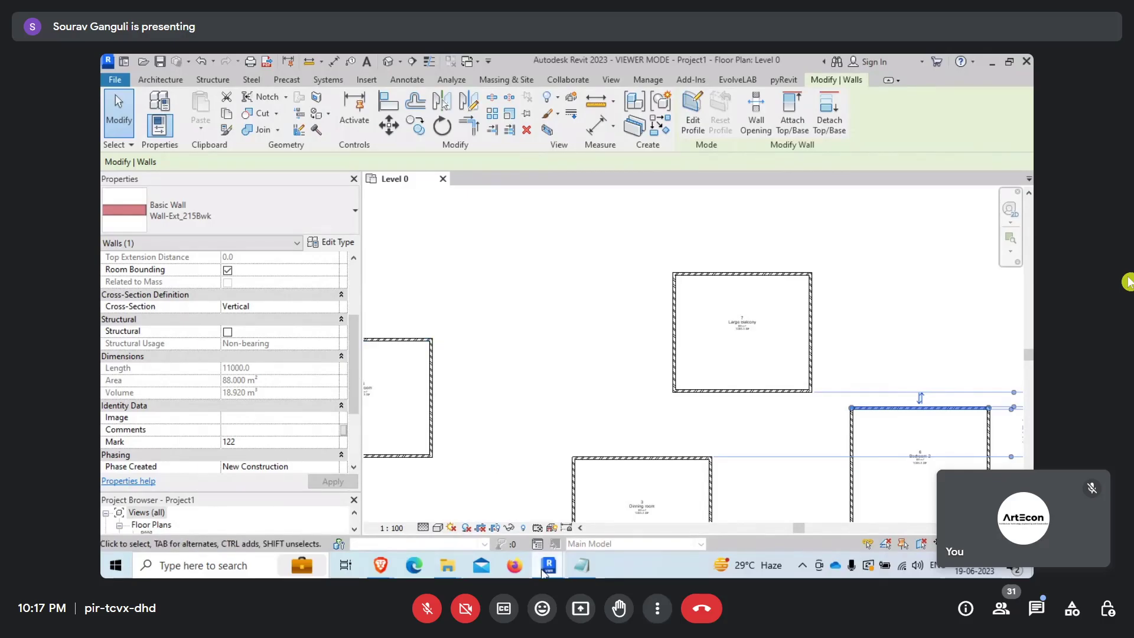
mouse_move(542, 571)
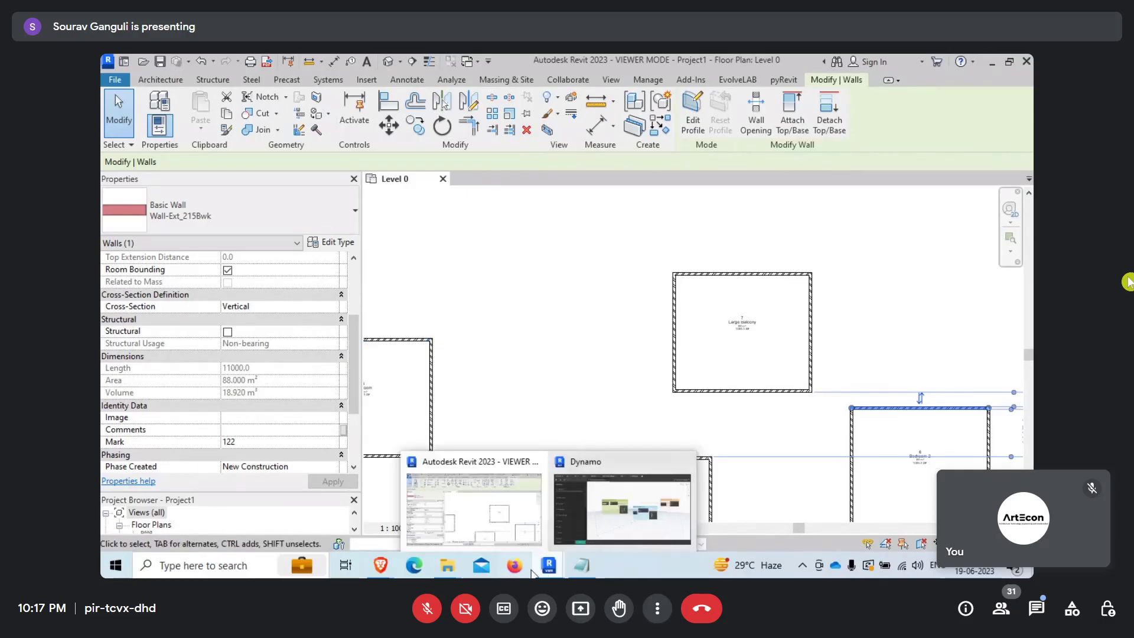
mouse_move(380, 565)
click(306, 511)
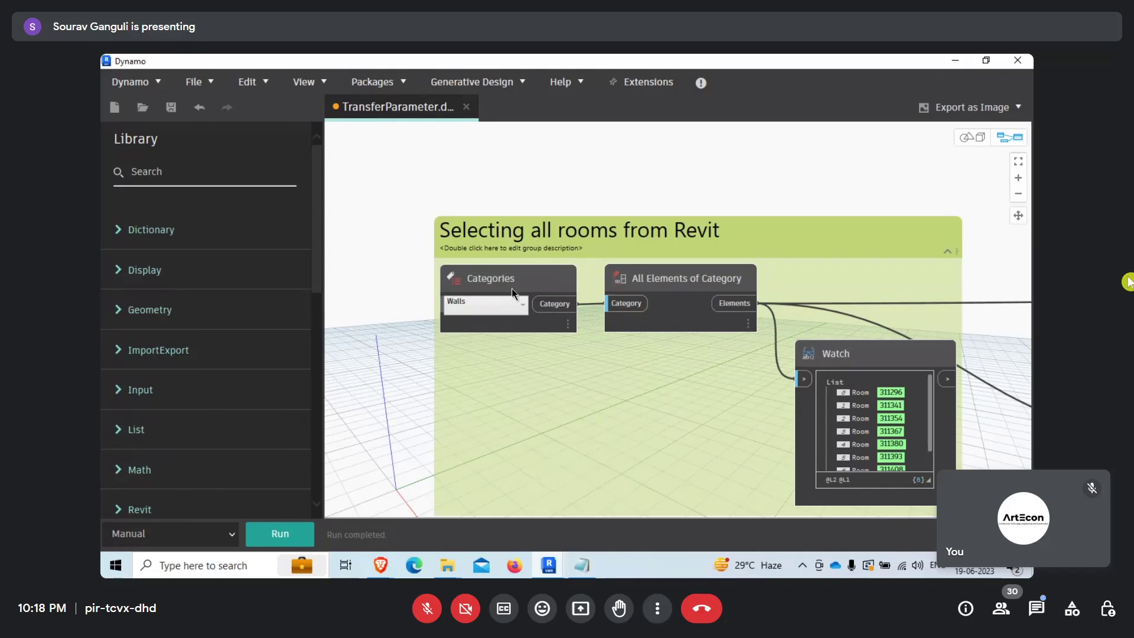
For the Walls category, set the source parameter String to "Mark" and the destination String to "Comments", and run the graph.
scroll(358, 246, down, 5)
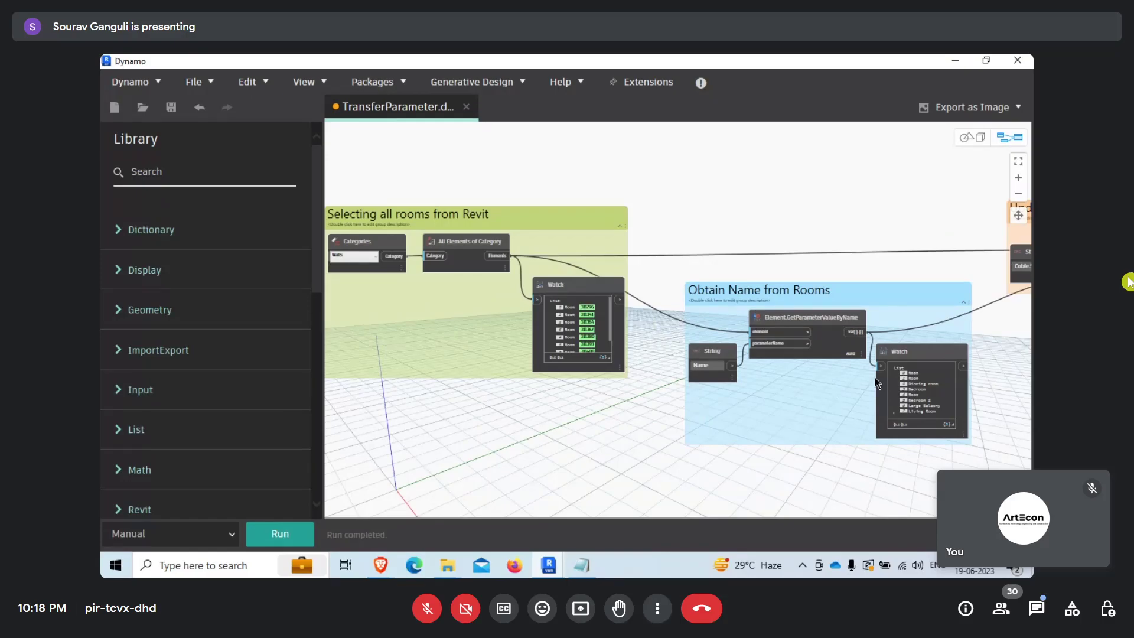
scroll(683, 366, up, 2)
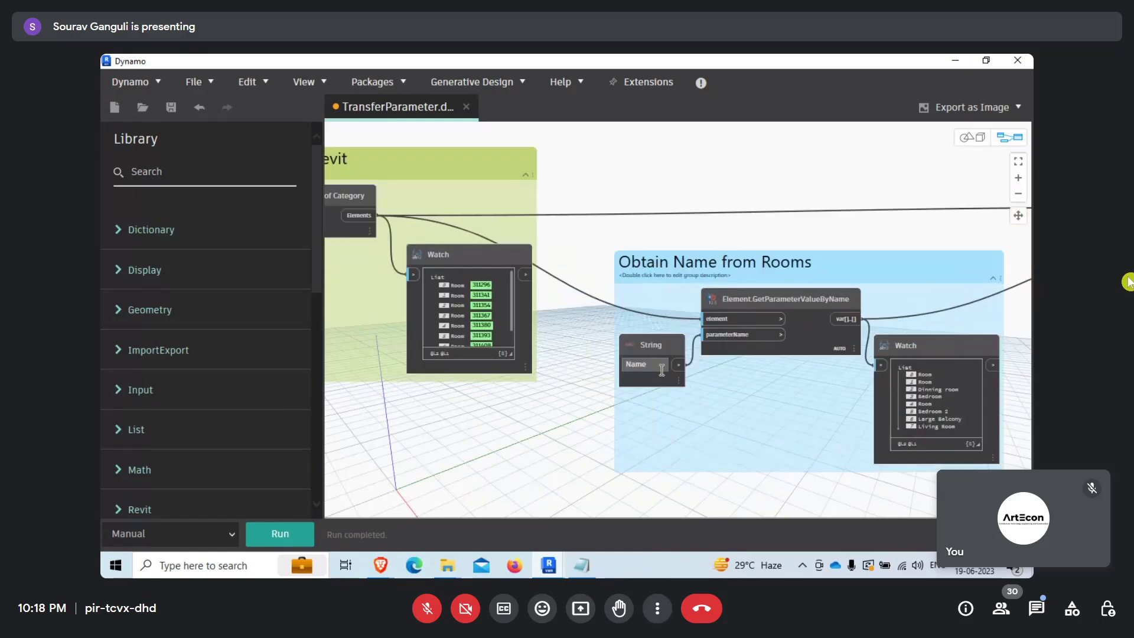
double_click(661, 370)
scroll(554, 342, down, 4)
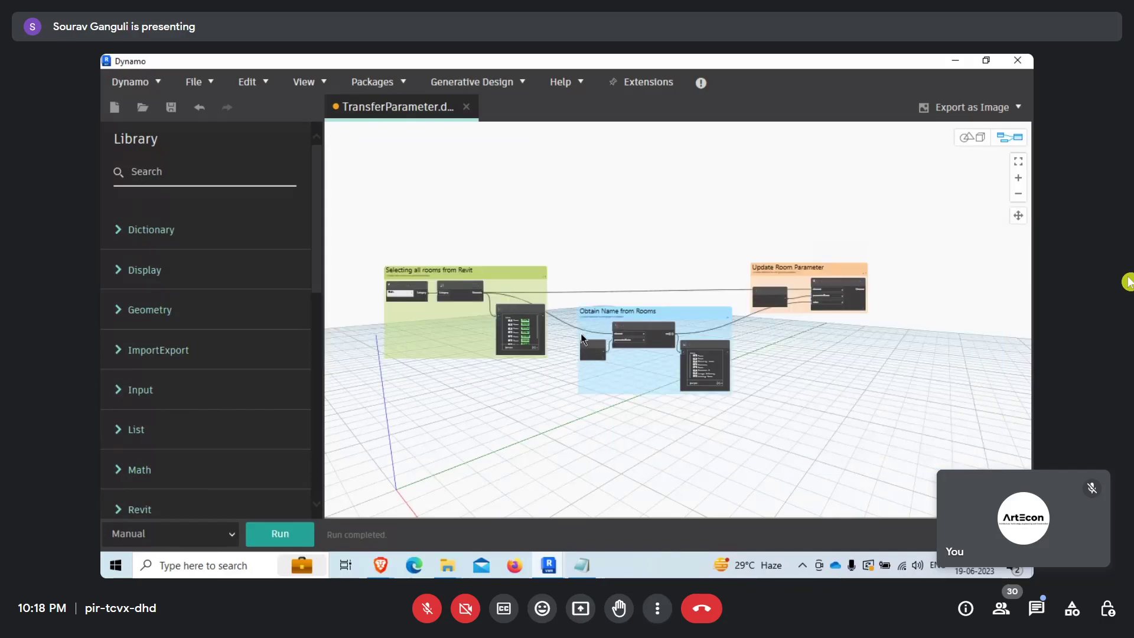
scroll(802, 318, up, 3)
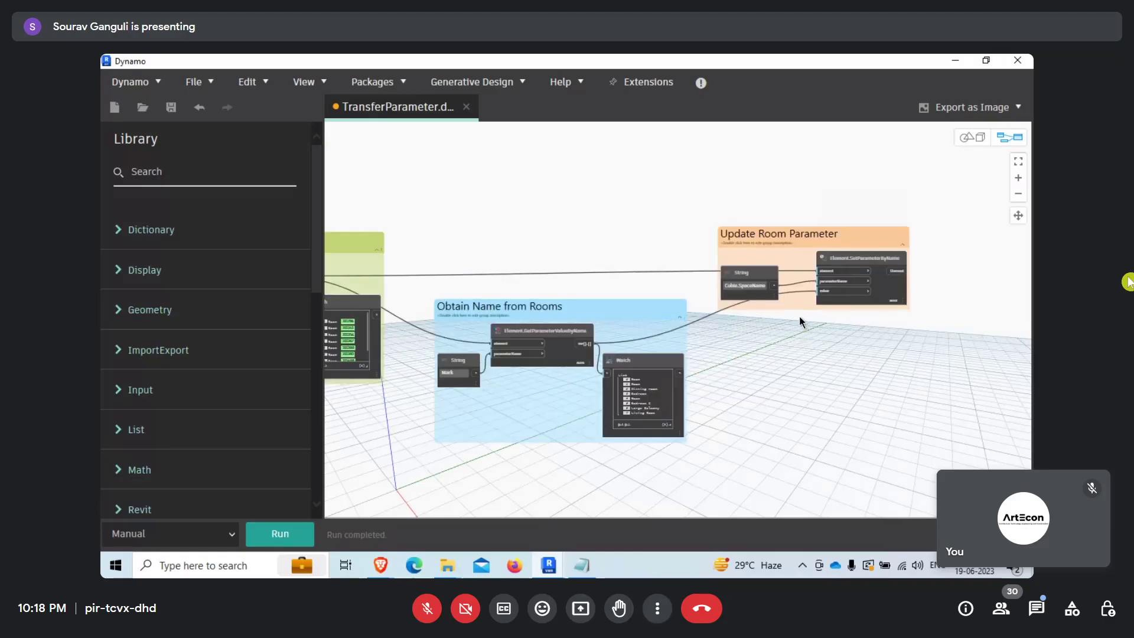
scroll(733, 283, up, 3)
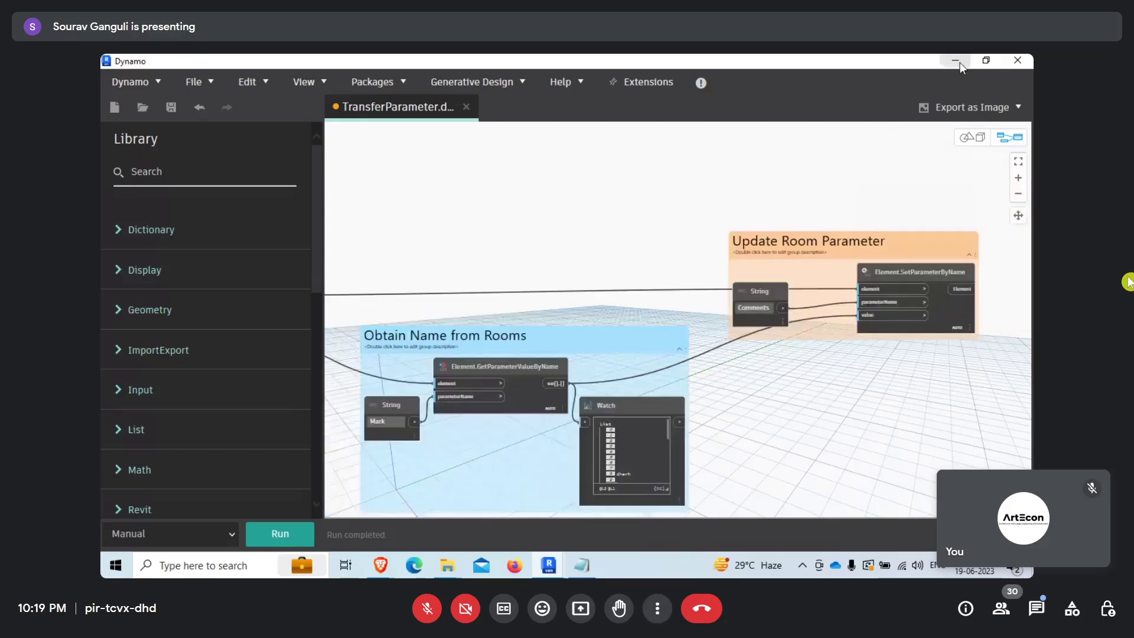
Check the Comments value of Bedroom 2's upper wall against its Mark in Revit and return to Dynamo.
click(956, 61)
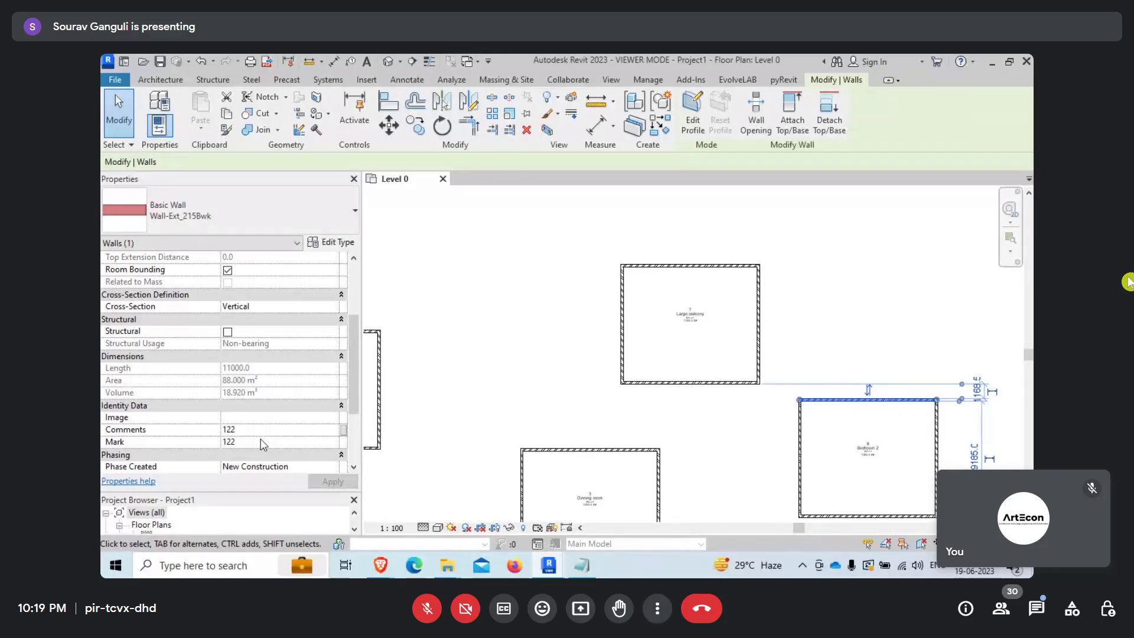
mouse_move(555, 568)
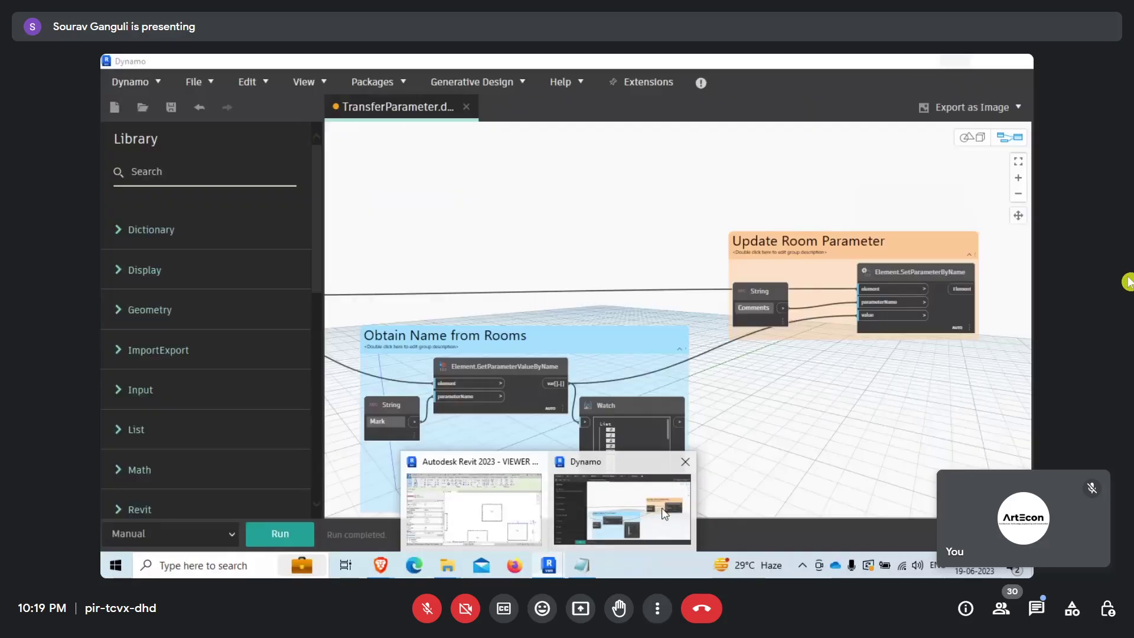
click(620, 502)
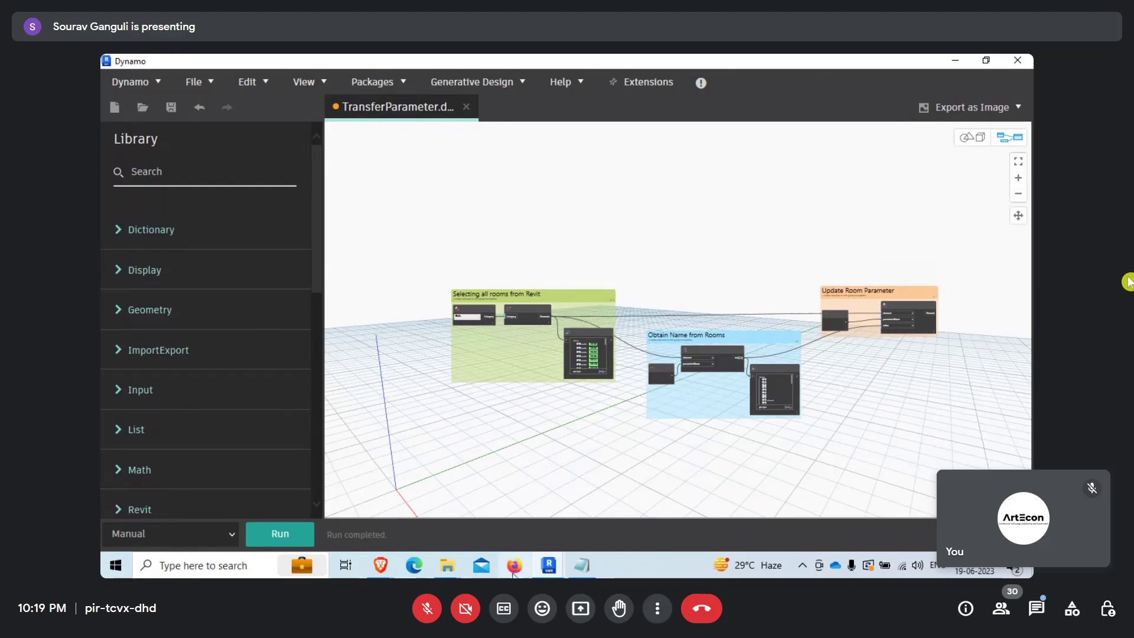
Save the TransferParameter.dyn graph and minimize Dynamo to return to Revit.
scroll(477, 328, up, 5)
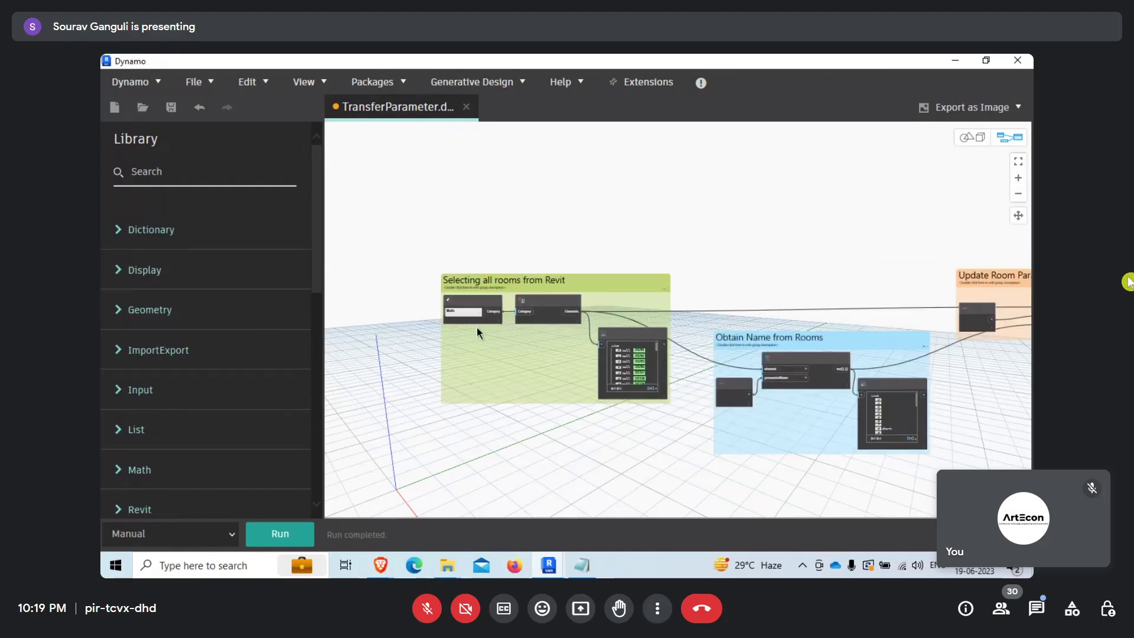
scroll(498, 163, down, 5)
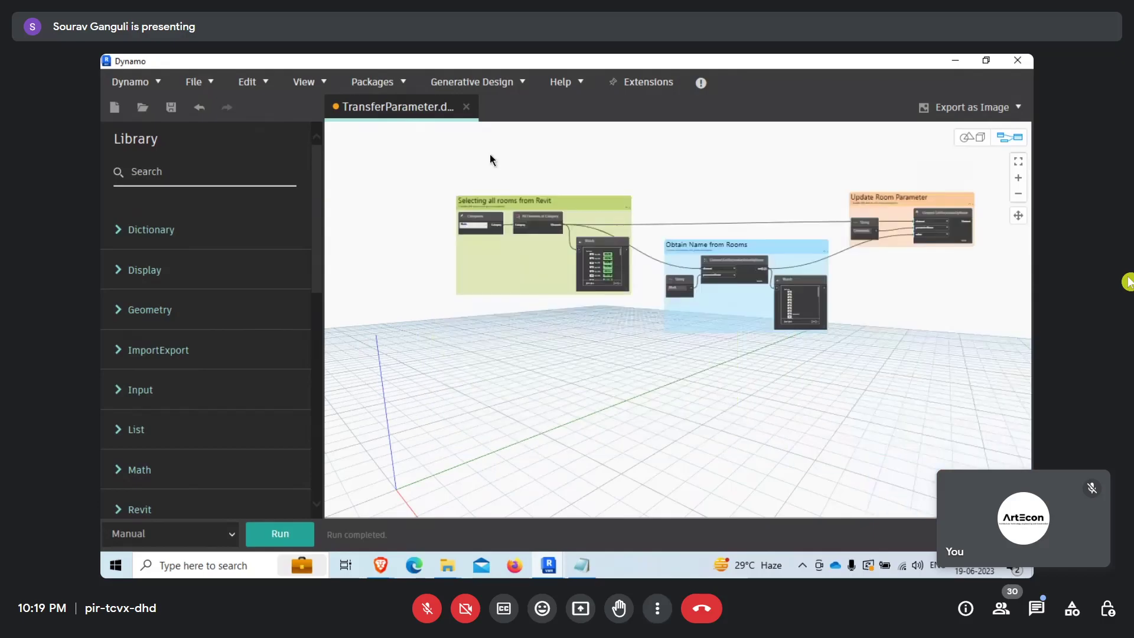
scroll(636, 151, up, 3)
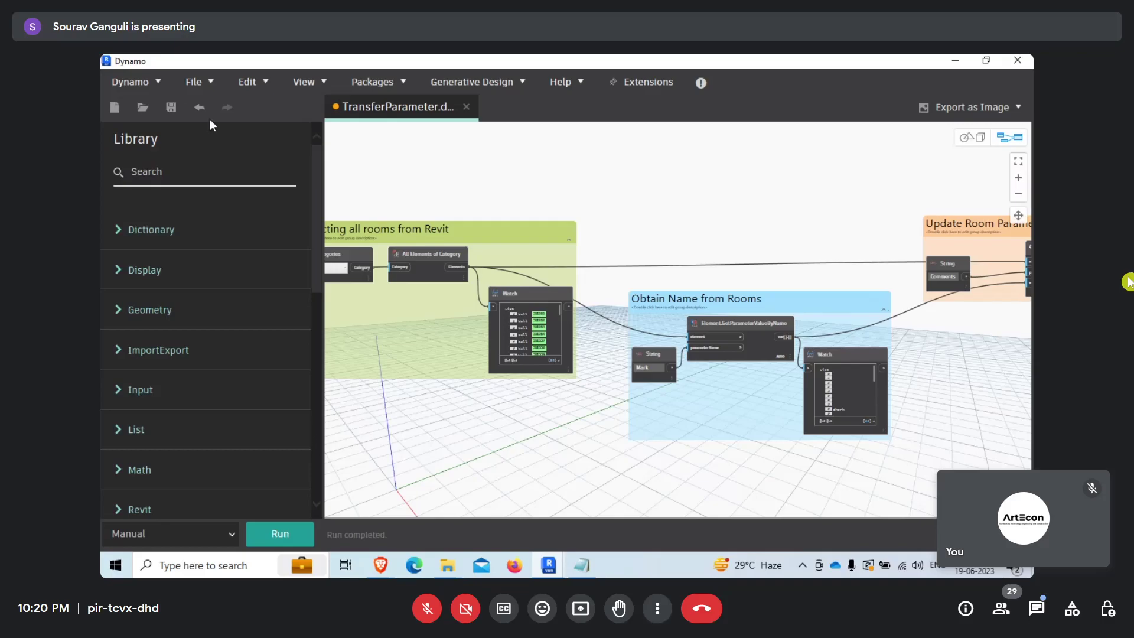
click(171, 108)
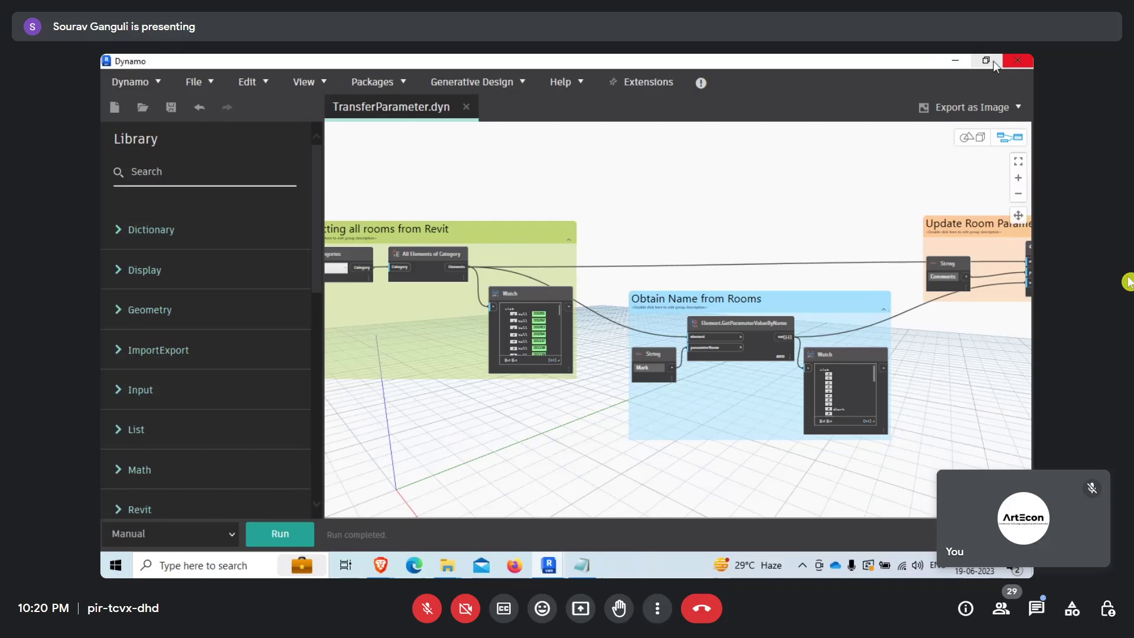
click(963, 66)
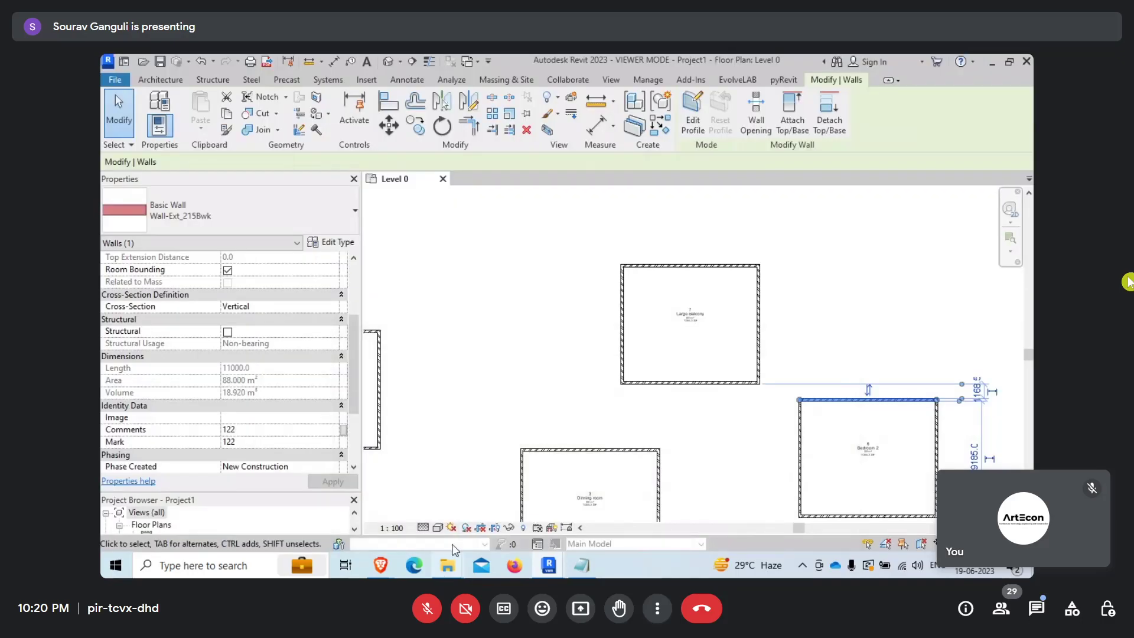
mouse_move(379, 565)
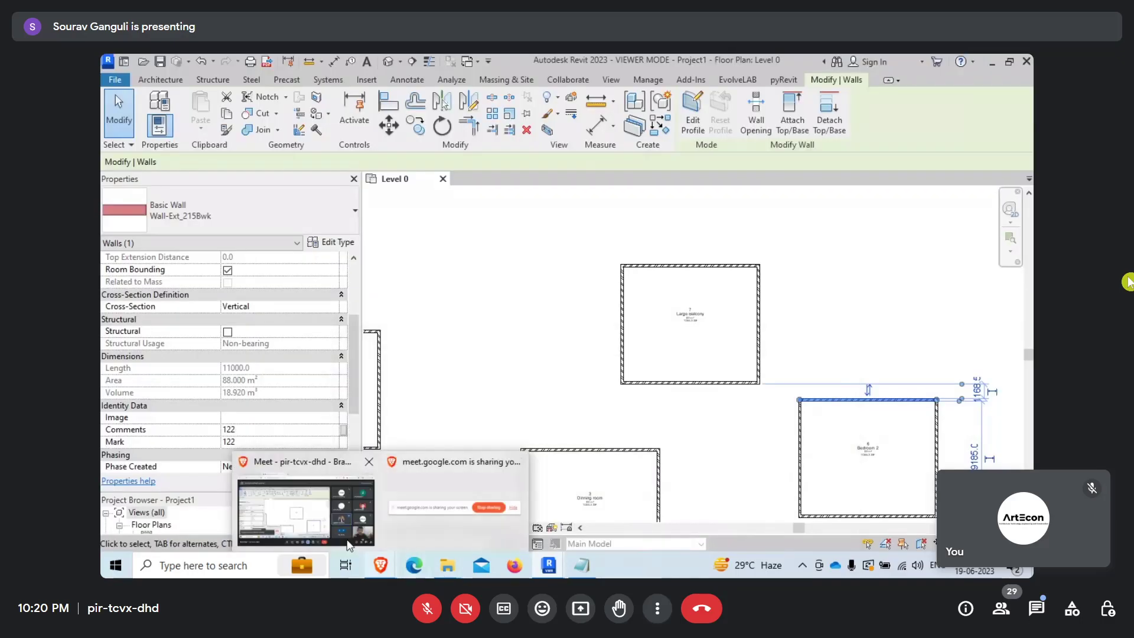
Check the Meet window and return to the TransferParameter.dyn graph in Dynamo, dismissing the presenting notification.
click(307, 508)
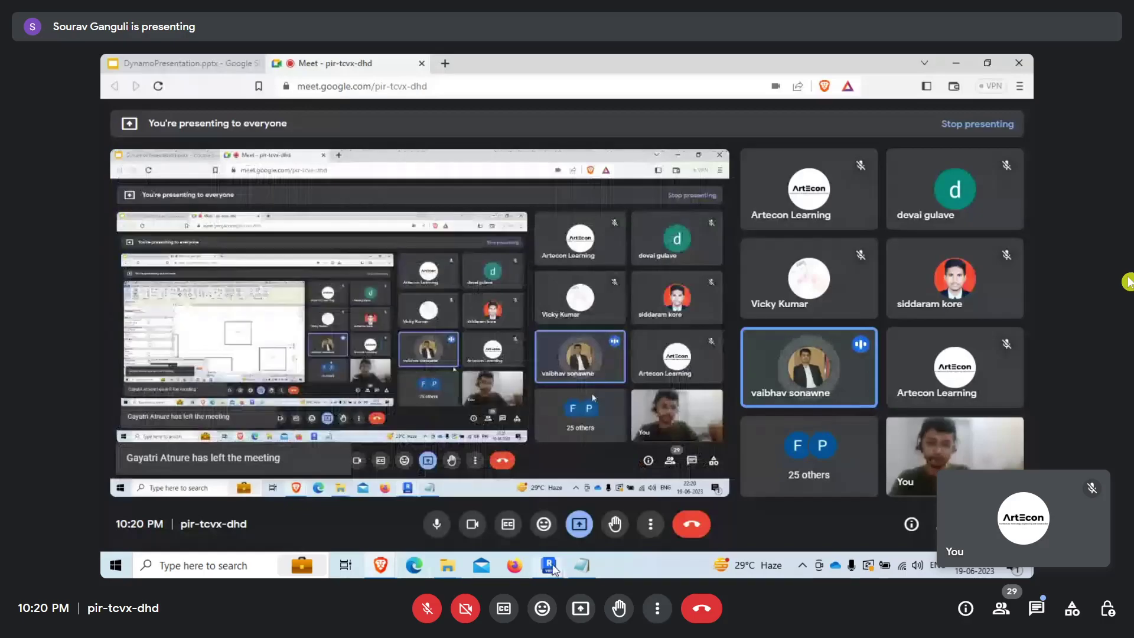
mouse_move(554, 568)
click(624, 509)
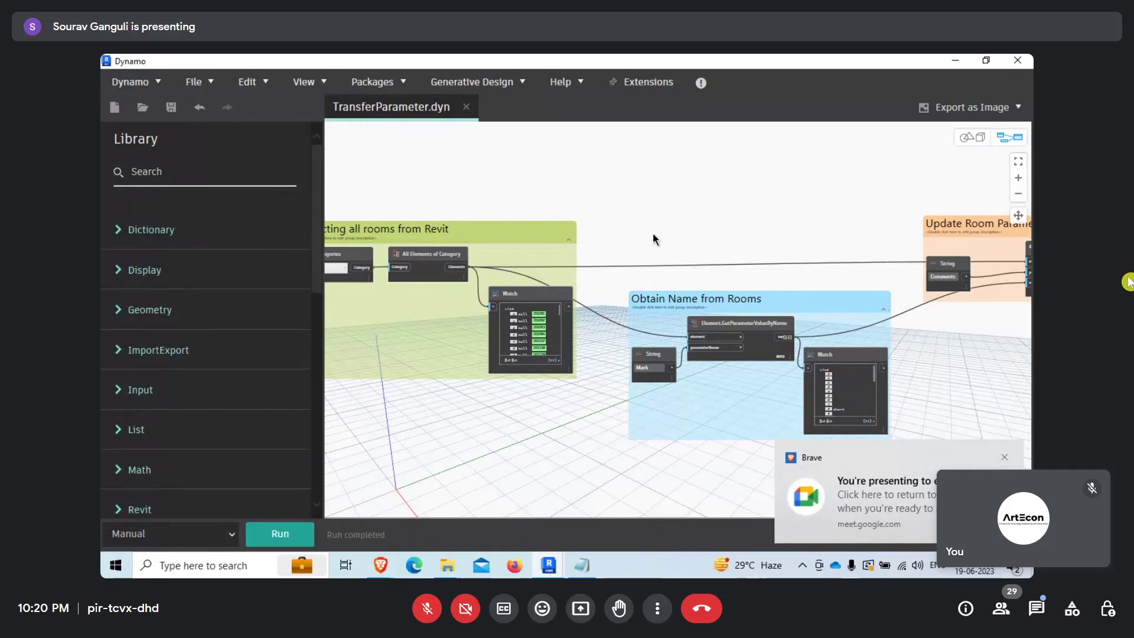
click(1003, 457)
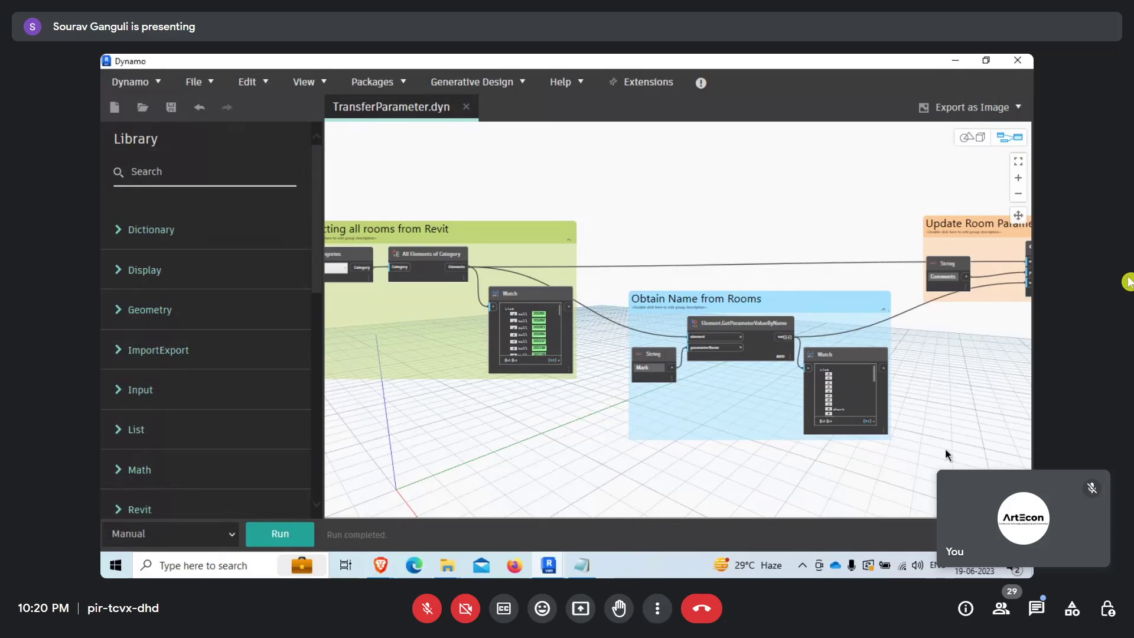
In Notepad, insert the line "Add step" below "Obtaining room name" and minimize the notes.
click(582, 565)
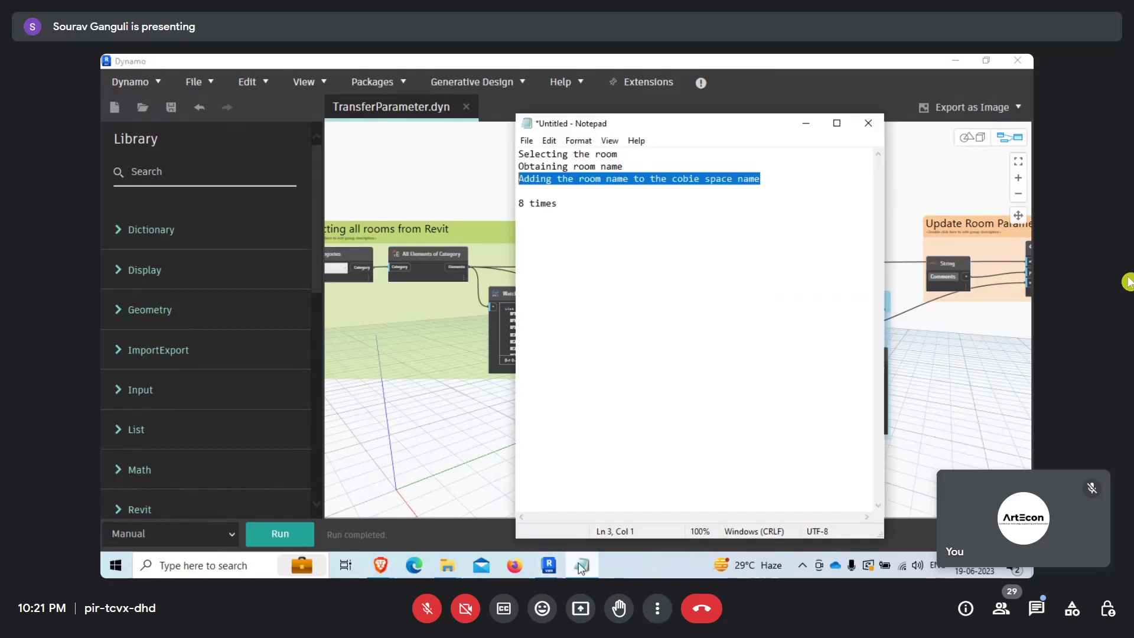
click(787, 213)
click(686, 168)
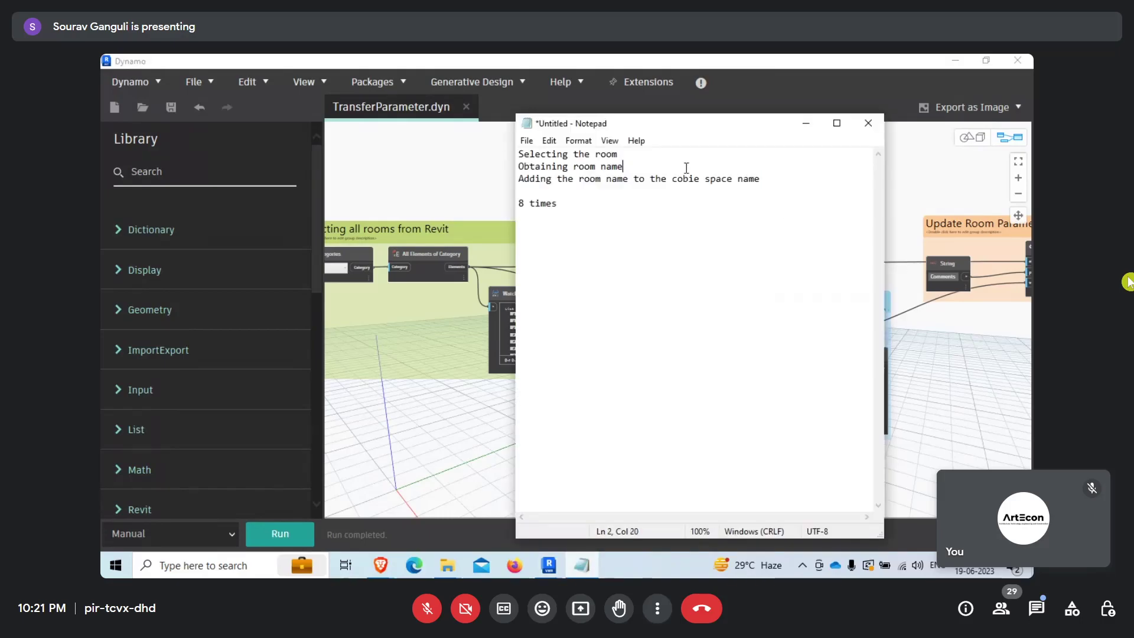
key(Return)
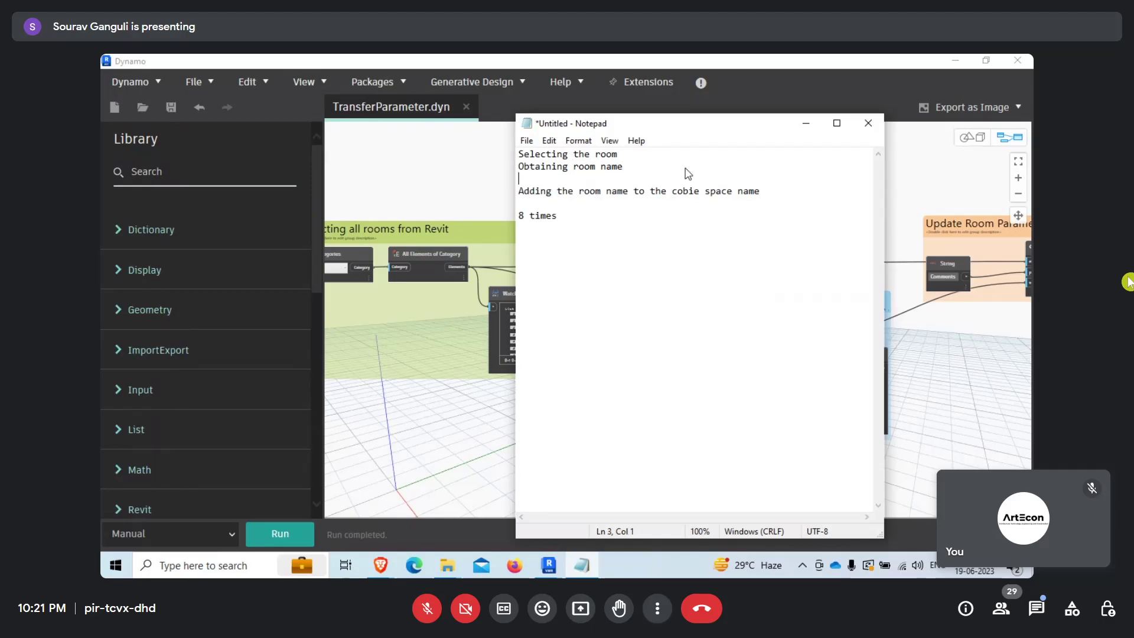
key(Return)
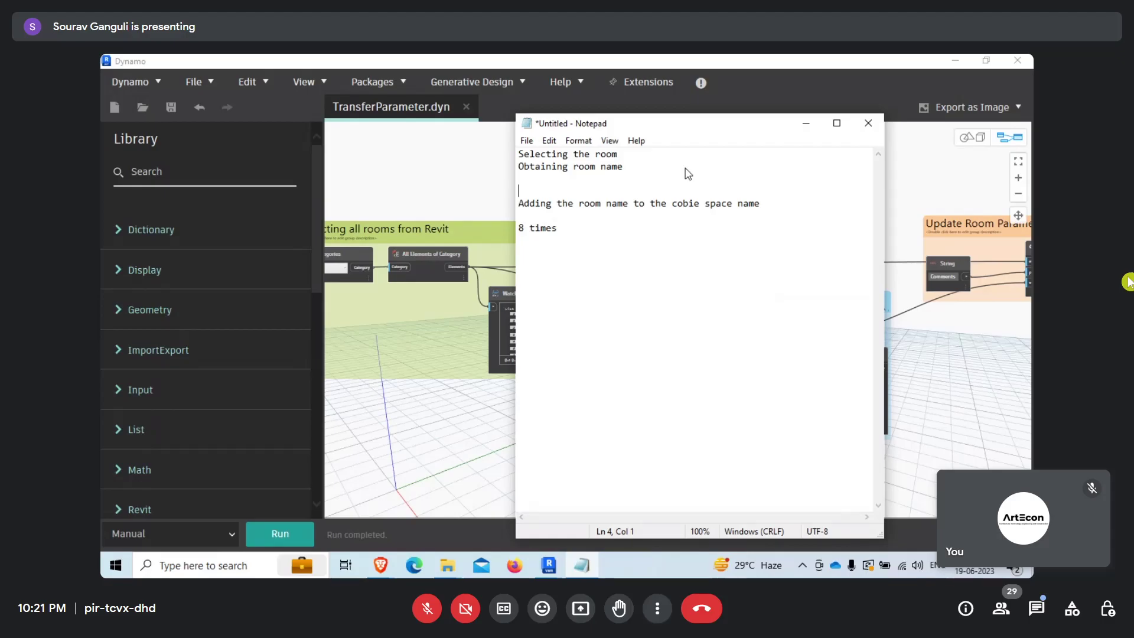
key(BackSpace)
text(A)
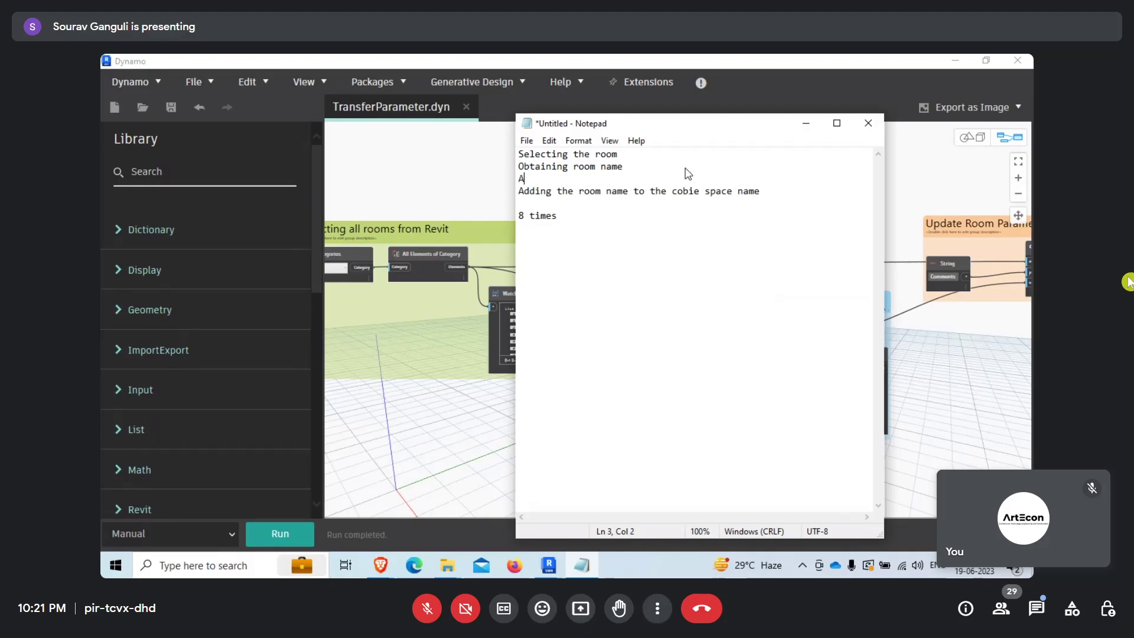
text(dd sptep)
key(BackSpace)
key(BackSpace)
key(BackSpace)
key(BackSpace)
text(tep)
click(804, 125)
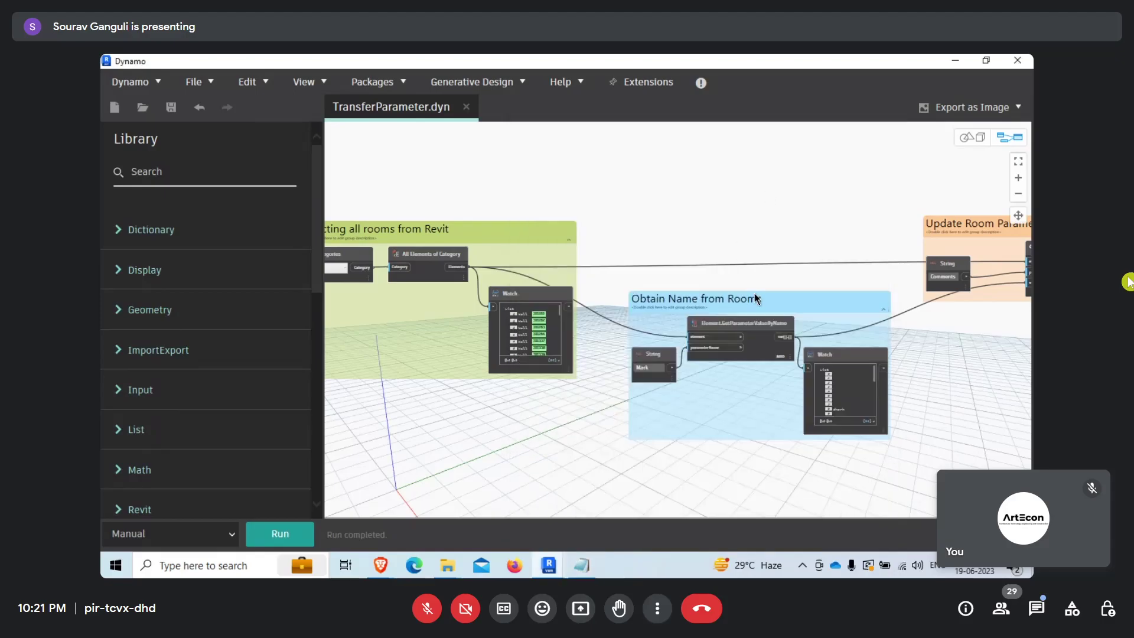
Shift the Obtain Name from Rooms group slightly upward in the graph and minimize Dynamo to return to Revit.
drag(706, 296, 704, 282)
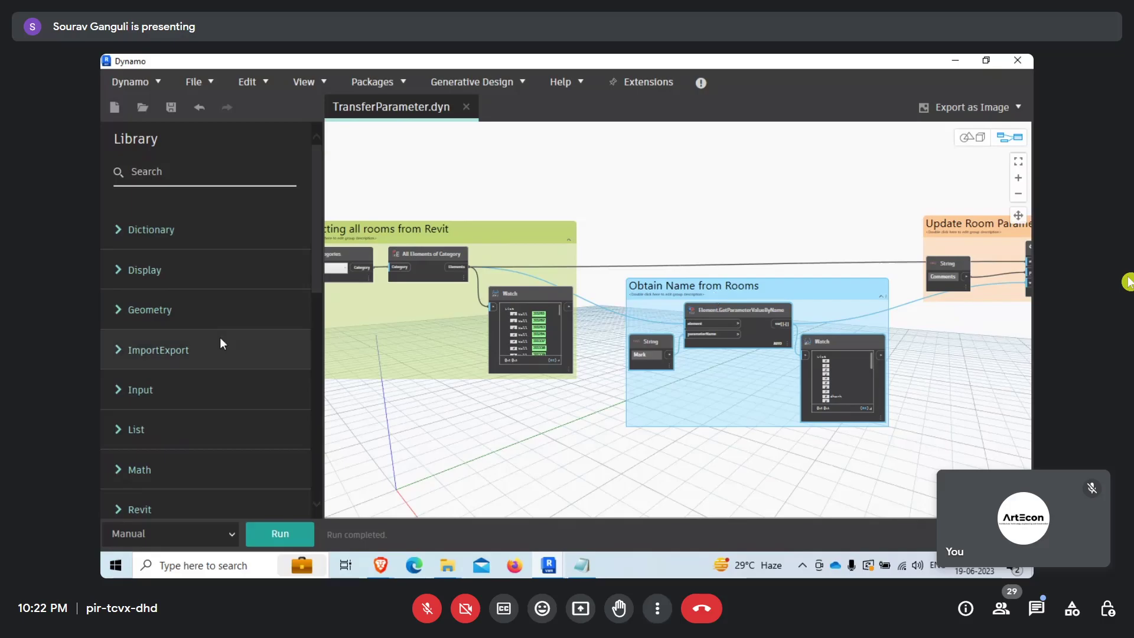
scroll(711, 319, down, 5)
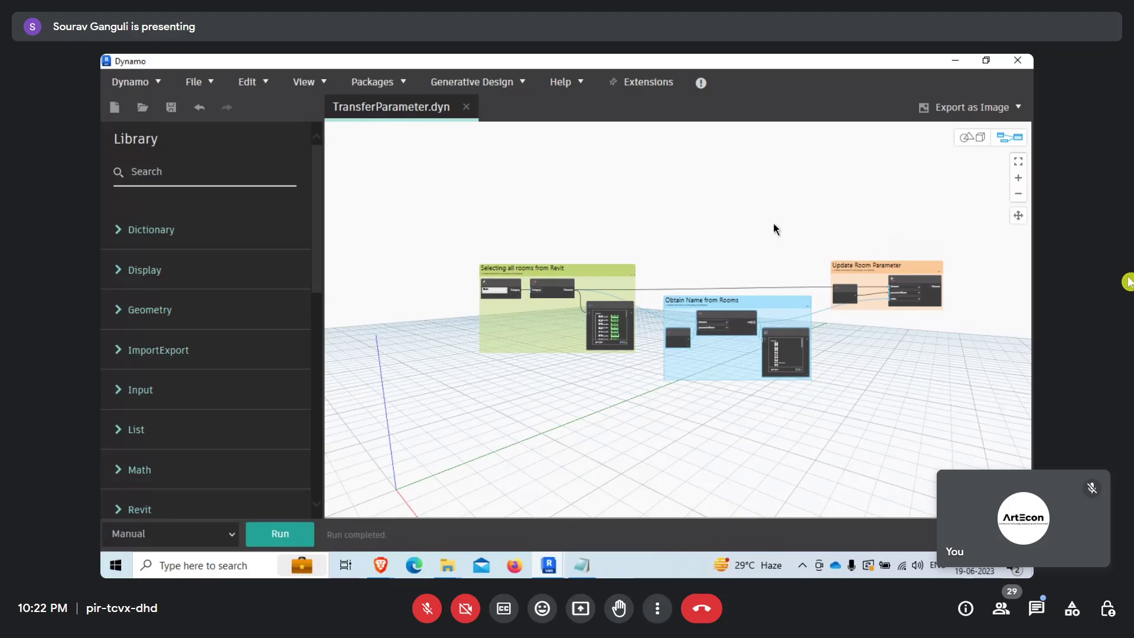
click(954, 61)
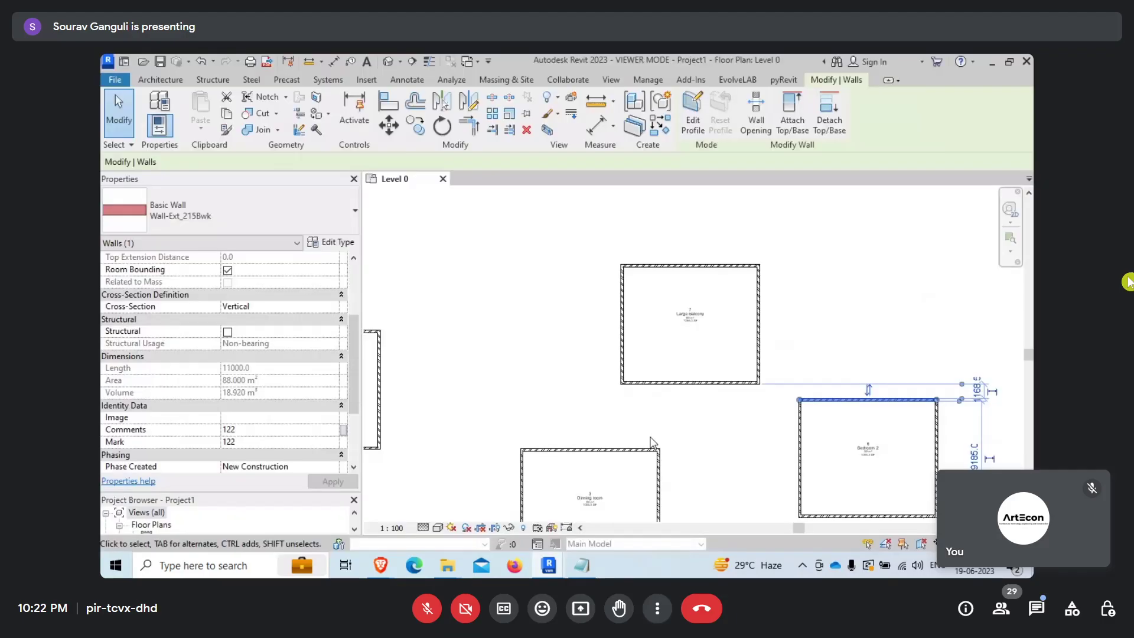
In the Notepad notes, replace the "Add step" line with "Combining to parameters" and minimize the window.
click(585, 565)
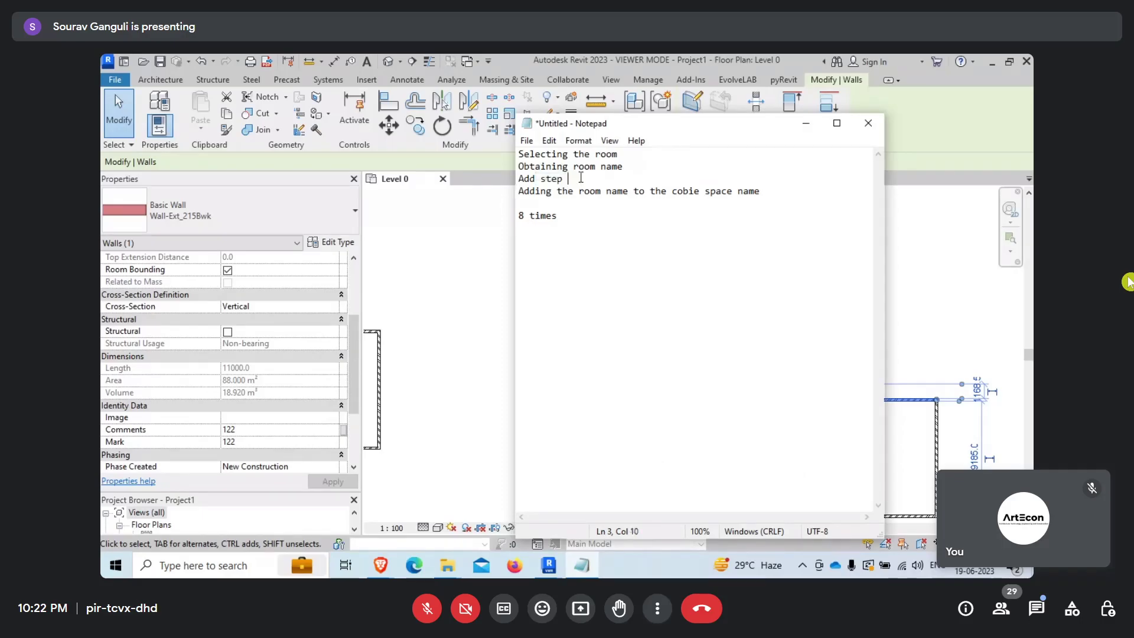
drag(568, 178, 489, 180)
text(Combining)
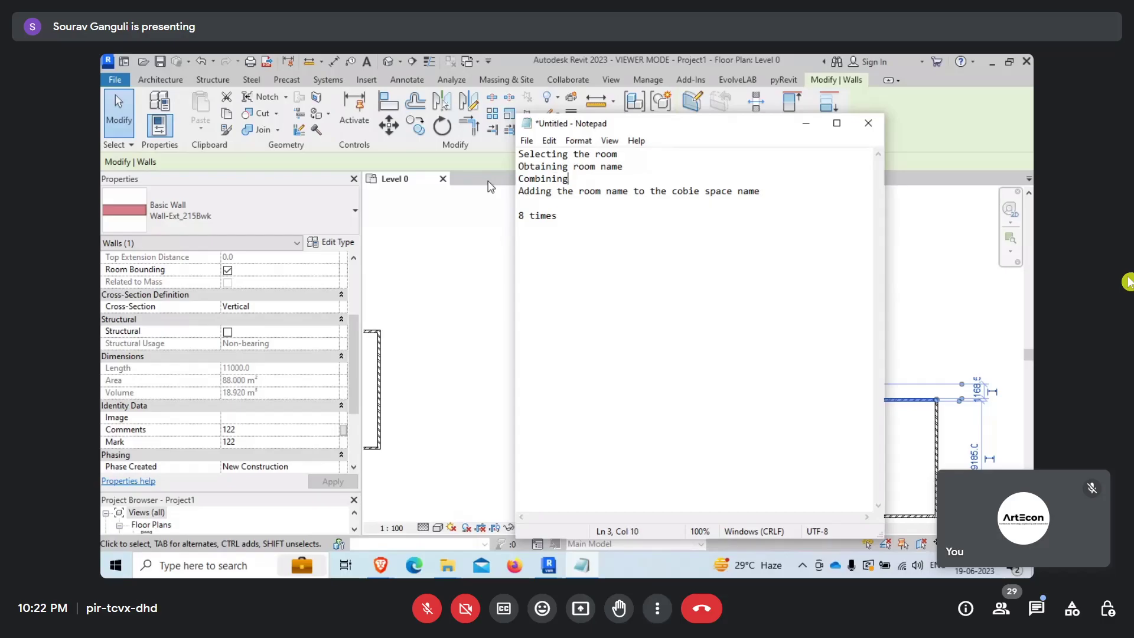
text( to paramet)
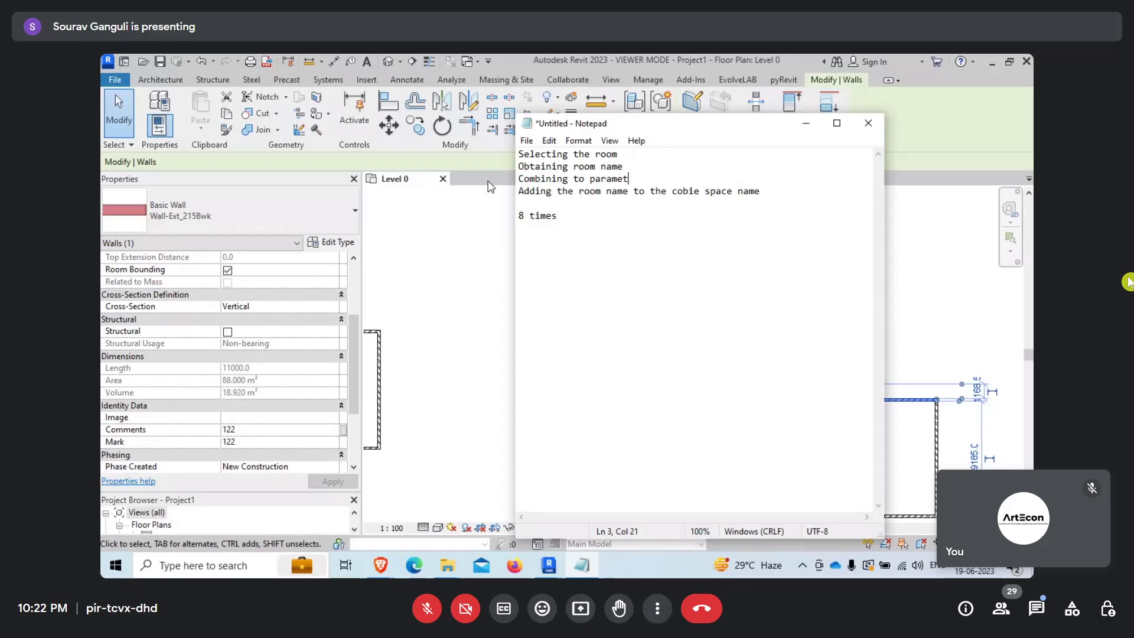
text(ers)
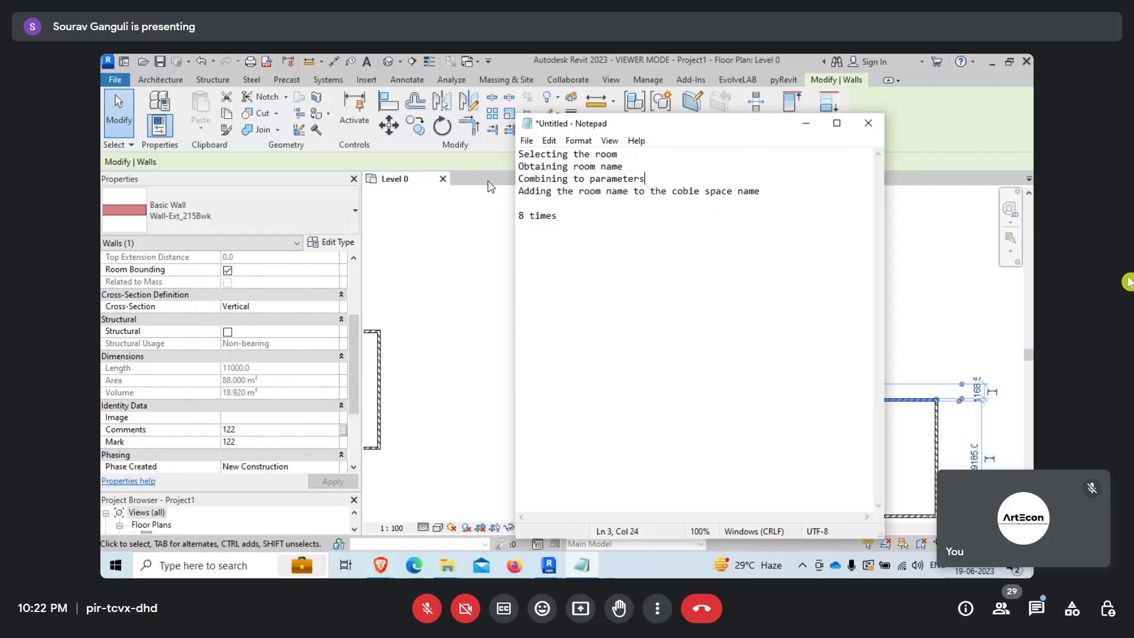
click(805, 123)
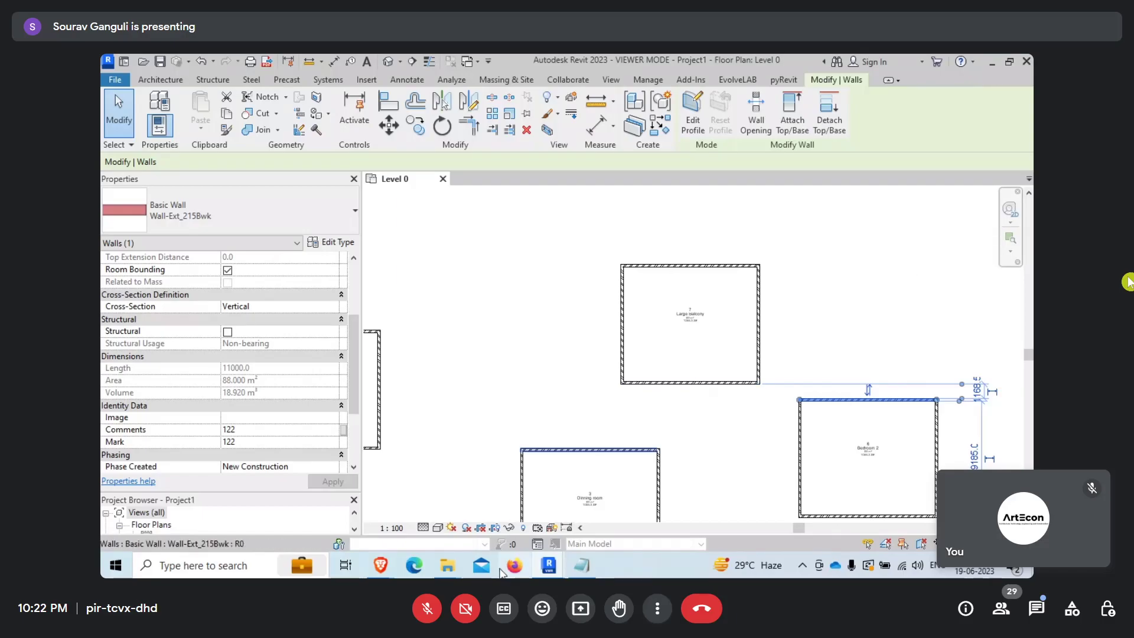
Switch from Revit to the Meet window, return to Dynamo and dismiss the presenting notification.
mouse_move(385, 567)
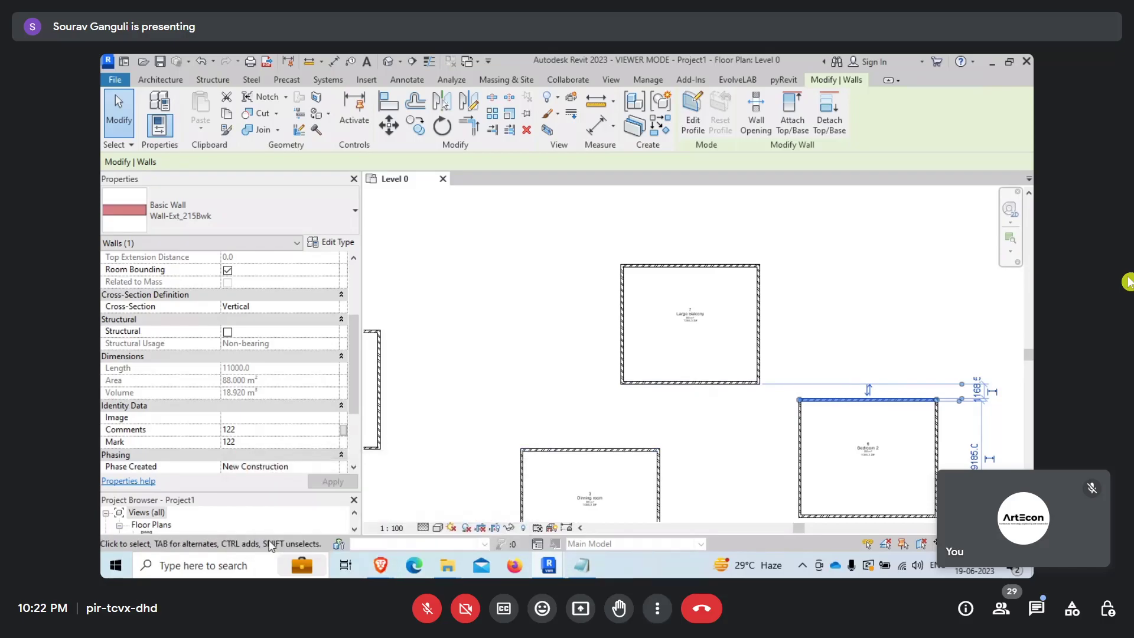
mouse_move(318, 529)
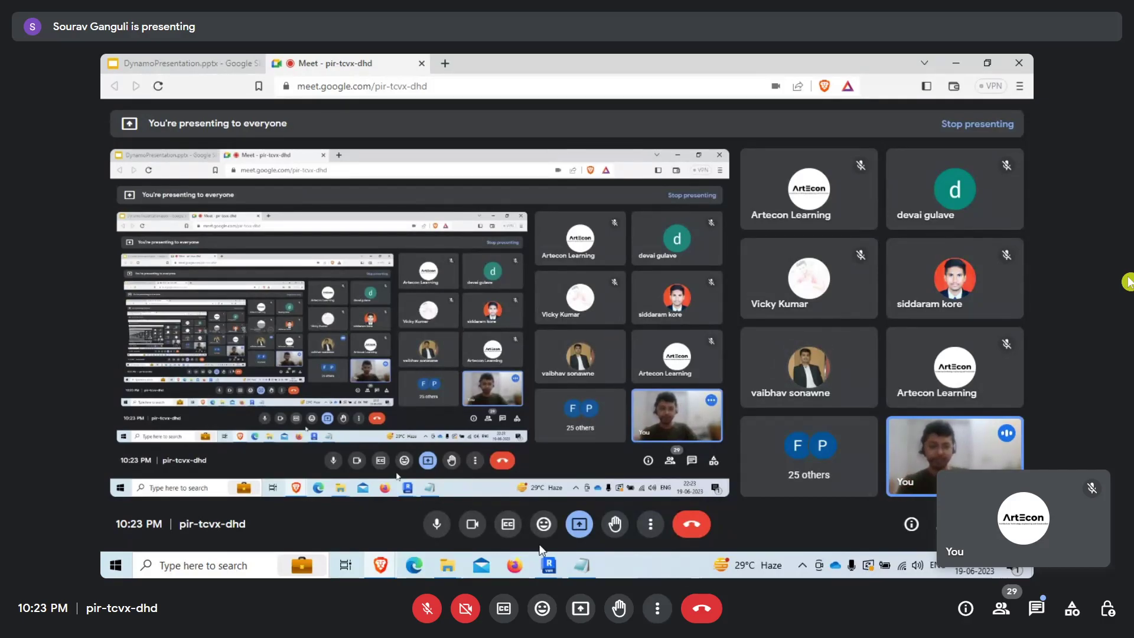
mouse_move(548, 565)
click(587, 518)
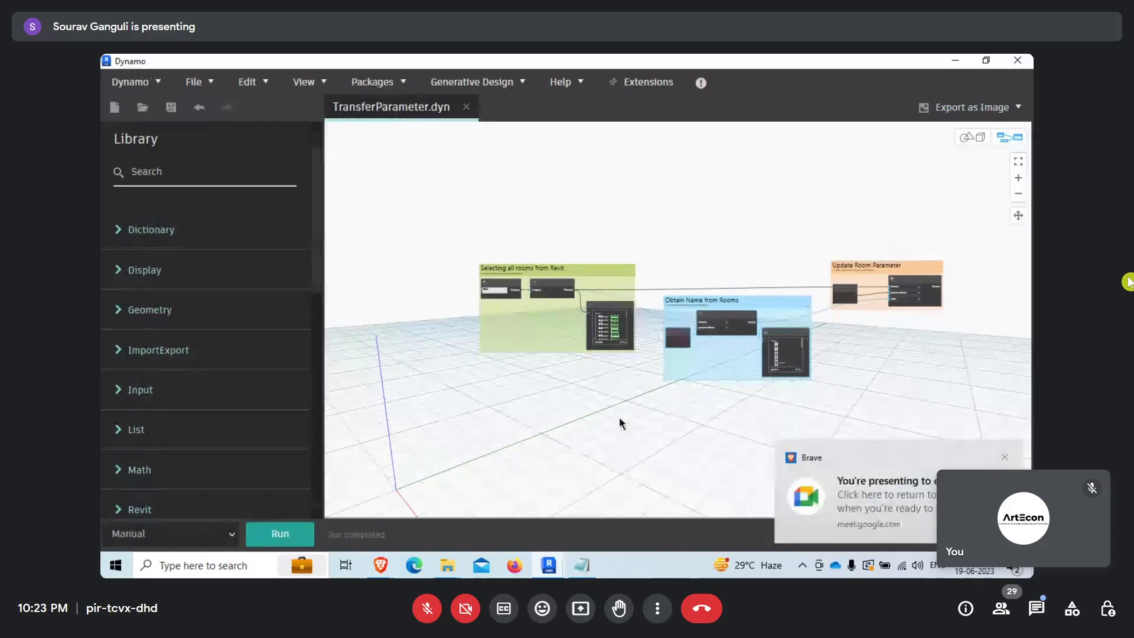
click(1001, 457)
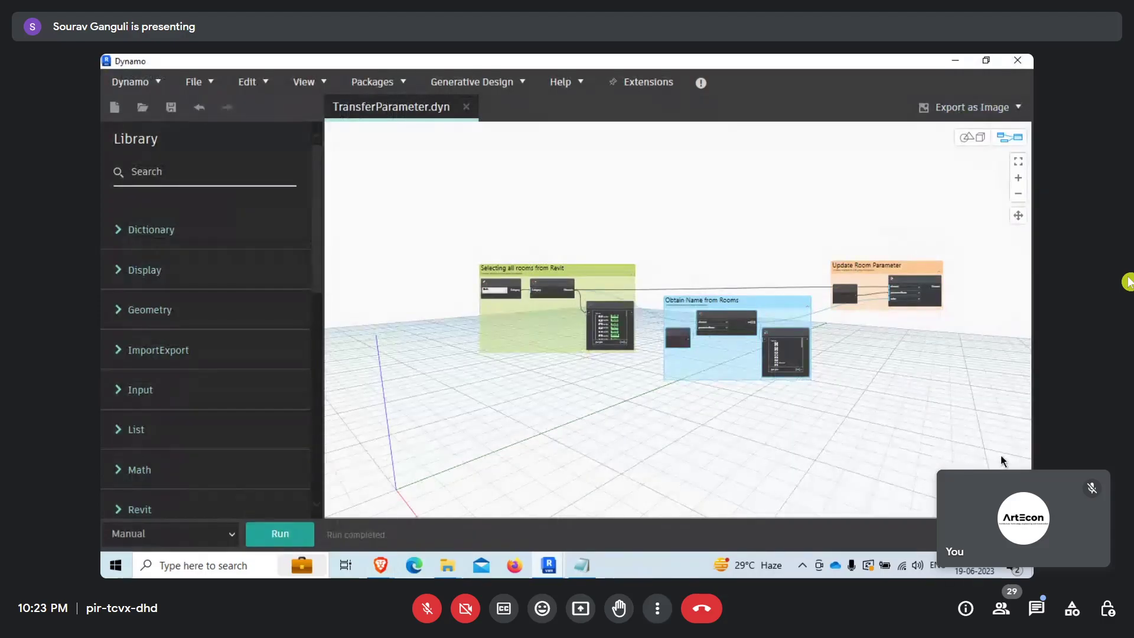
Move the Obtain Name from Rooms group slightly down and to the left, and switch to the Meet window.
scroll(767, 294, up, 3)
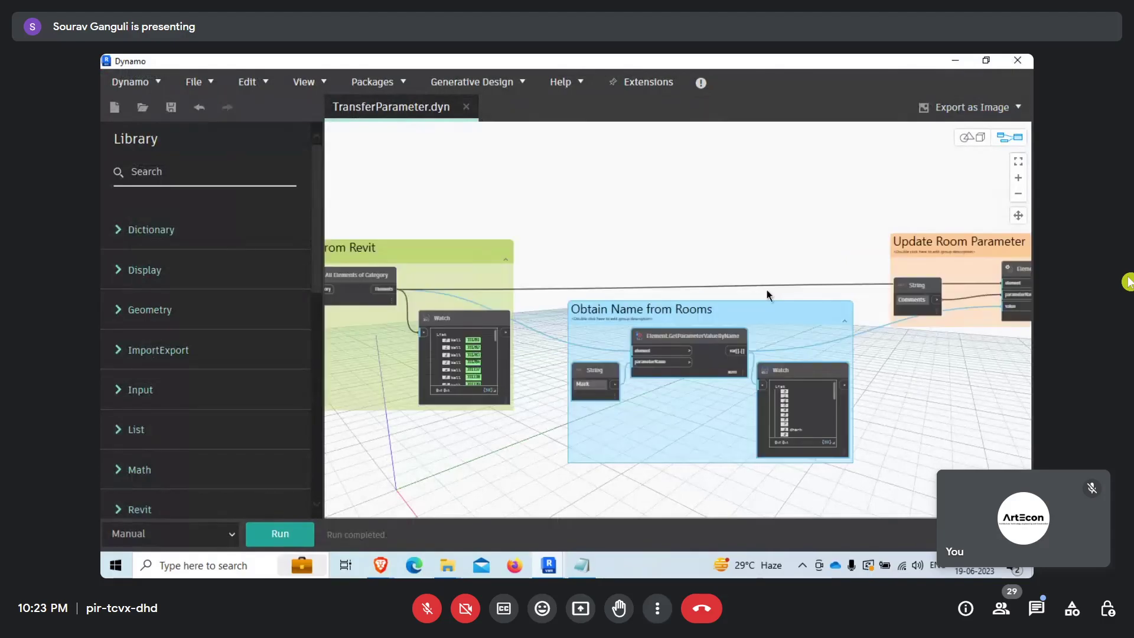
drag(772, 308, 751, 323)
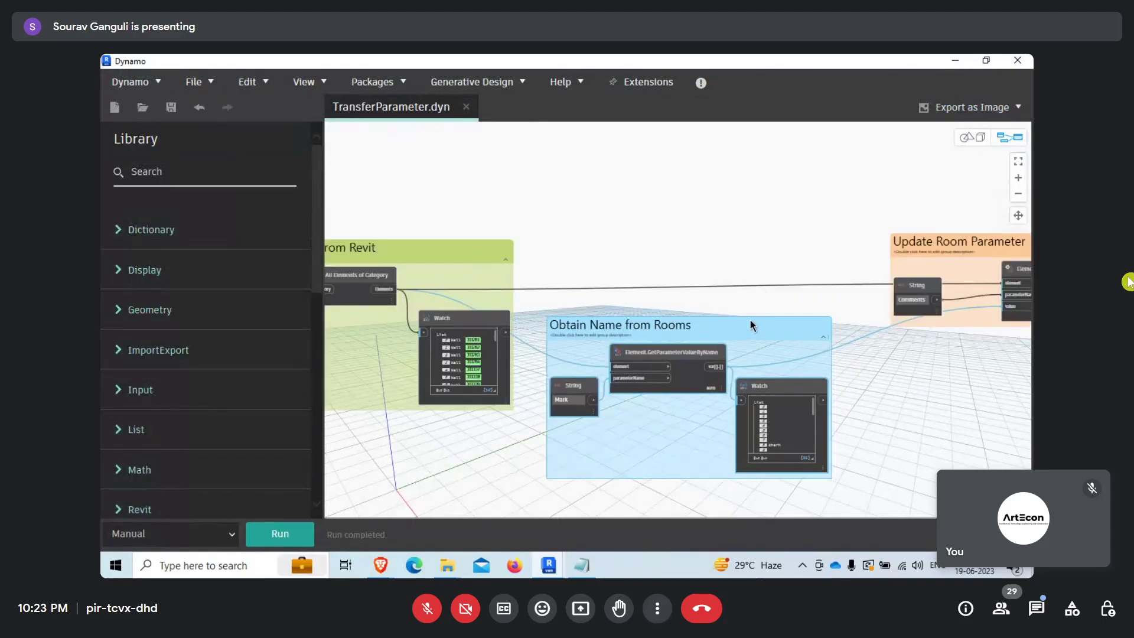
mouse_move(562, 562)
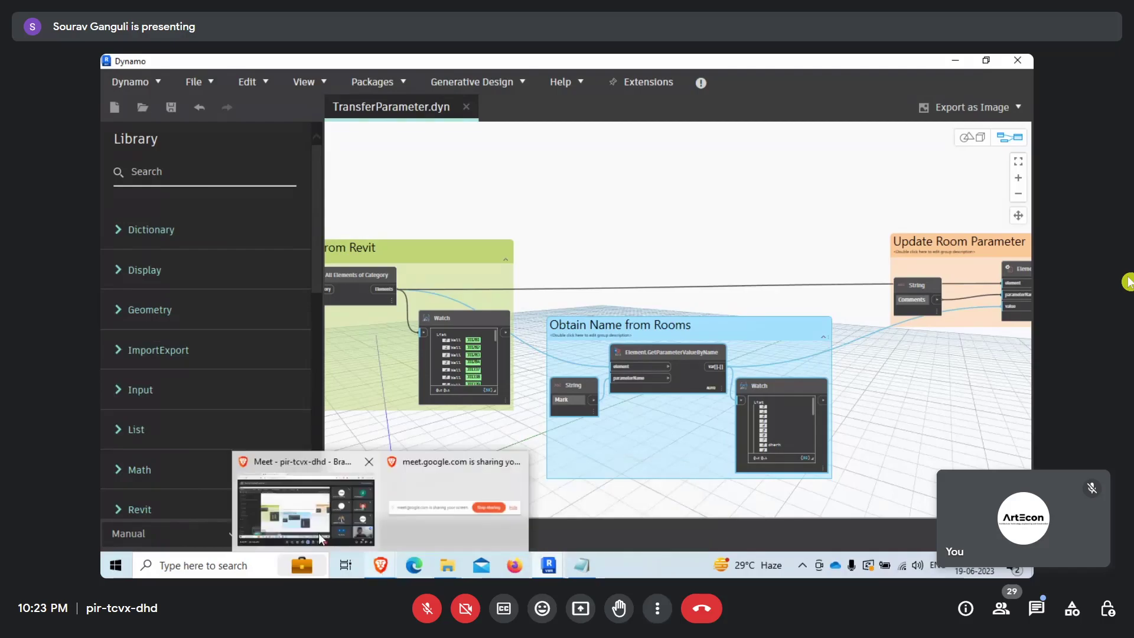
click(318, 533)
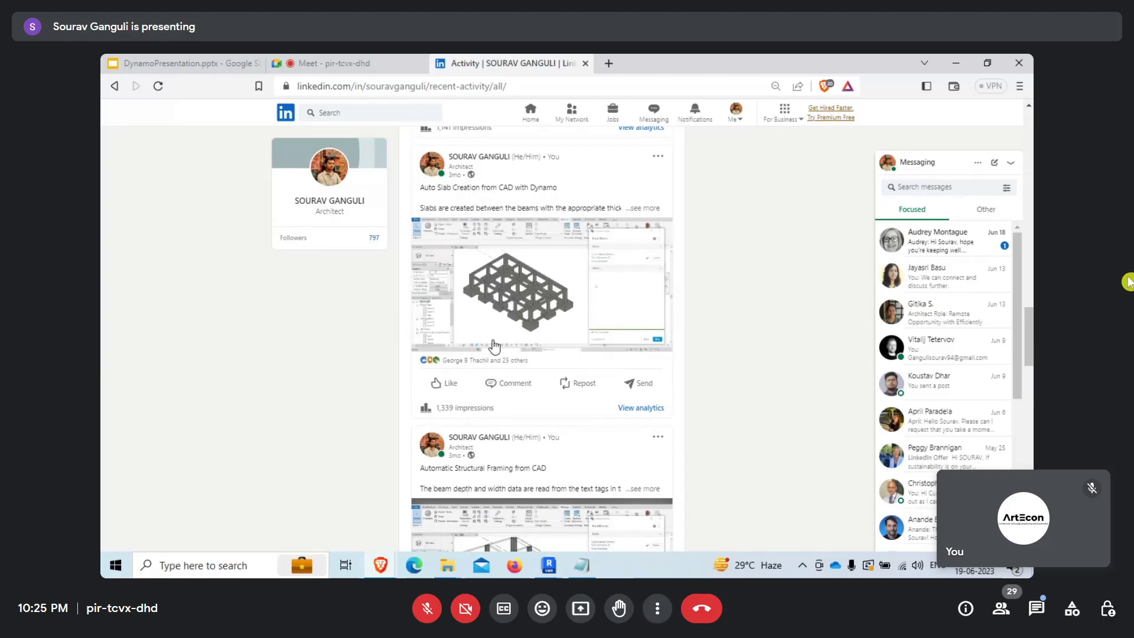
On LinkedIn, expand the "Auto Slab Creation from CAD with Dynamo" post and bring up the "Automatic Structural Framing from CAD" video.
click(647, 209)
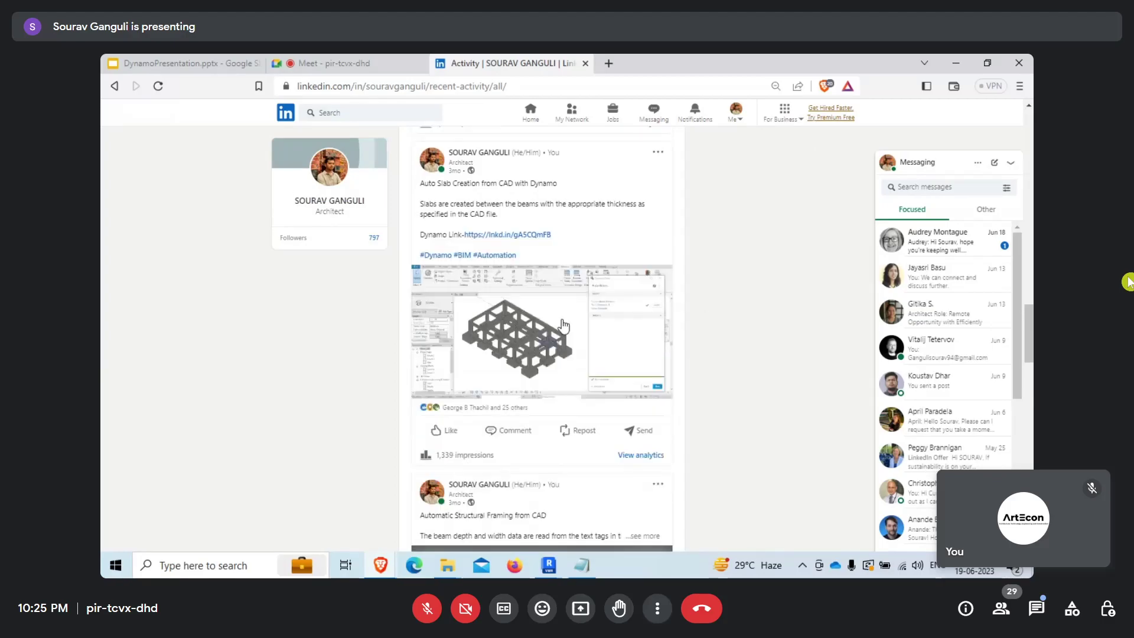
scroll(640, 275, down, 5)
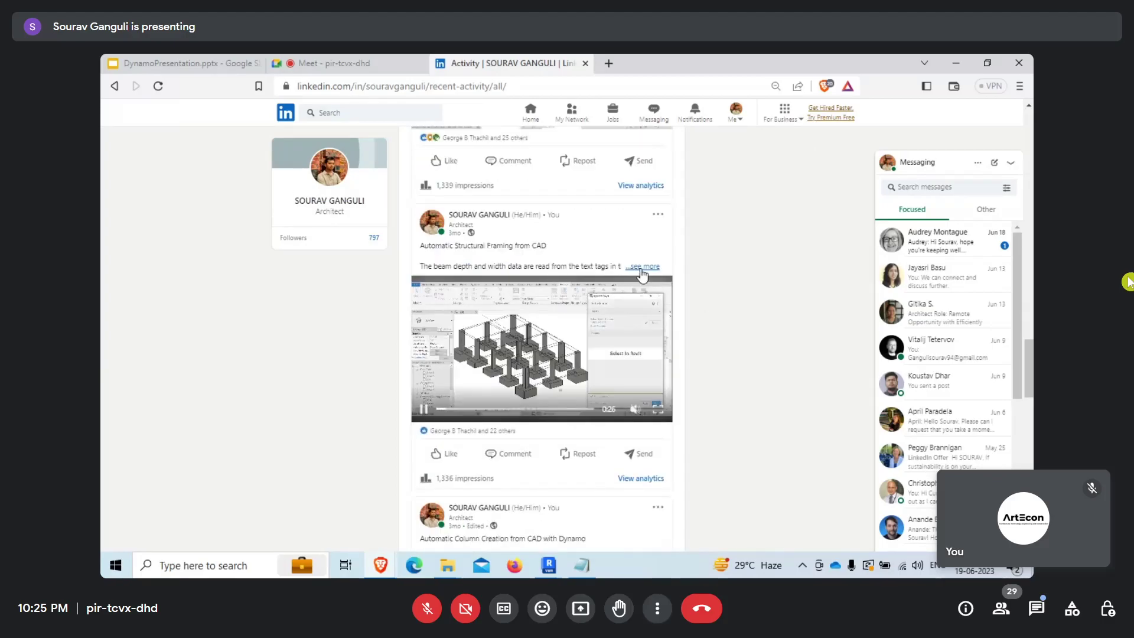
key(F11)
click(657, 362)
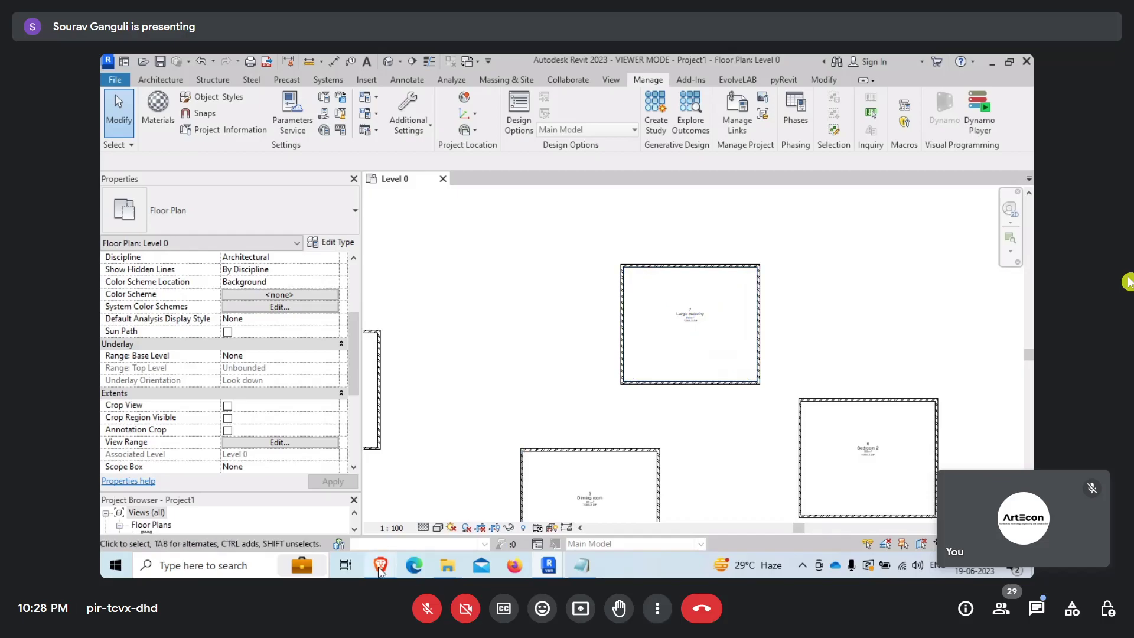
Switch from the Revit Level 0 plan to the Meet window.
mouse_move(380, 570)
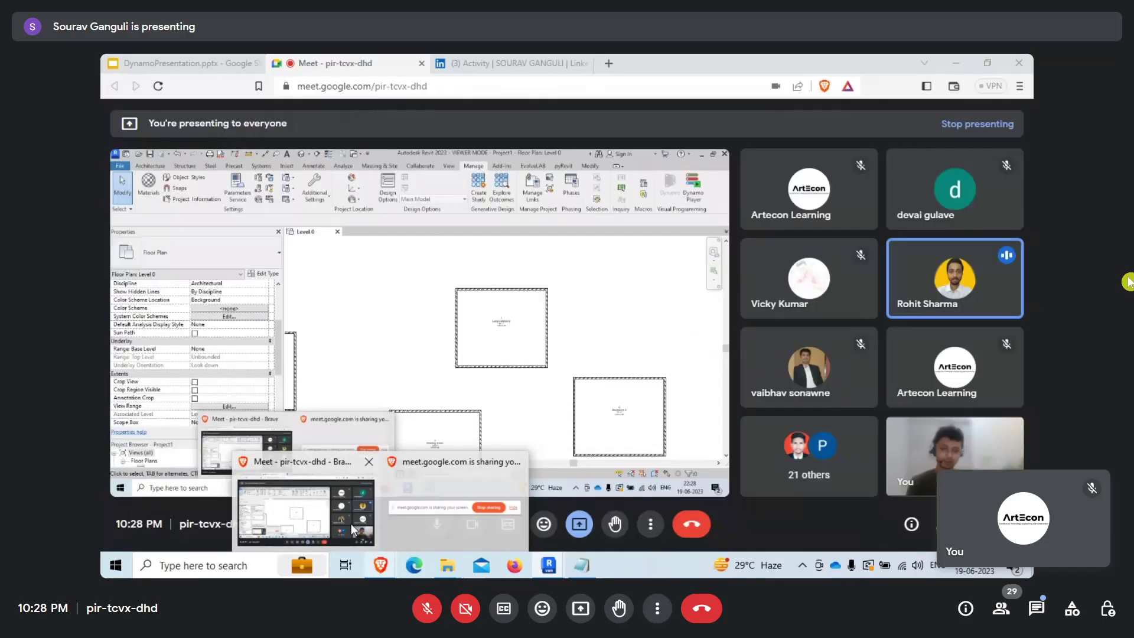
click(350, 524)
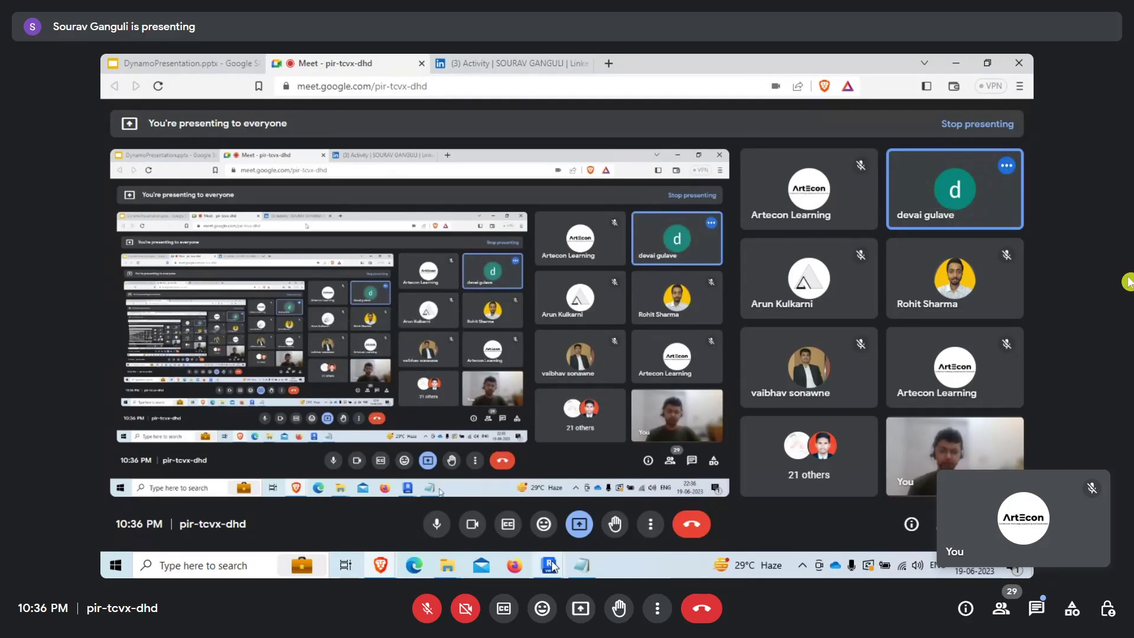
Return to Dynamo, keep its window maximized and look over the whole AuditoriumSeating graph.
mouse_move(552, 567)
click(627, 505)
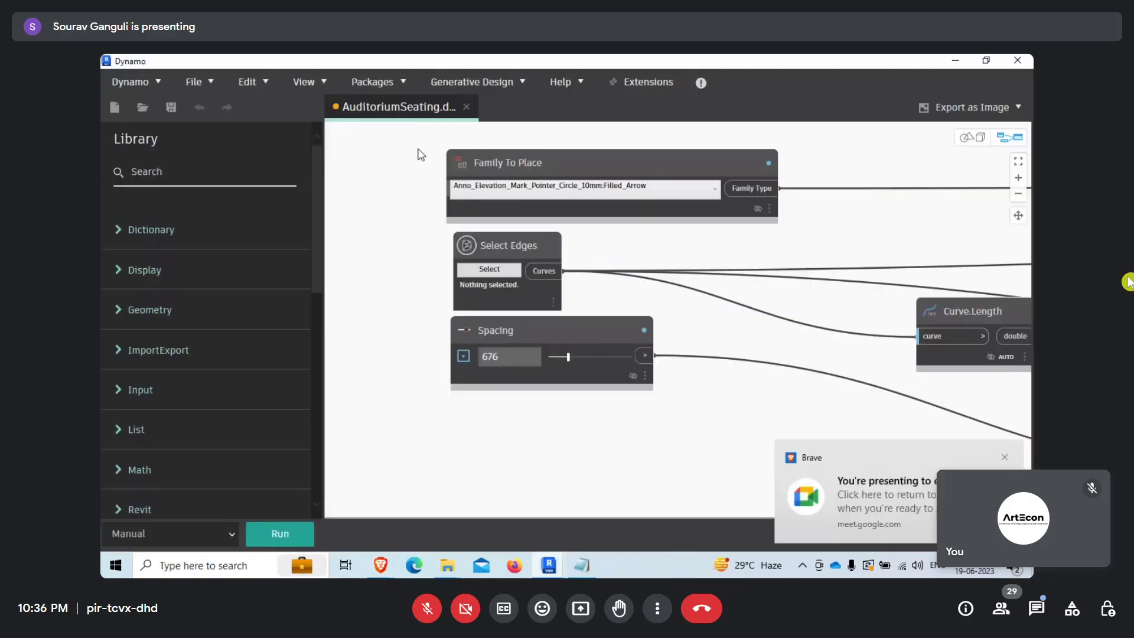
click(985, 60)
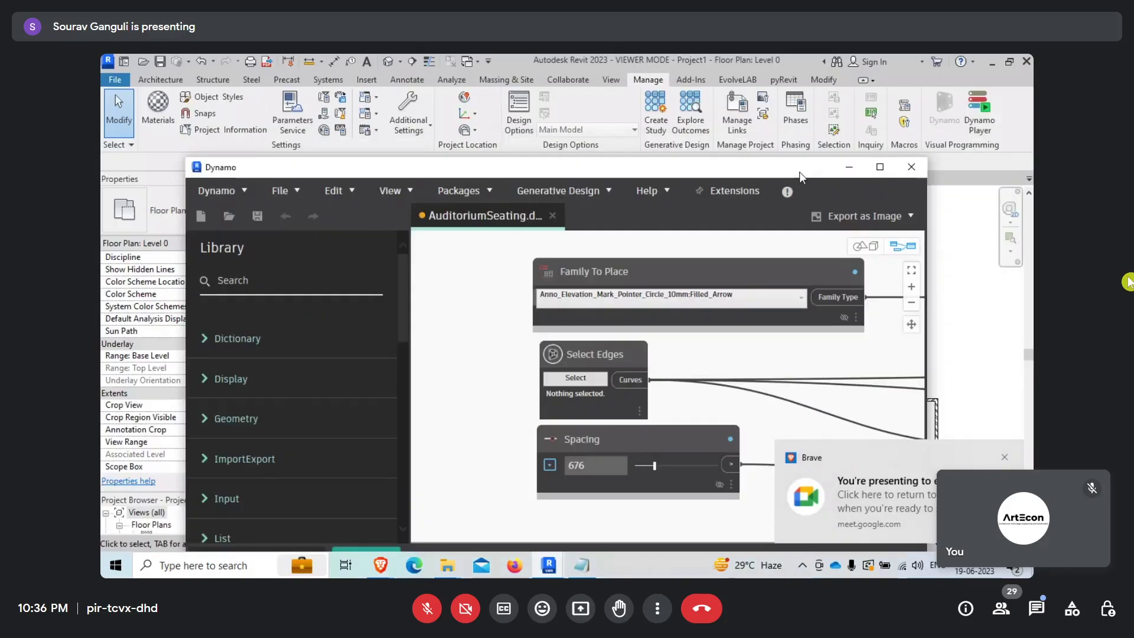
double_click(791, 147)
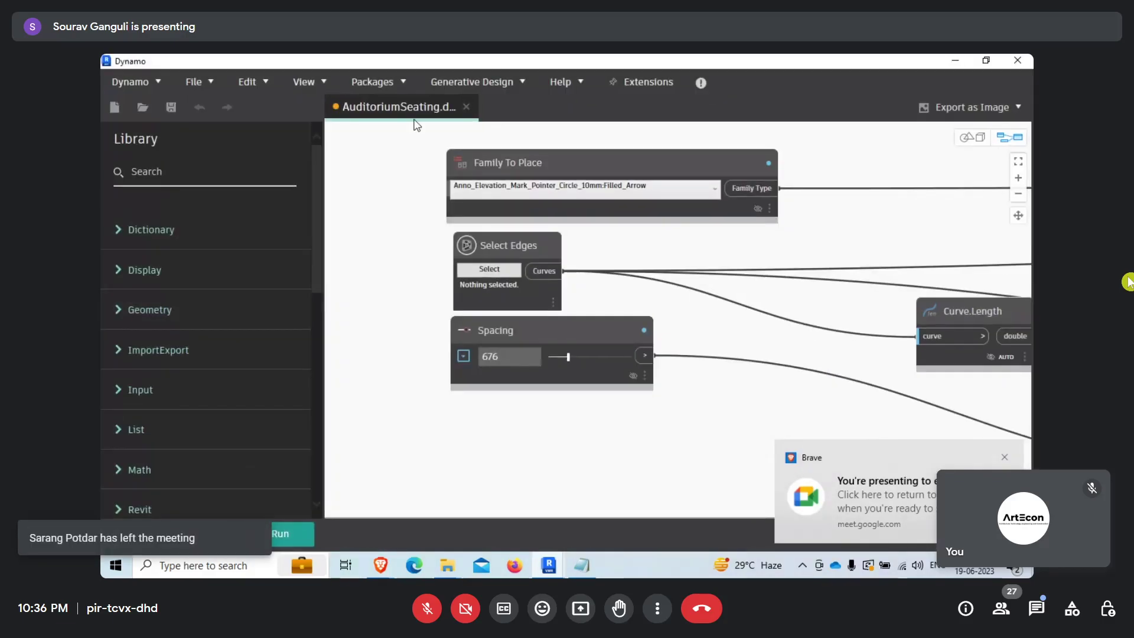
scroll(585, 324, down, 3)
scroll(585, 323, down, 5)
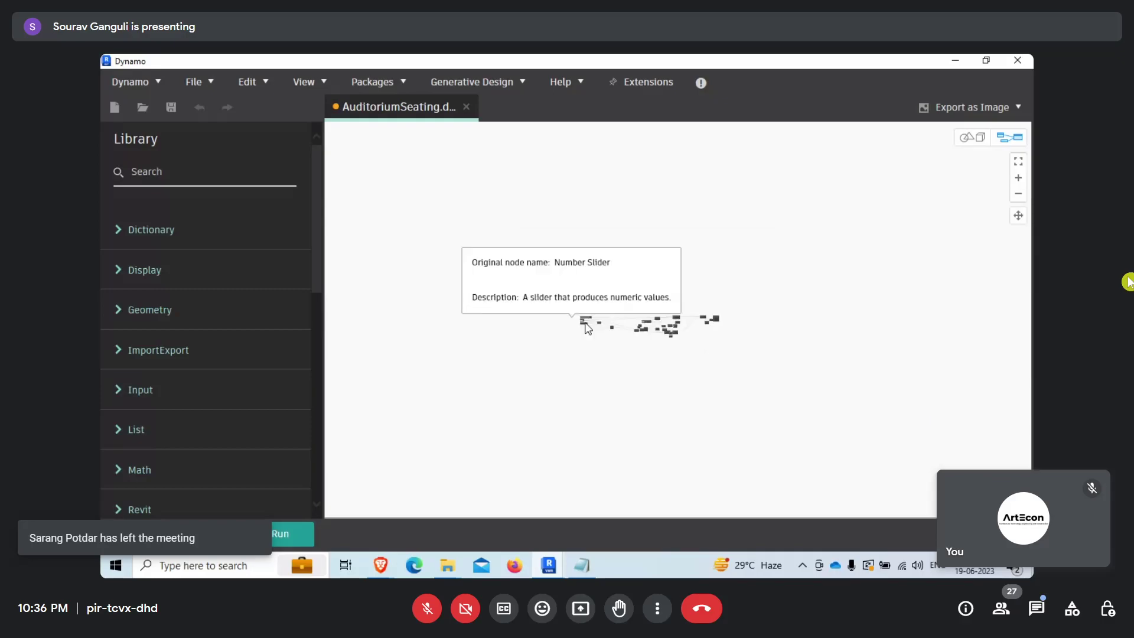
scroll(588, 327, up, 3)
Close AuditoriumSeating.dyn without saving its changes, minimize Dynamo and switch to the Meet window.
click(466, 106)
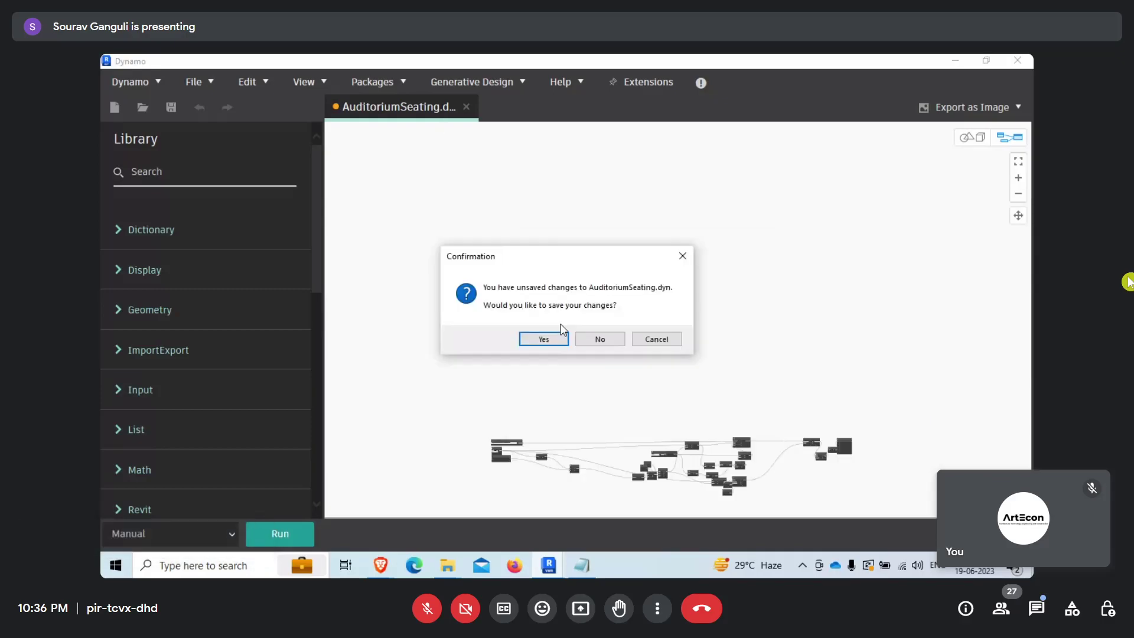
click(598, 337)
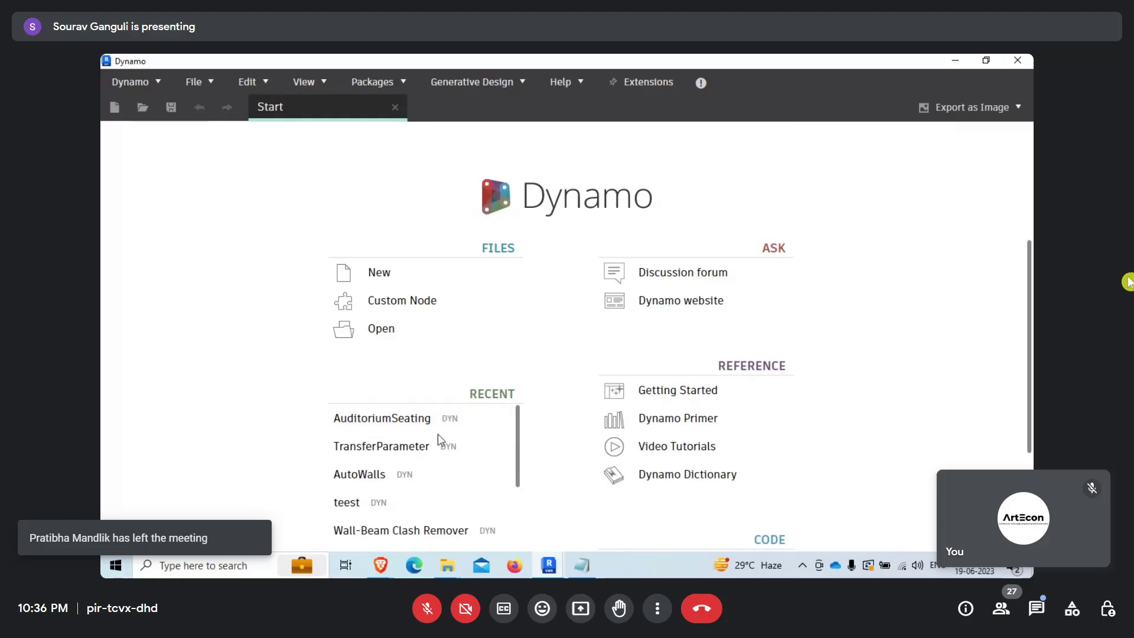
click(955, 64)
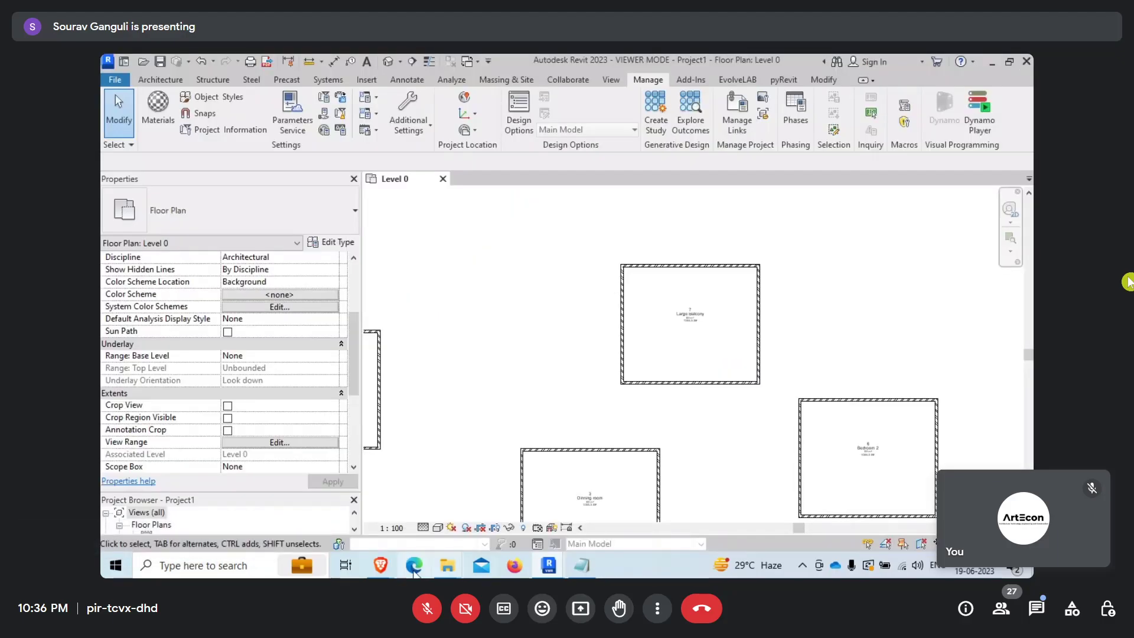
mouse_move(414, 572)
click(320, 519)
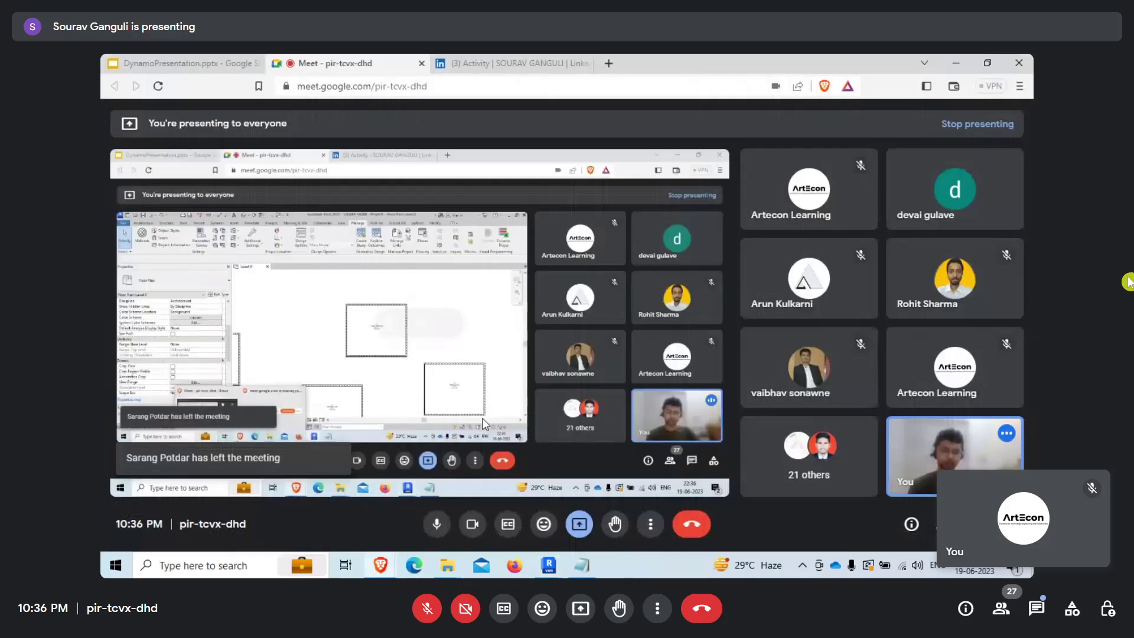
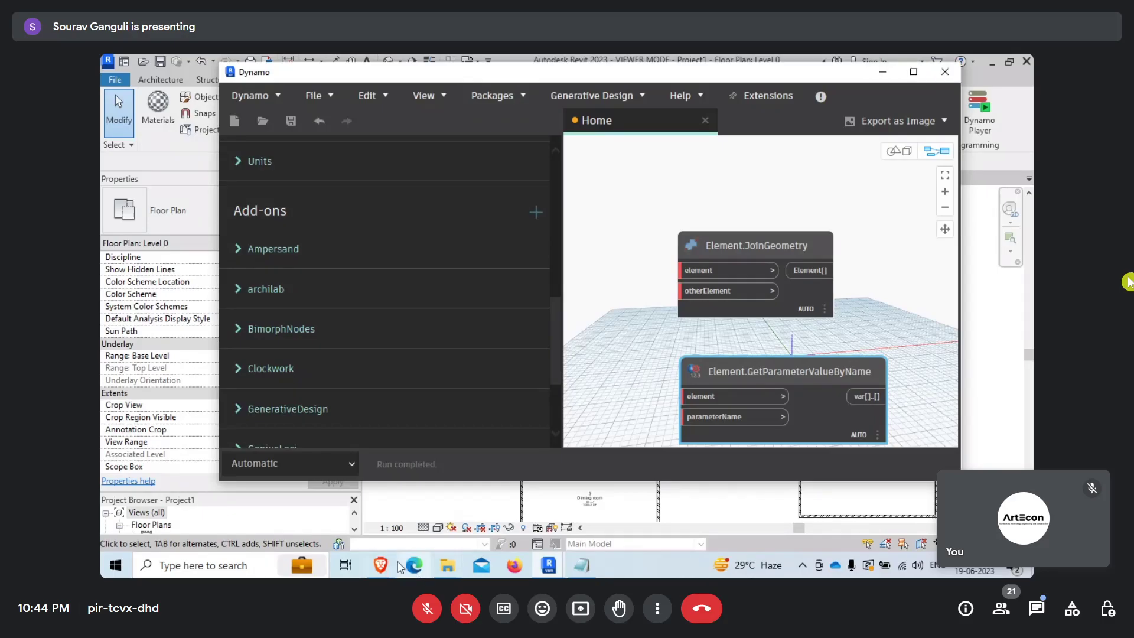
Switch from the Dynamo Home graph with the two Element nodes to the Meet window.
mouse_move(380, 566)
click(446, 466)
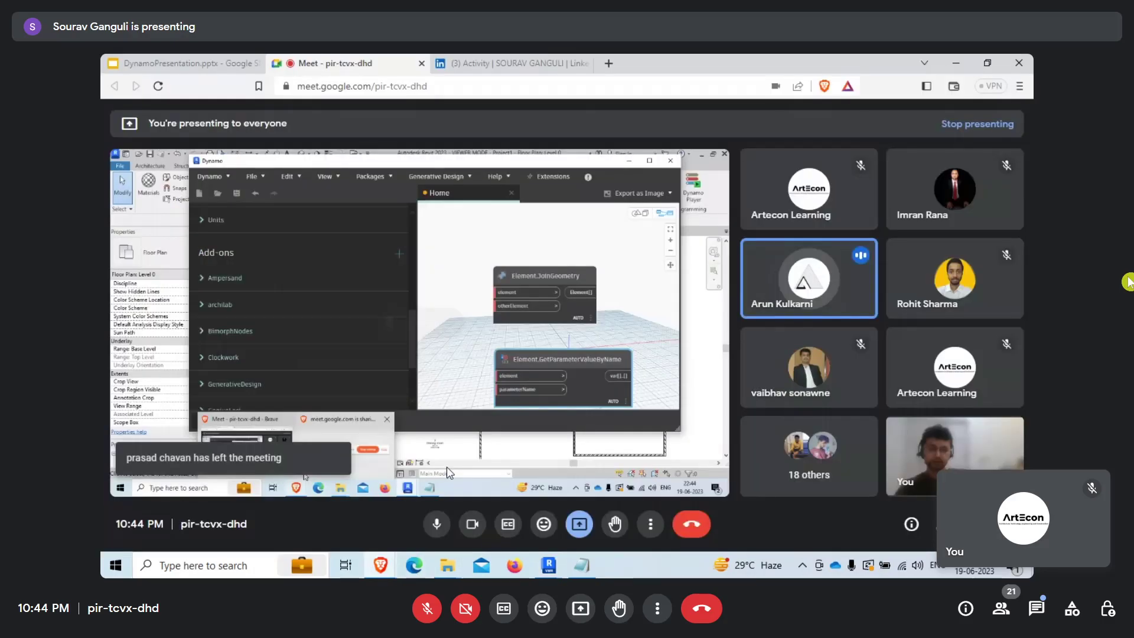